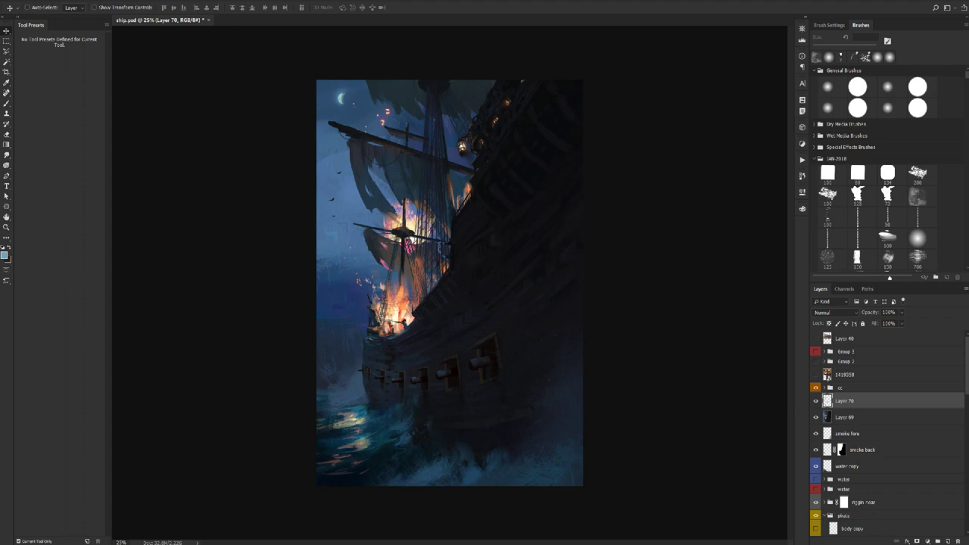
- View the ship painting's Instagram post insights, then return to Photoshop and compare the painting with and without Layer 70
left_click(310, 533)
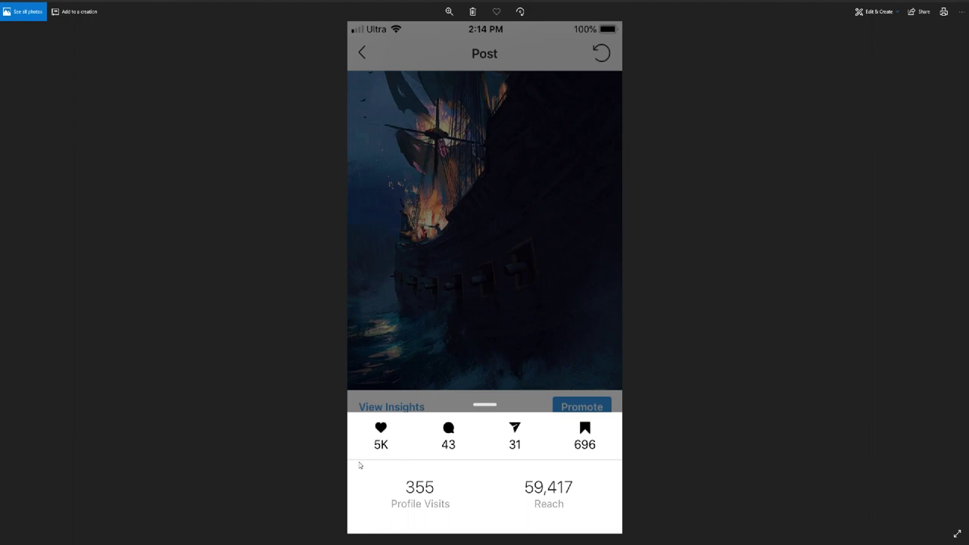
left_click(925, 2)
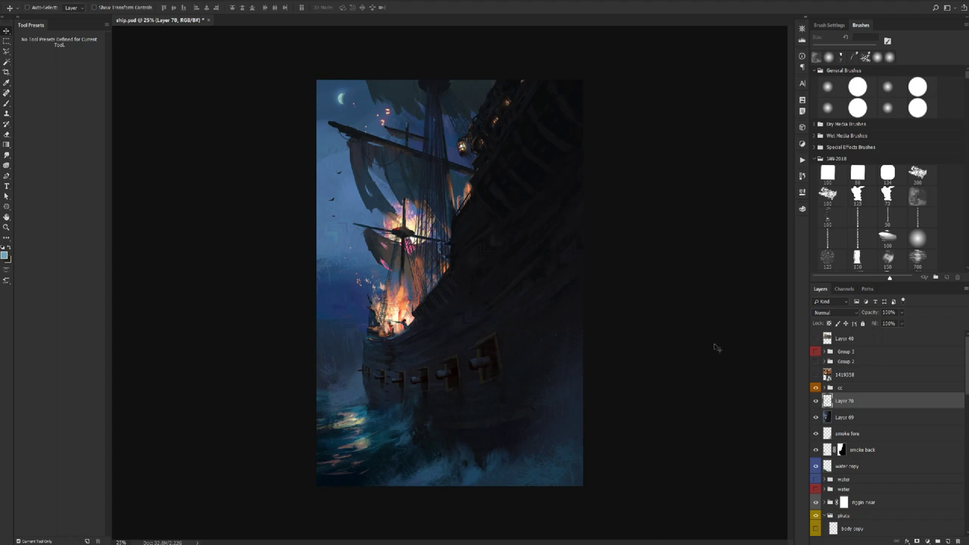
left_click(815, 402)
left_click(815, 402)
- Switch to the photo viewer and examine the dark lighting references of the skeleton, the wooden planks and the hanging lanterns
mouse_move(176, 544)
key("alt+Tab")
double_click(428, 119)
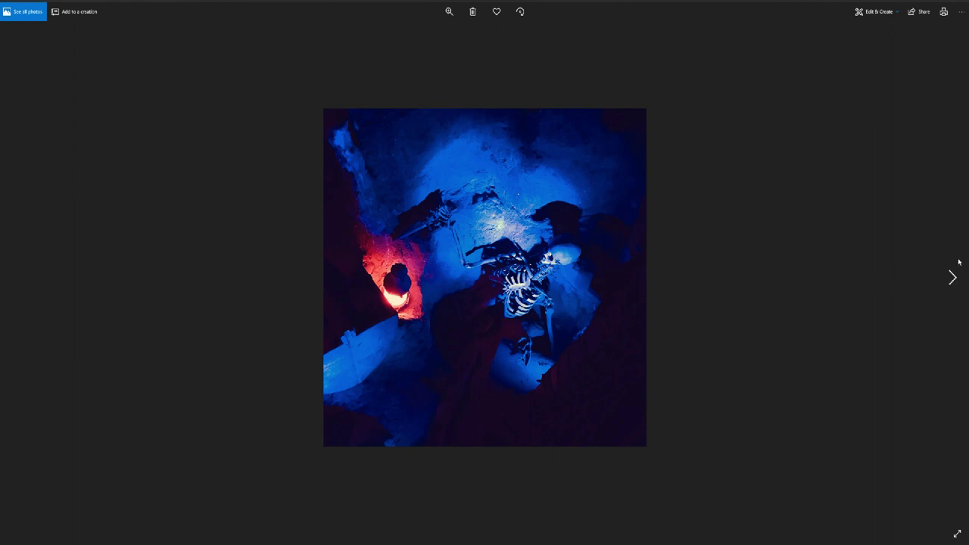
left_click(952, 277)
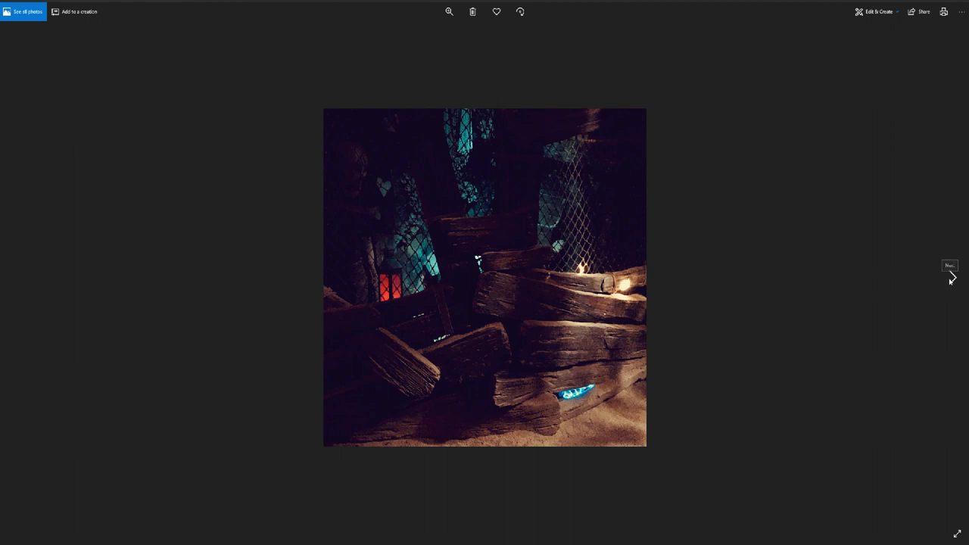
left_click(952, 278)
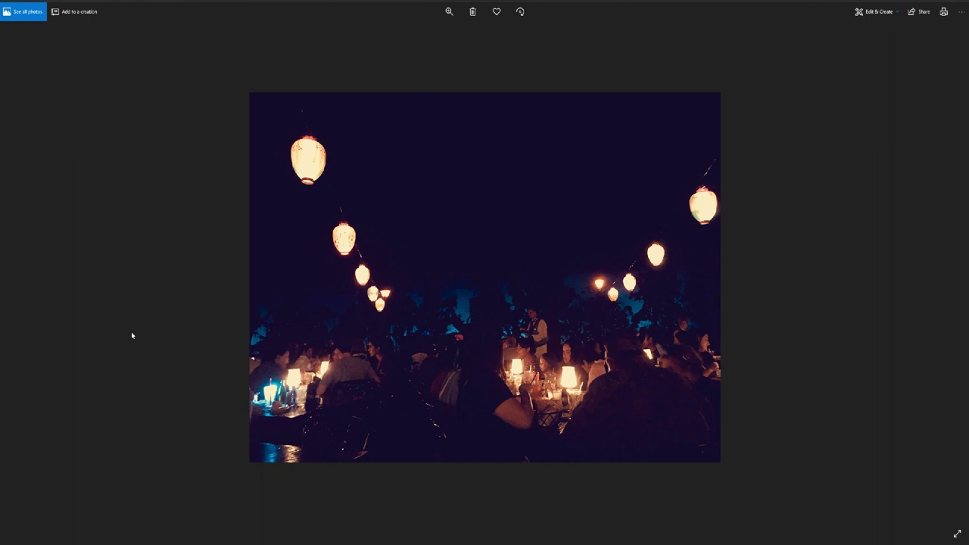
key("Right")
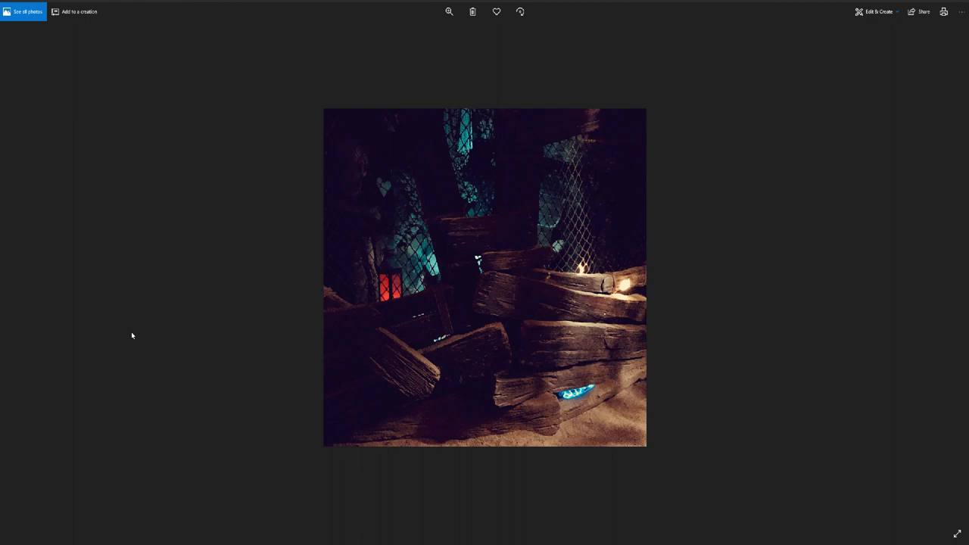
key("Right")
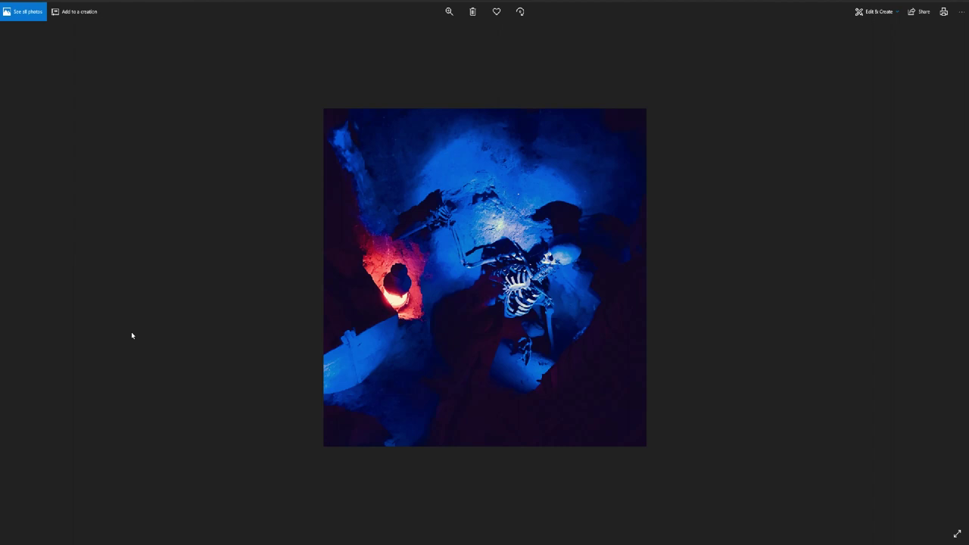
- Browse the sailing ship photos, covering the exterior shots and the below-deck interiors
key("Right")
key("Left")
key("Right")
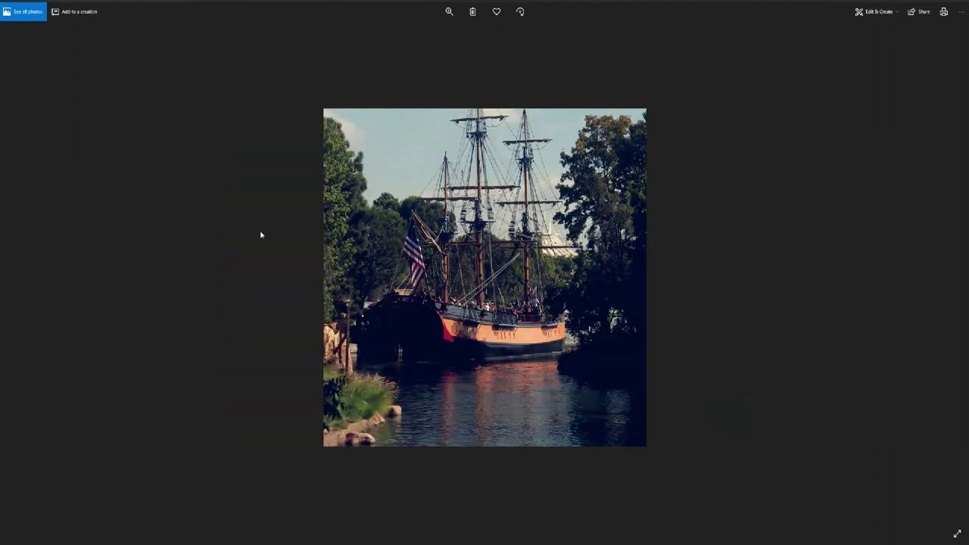
key("Right")
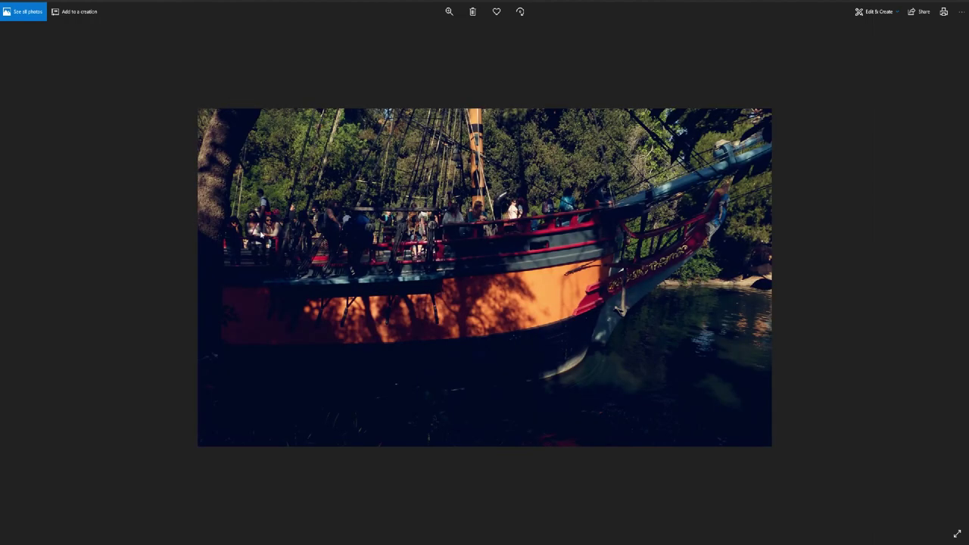
key("Right")
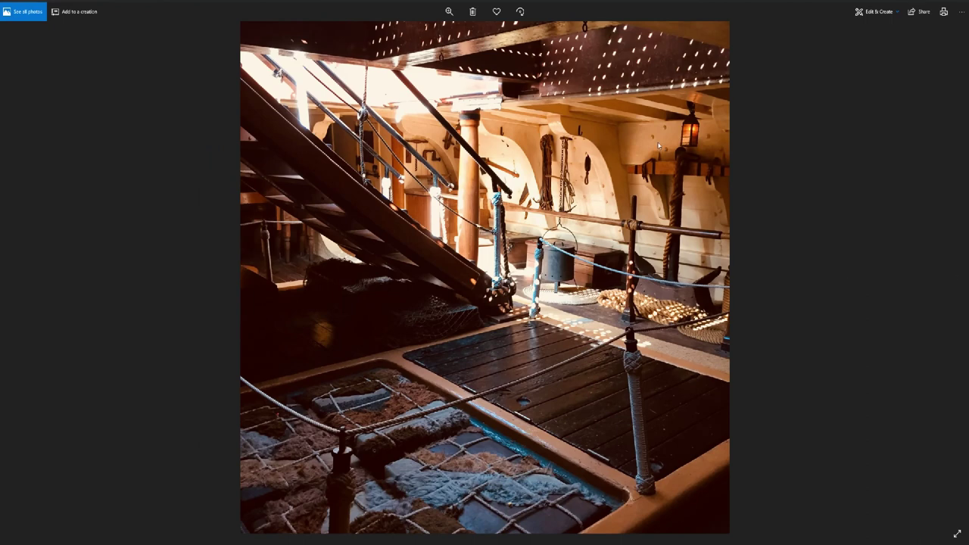
key("Right")
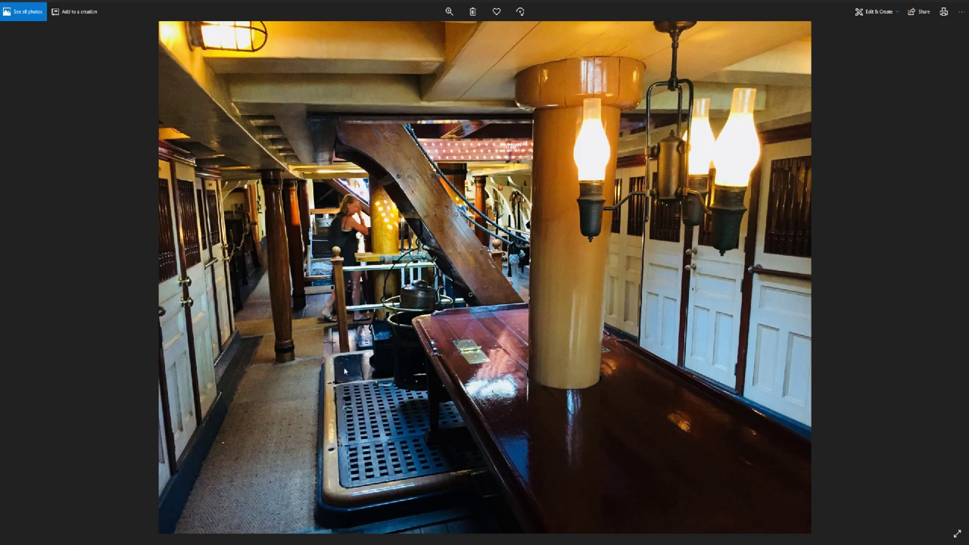
key("Right")
key("Left")
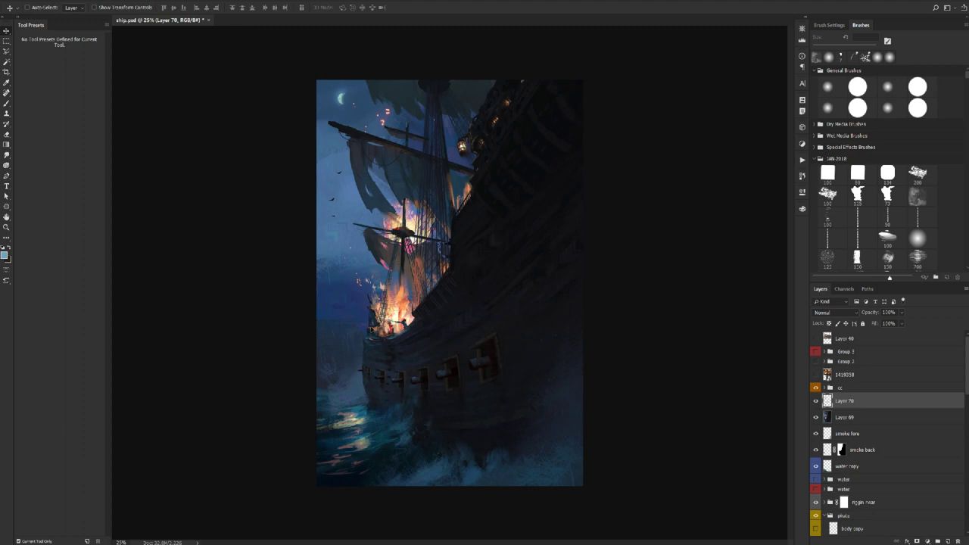
- Bring up the ship reference board over the painting and enlarge its window to fit all the reference groups
left_click(815, 401)
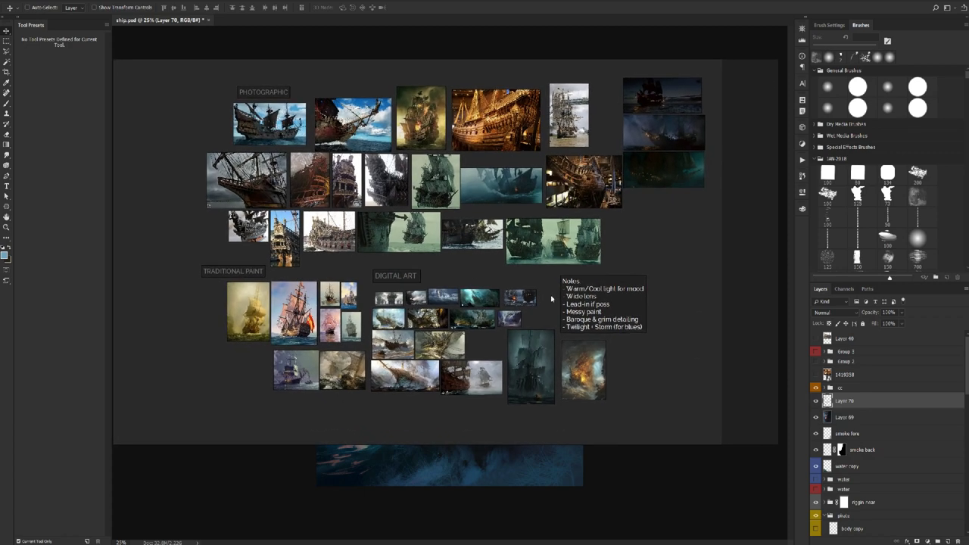
left_click_drag(773, 444, 904, 490)
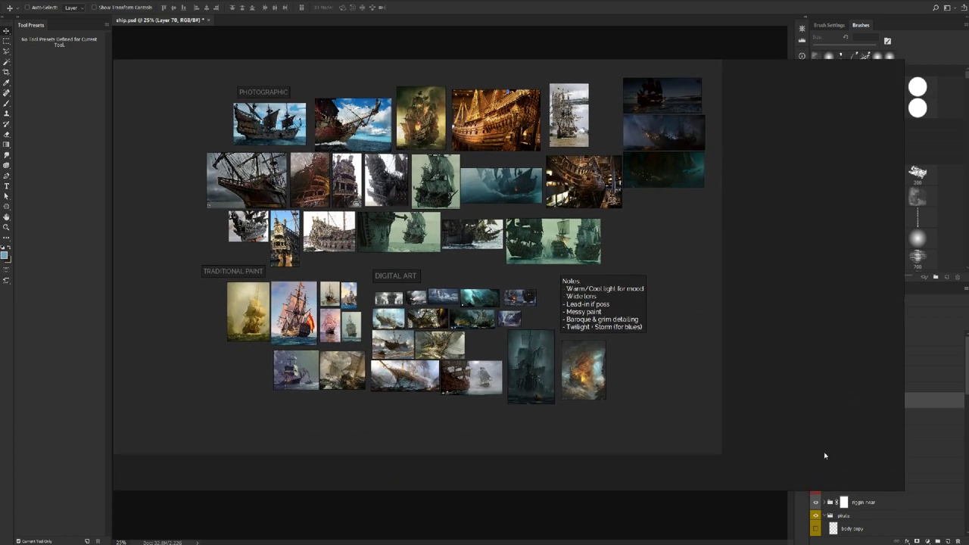
left_click_drag(513, 288, 520, 310)
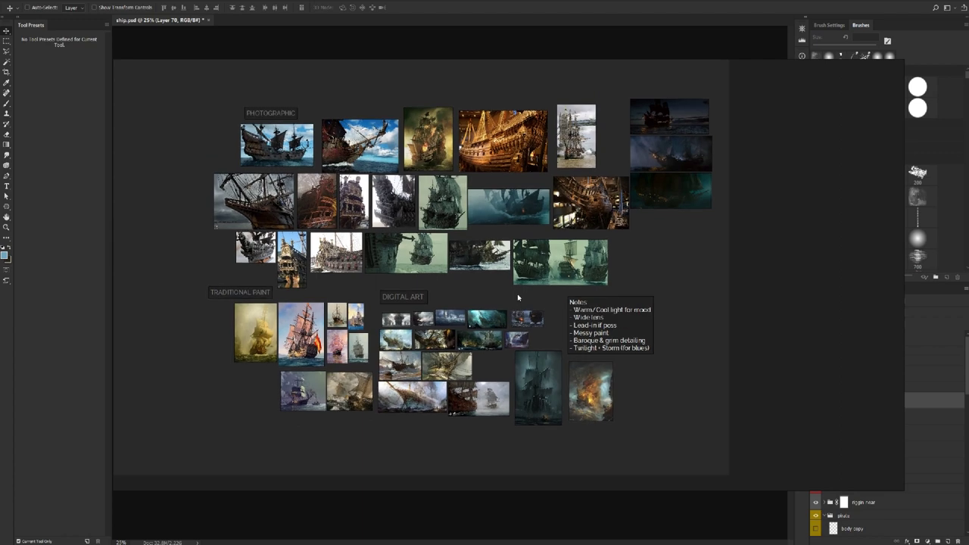
scroll(481, 293, "up", 2)
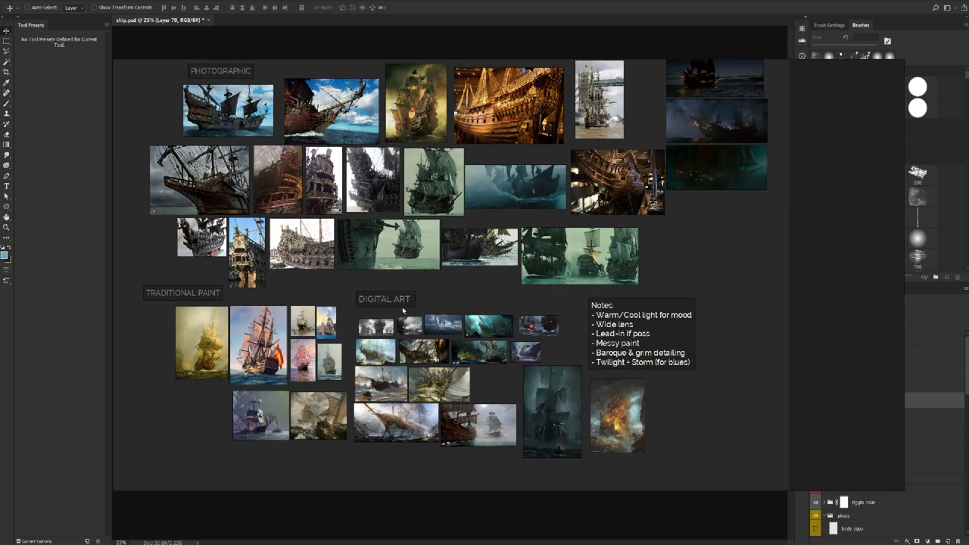
- Examine the Digital Art references, looking closely at the night battle scene with the burning ship and the lit stern windows
left_click_drag(410, 254, 502, 124)
scroll(450, 271, "up", 2)
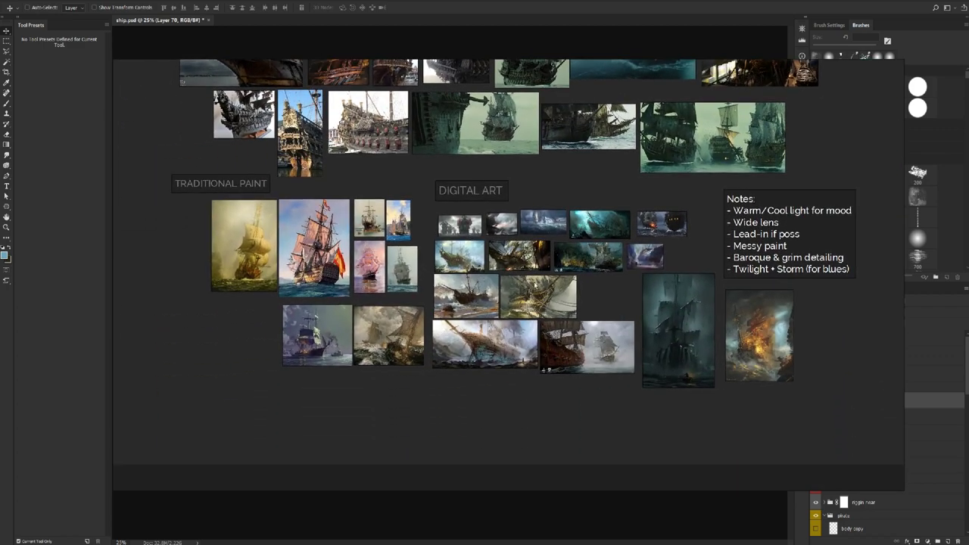
scroll(540, 287, "up", 3)
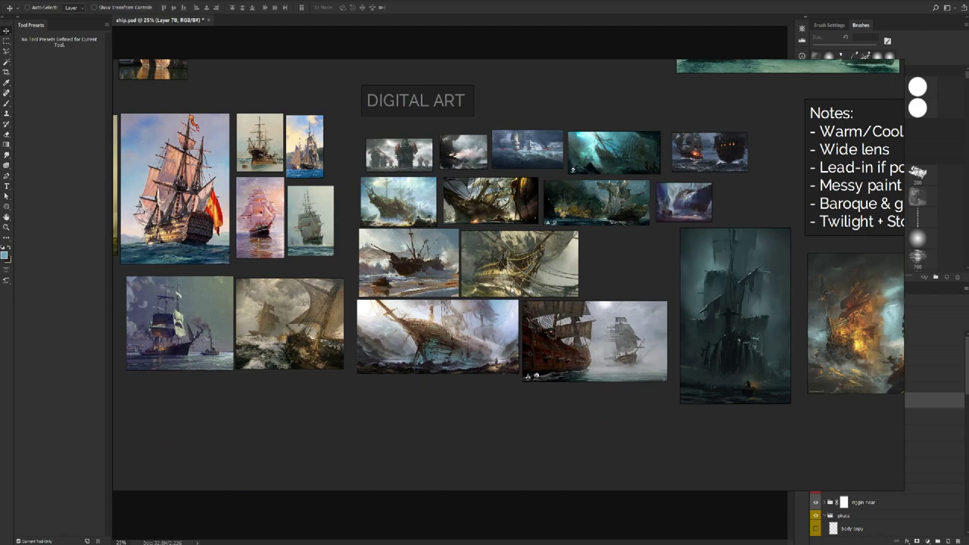
scroll(714, 172, "up", 5)
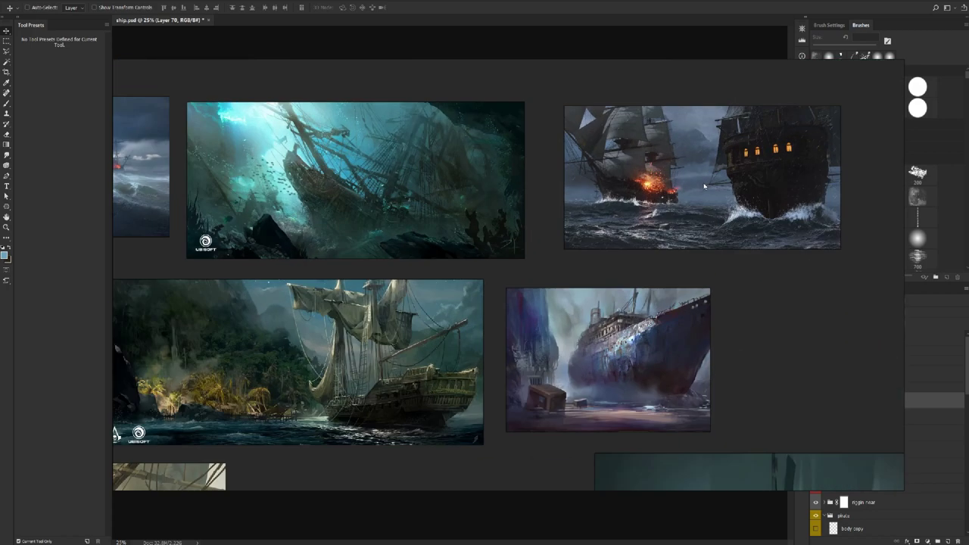
scroll(704, 186, "up", 1)
scroll(732, 214, "up", 2)
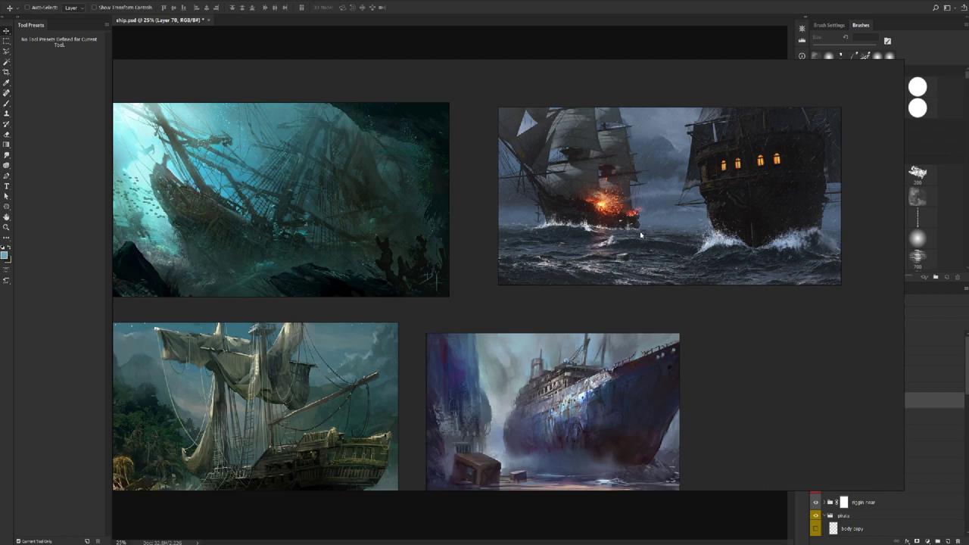
scroll(640, 237, "down", 1)
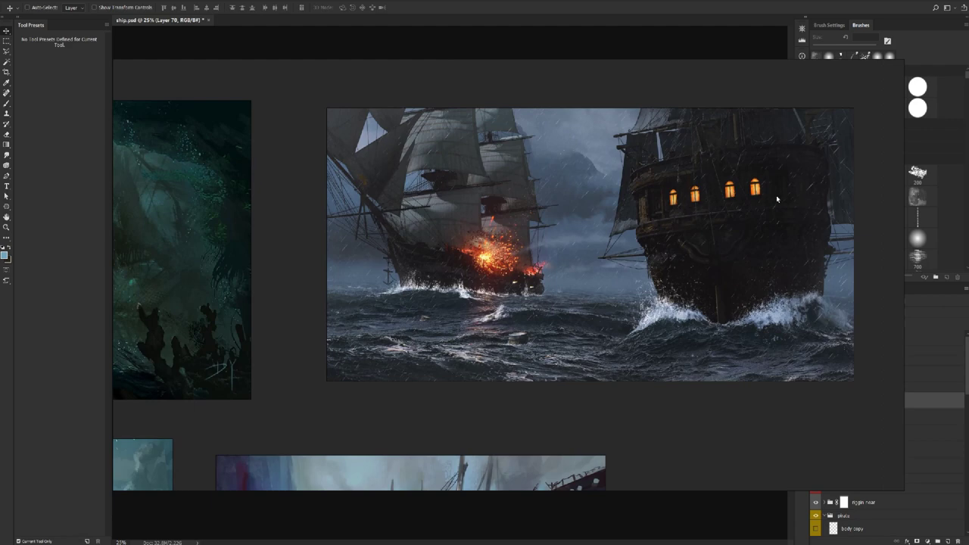
scroll(749, 195, "down", 3)
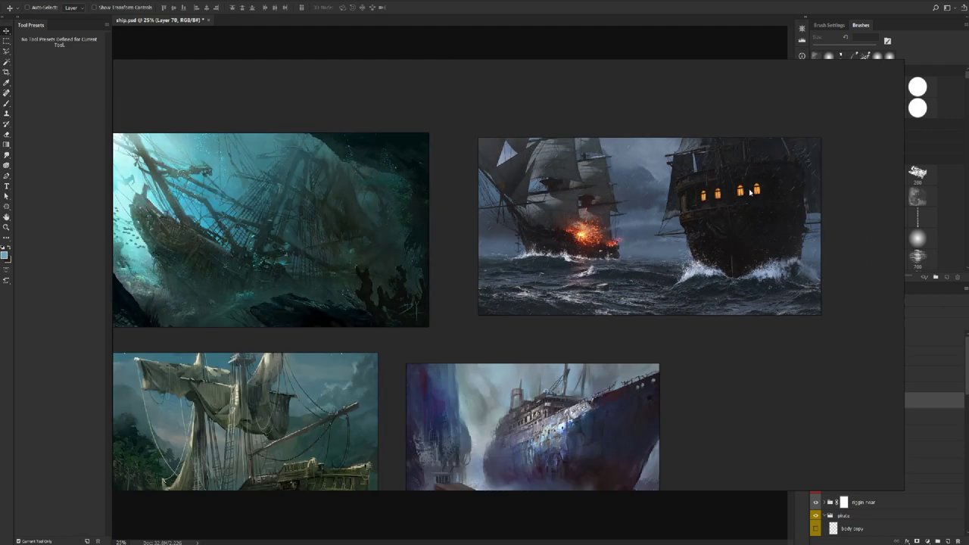
scroll(553, 305, "down", 5)
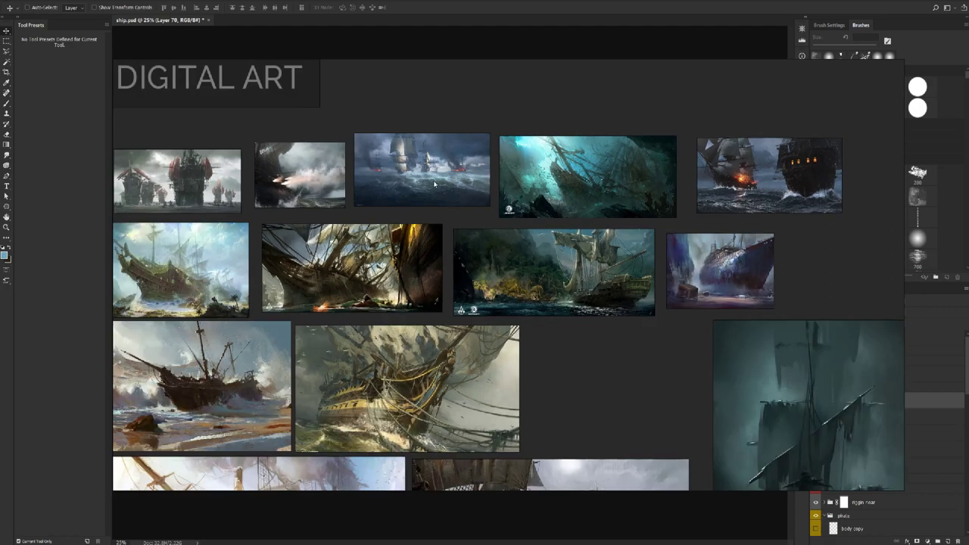
scroll(434, 183, "down", 3)
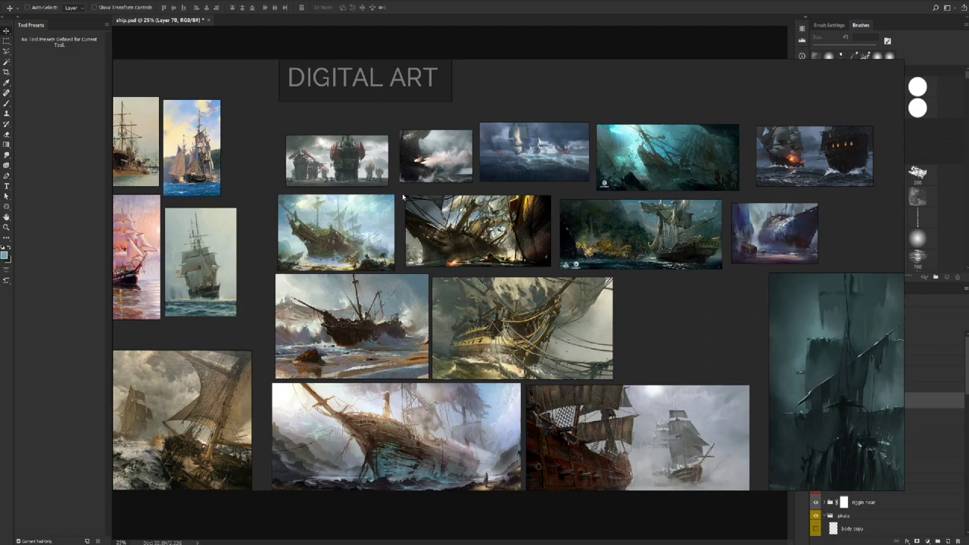
- Examine the Traditional Paint references, looking closely at the dusk harbour painting of the ship beside the steam tugs
scroll(402, 198, "down", 3)
scroll(422, 209, "up", 1)
scroll(344, 347, "up", 3)
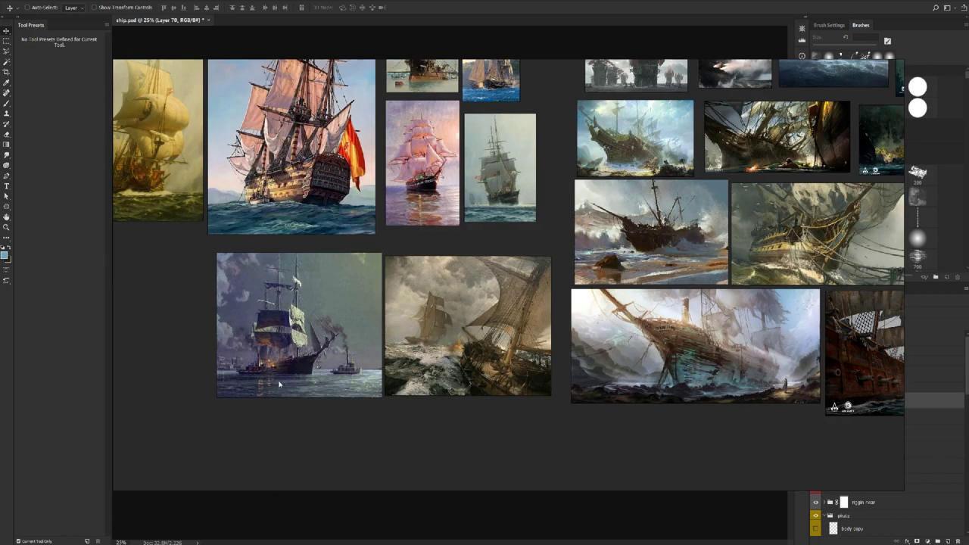
scroll(295, 378, "up", 2)
left_click_drag(367, 371, 499, 367)
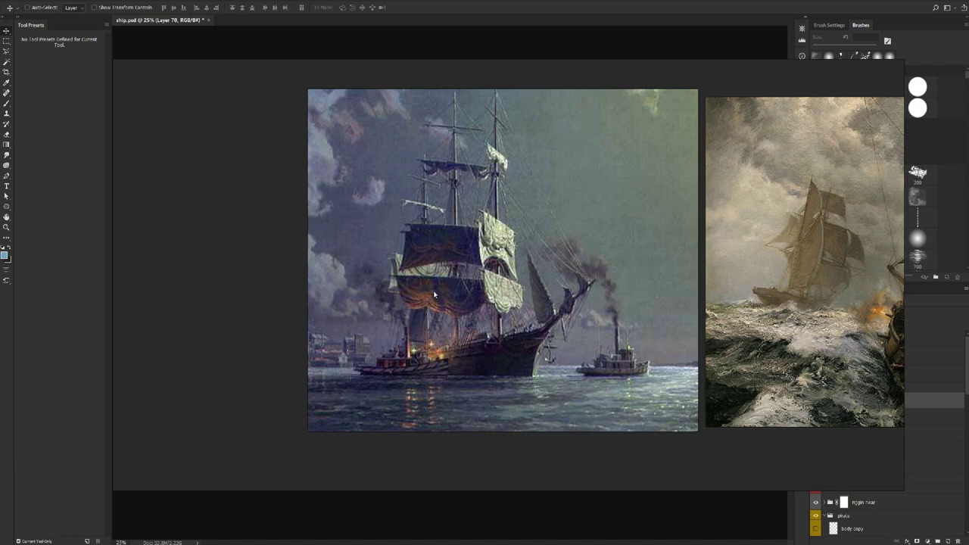
scroll(476, 285, "down", 5)
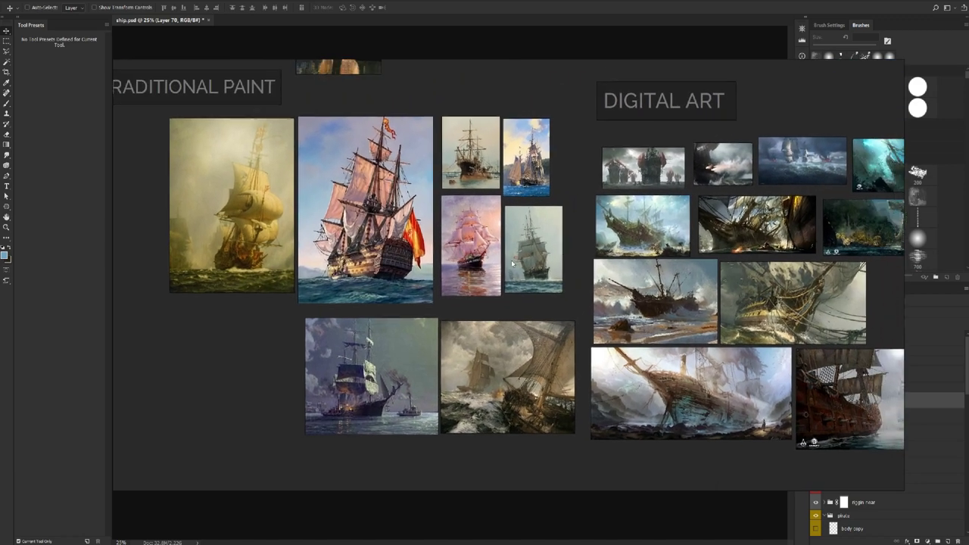
scroll(508, 265, "down", 3)
scroll(300, 190, "up", 2)
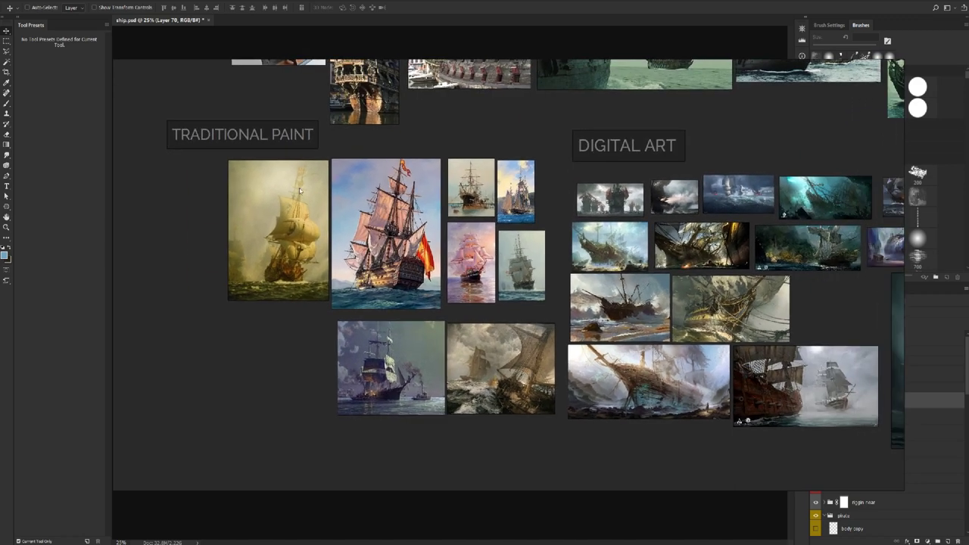
scroll(312, 167, "down", 3)
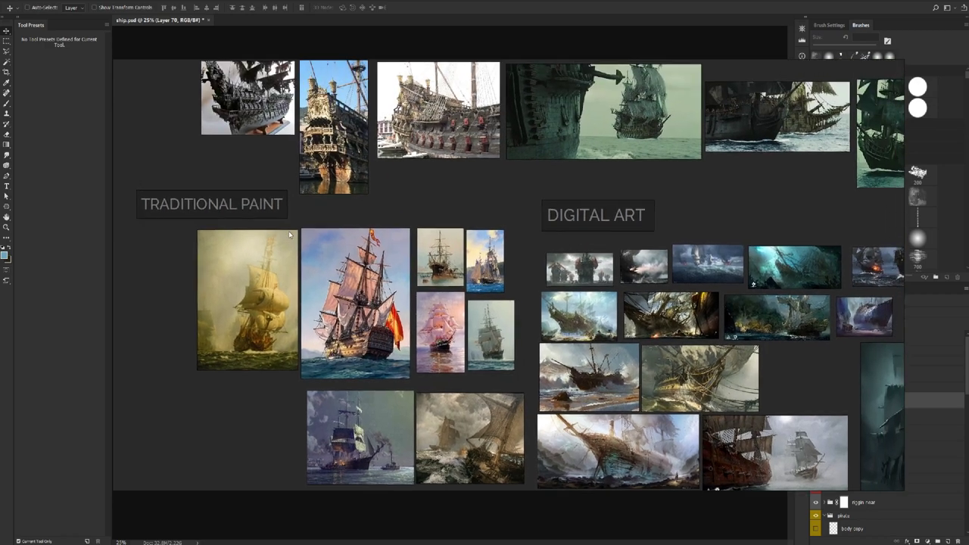
- Examine the Photographic references for the ships' bow, stern and hull details
scroll(319, 194, "down", 3)
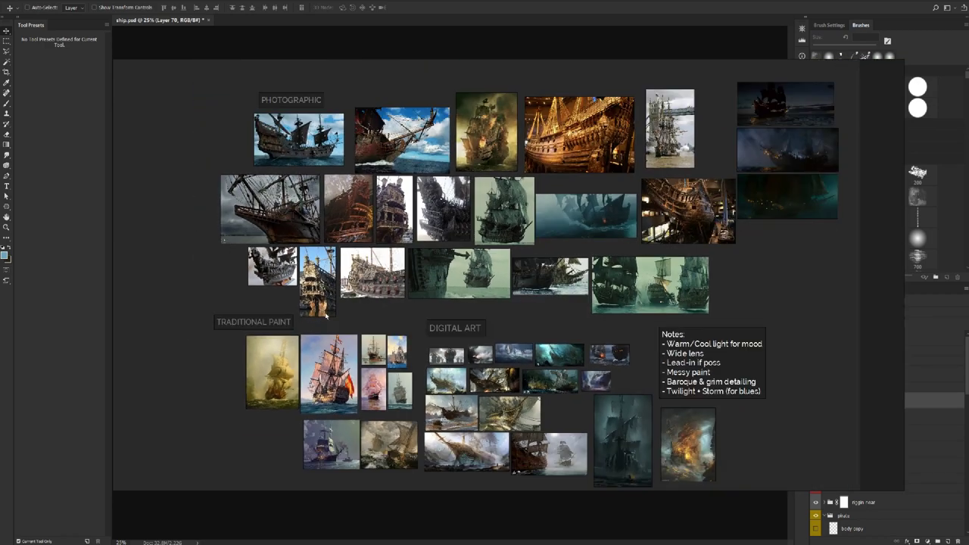
left_click_drag(297, 324, 292, 283)
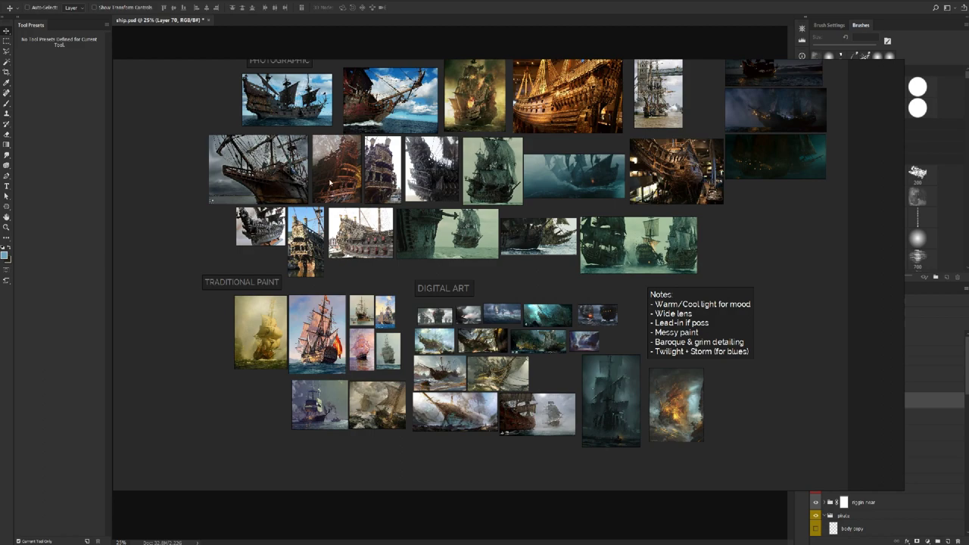
scroll(274, 180, "up", 4)
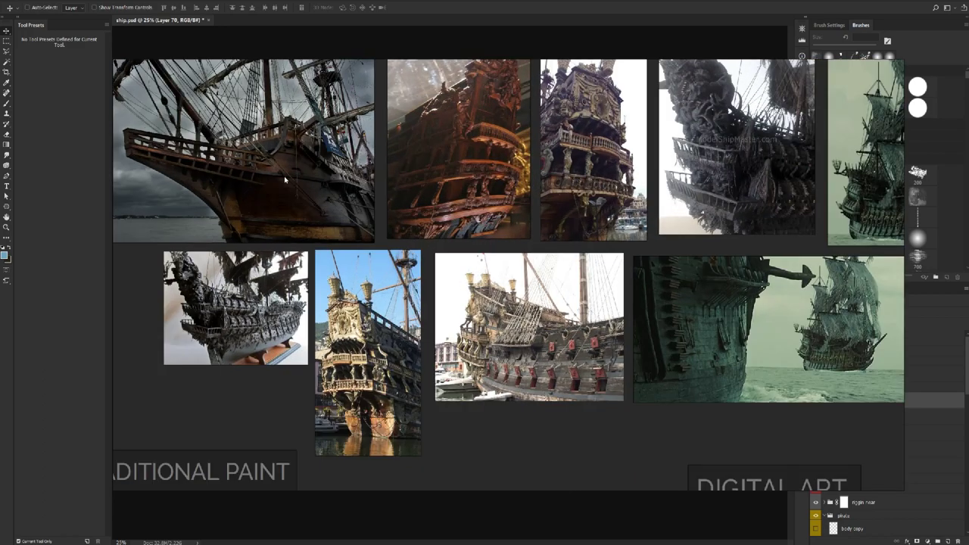
scroll(307, 218, "down", 5)
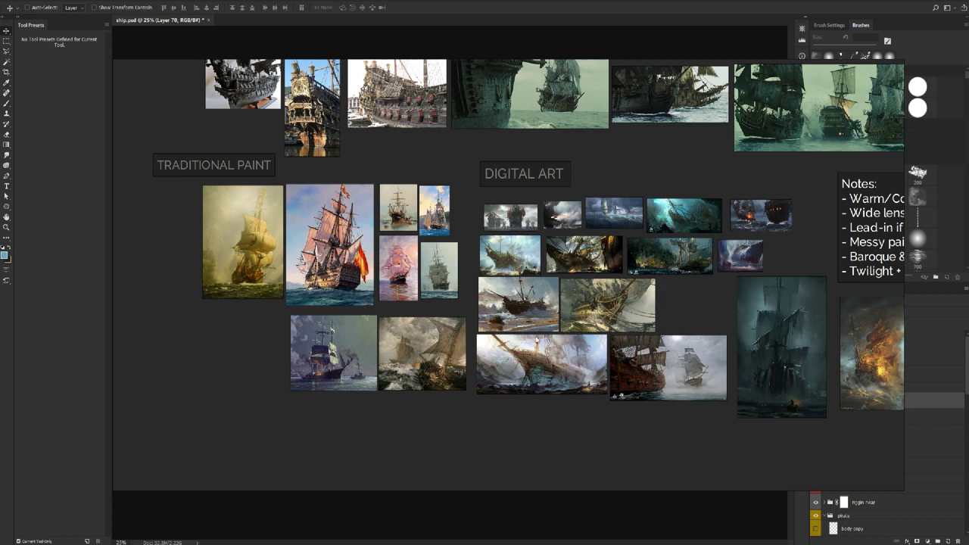
- Examine the Digital Art references, looking closely at the ship in the jungle cove and the yellow-banded ship in rough seas
scroll(539, 341, "down", 2)
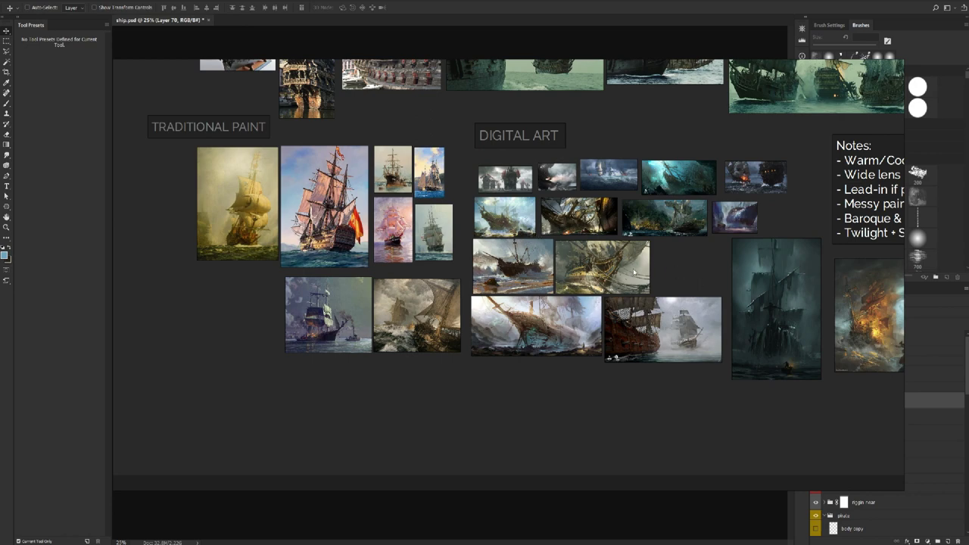
scroll(566, 300, "up", 2)
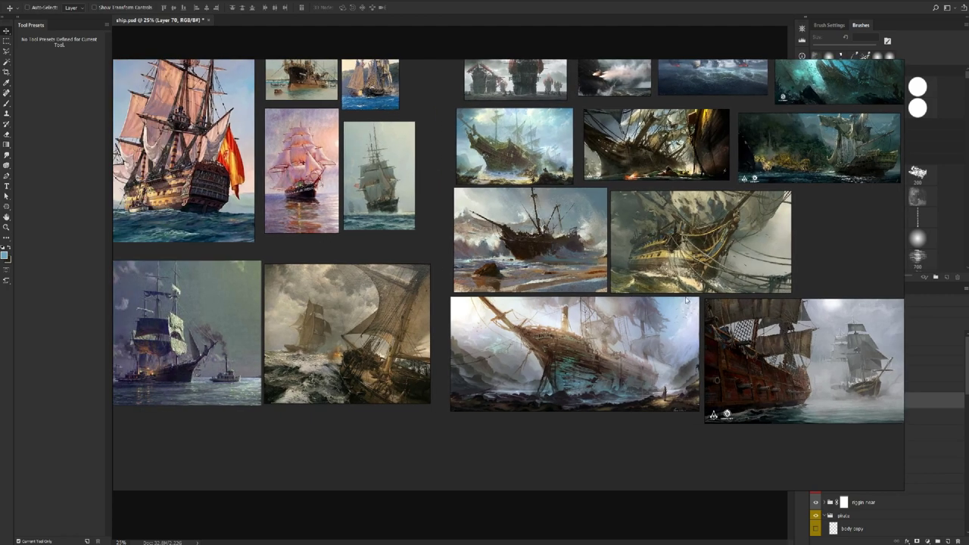
scroll(686, 299, "down", 1)
left_click_drag(653, 262, 547, 288)
scroll(476, 236, "up", 1)
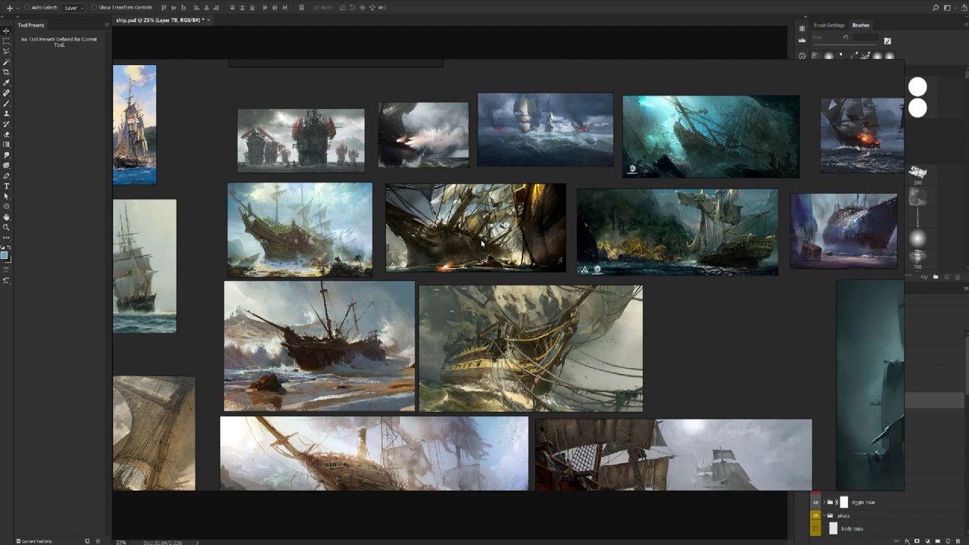
left_click_drag(663, 280, 867, 354)
scroll(589, 264, "up", 2)
scroll(576, 290, "up", 1)
left_click_drag(724, 297, 382, 288)
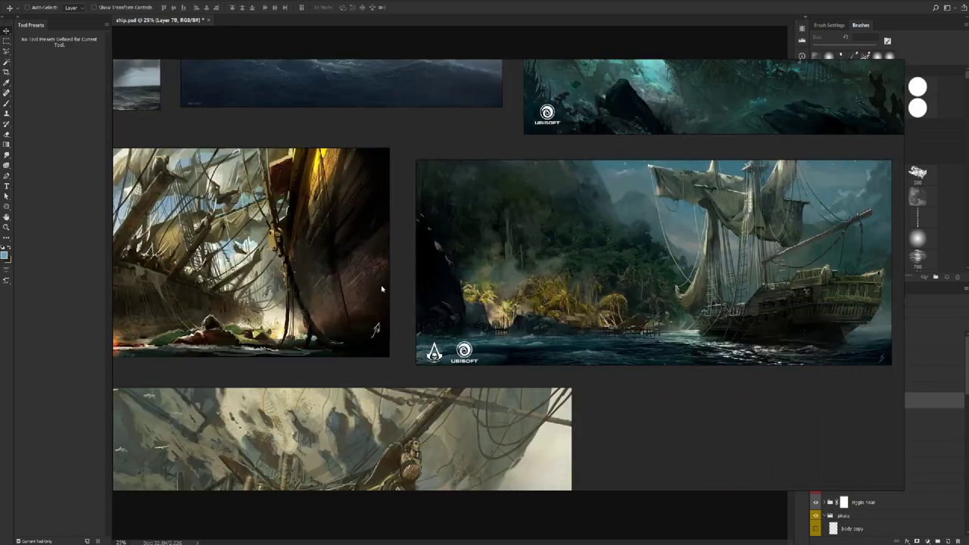
scroll(548, 259, "down", 2)
scroll(603, 260, "up", 2)
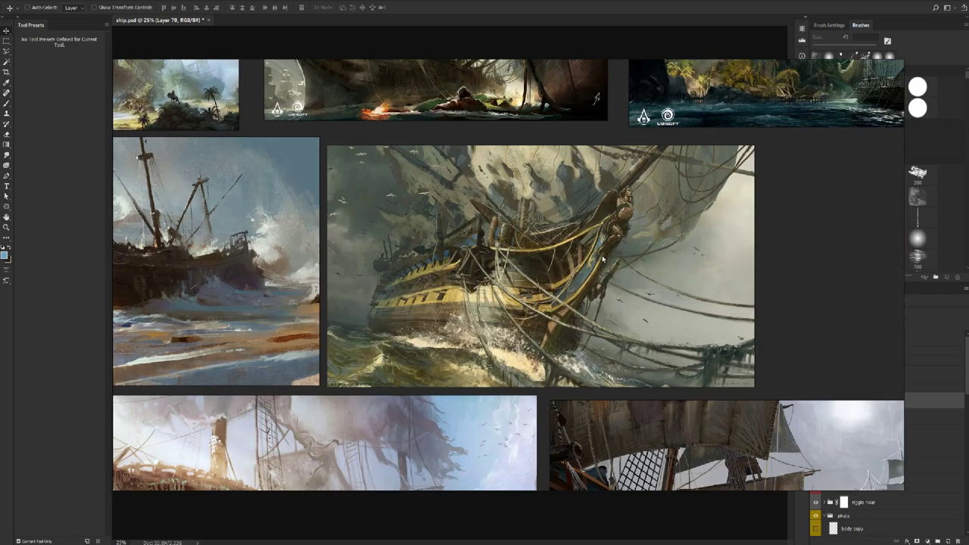
scroll(498, 258, "down", 3)
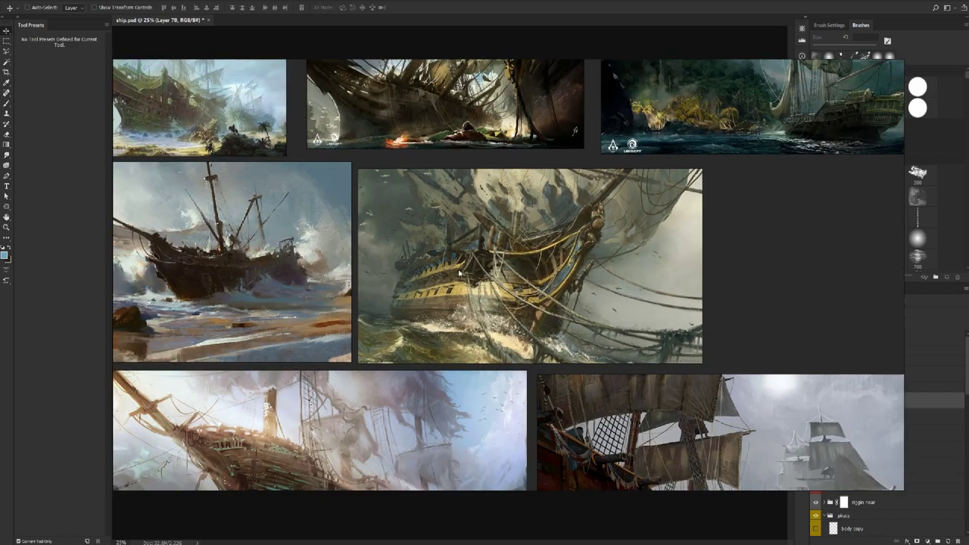
scroll(498, 258, "down", 3)
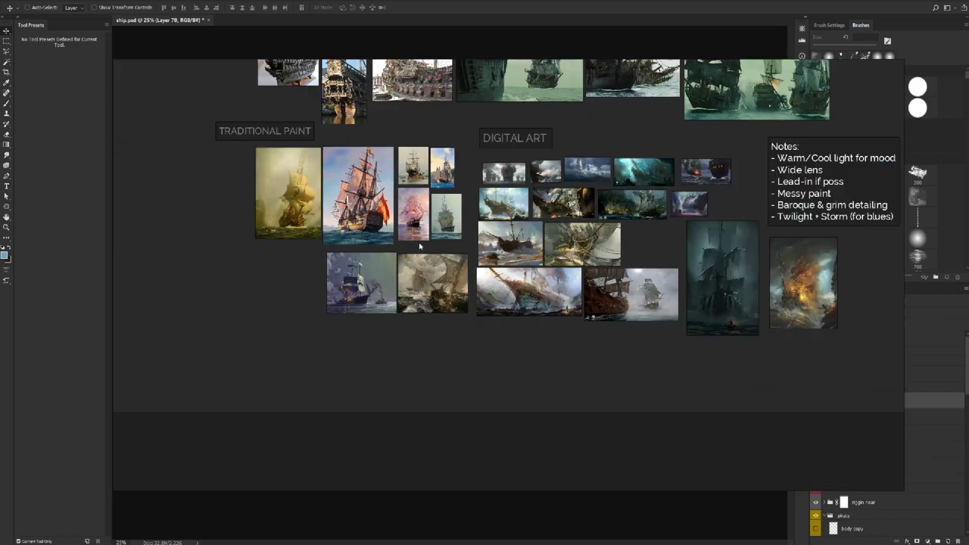
- Examine the Traditional Paint references, looking closely at the stormy sea battle seen from the deck of the rigged ship
scroll(455, 241, "up", 3)
scroll(455, 242, "up", 2)
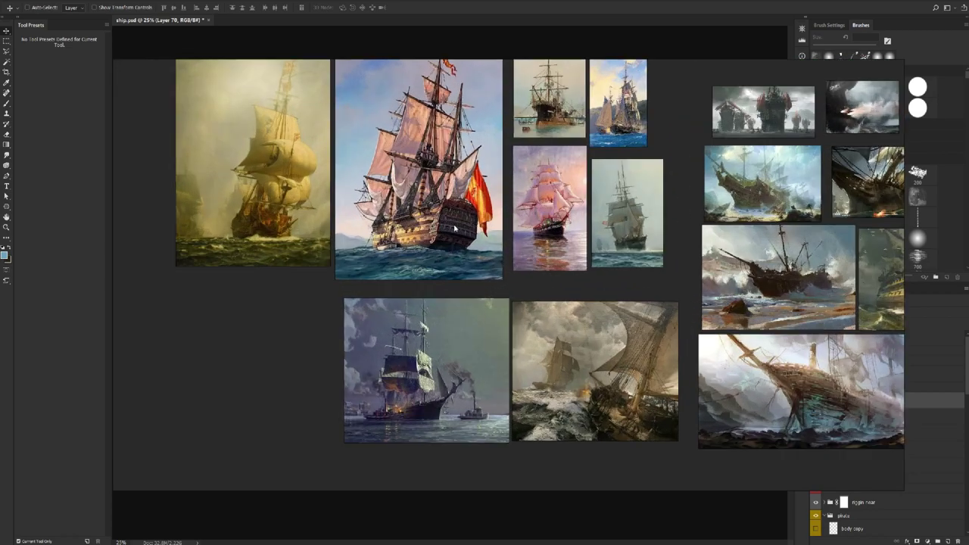
scroll(568, 341, "up", 3)
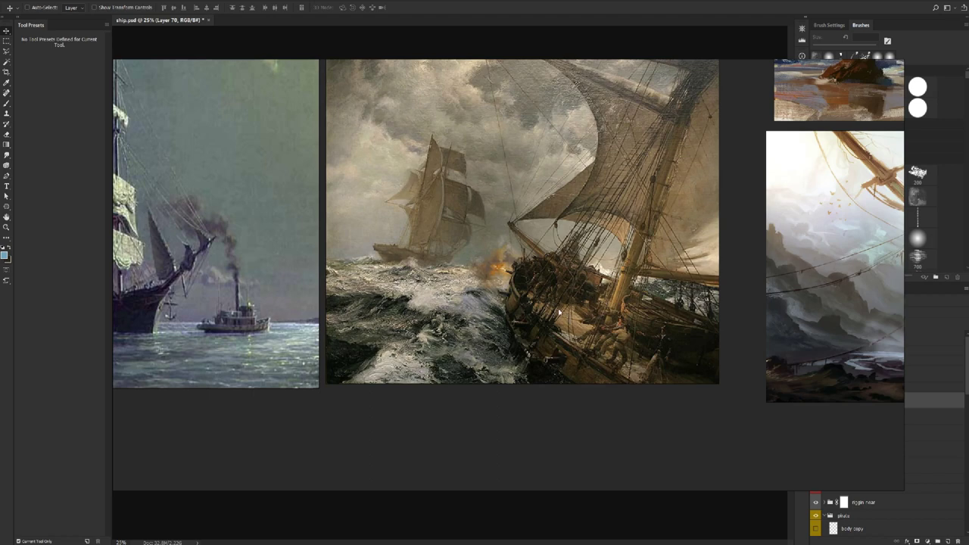
scroll(564, 275, "up", 1)
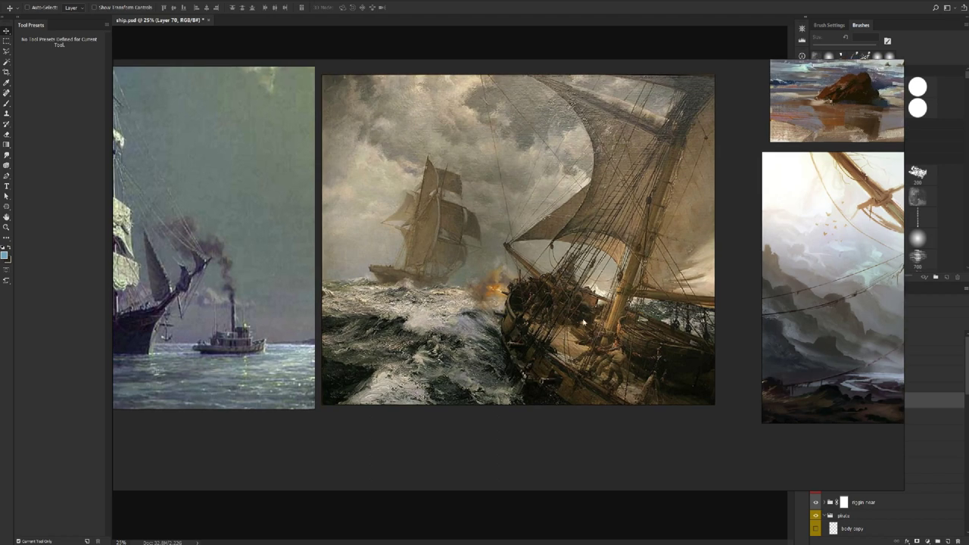
scroll(573, 316, "down", 1)
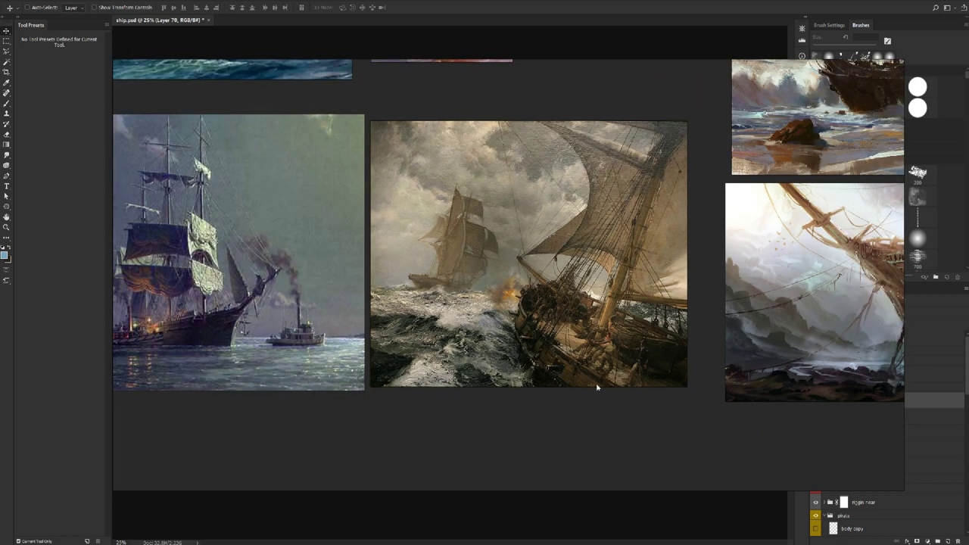
scroll(559, 332, "down", 2)
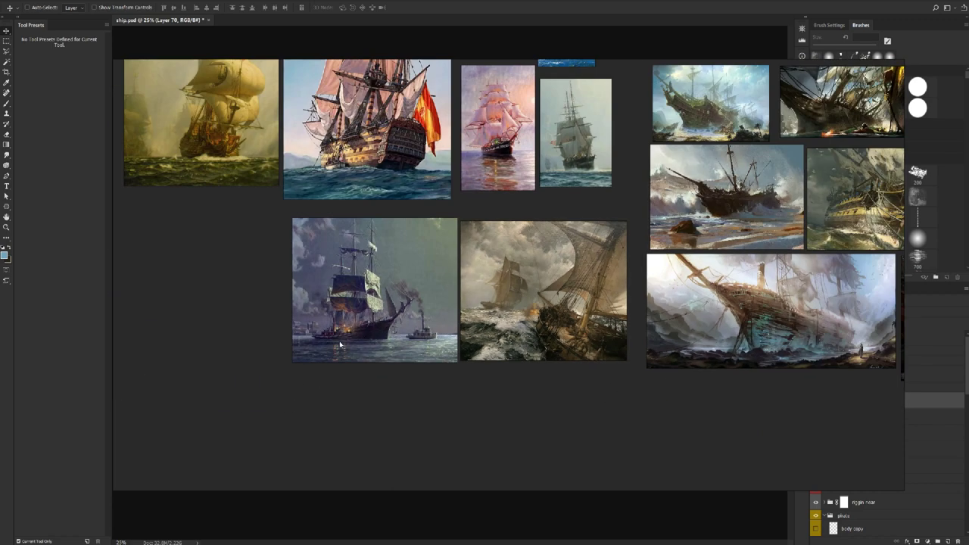
left_click_drag(340, 345, 349, 408)
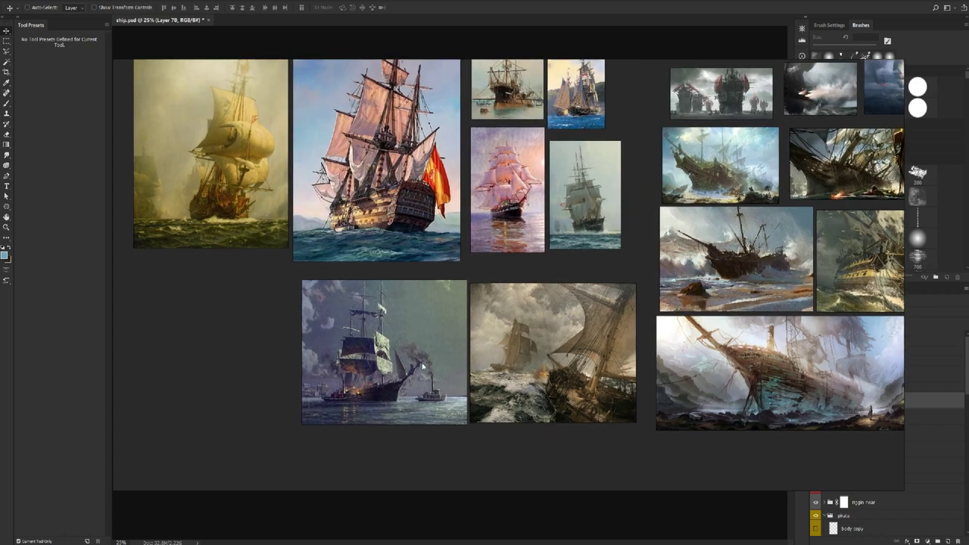
scroll(439, 277, "up", 2)
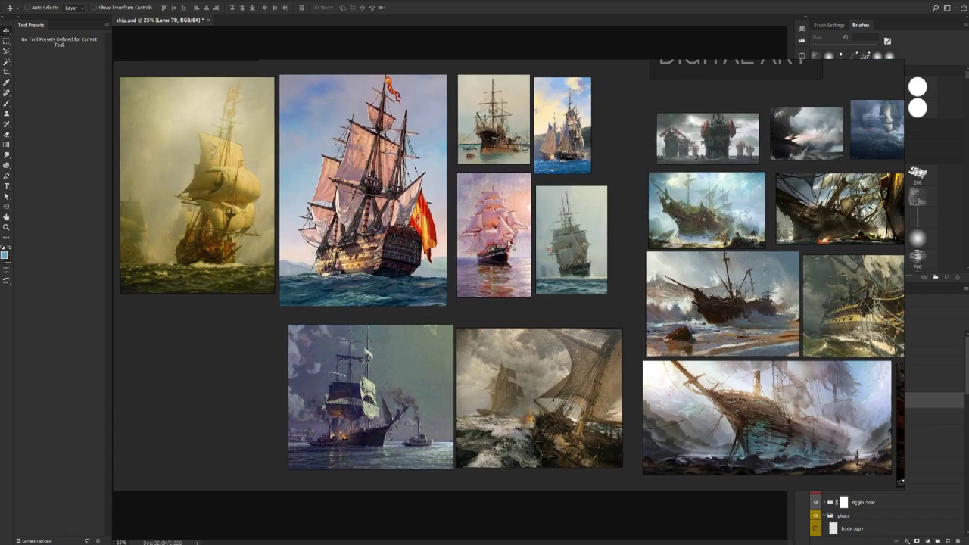
- Compare the shipwreck paintings in the Digital Art group, looking closely at the overgrown green wreck and the turquoise-lit hull
scroll(605, 265, "down", 2)
scroll(605, 265, "right", 3)
scroll(644, 369, "up", 2)
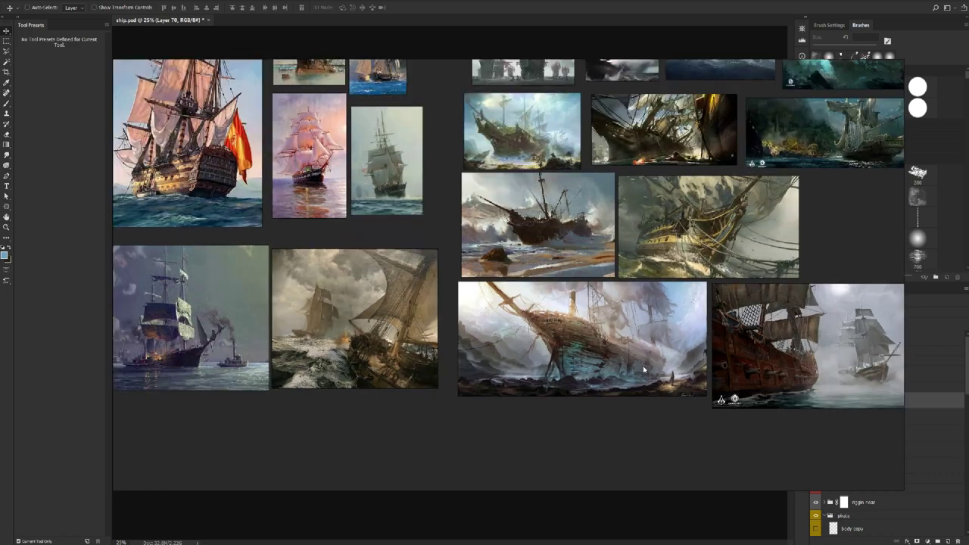
scroll(533, 215, "up", 4)
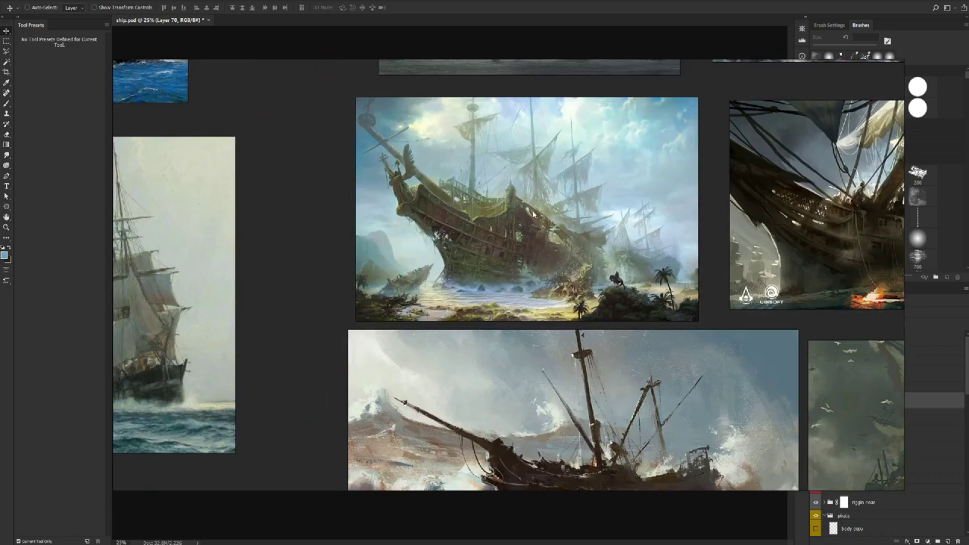
scroll(552, 230, "down", 2)
scroll(630, 233, "right", 3)
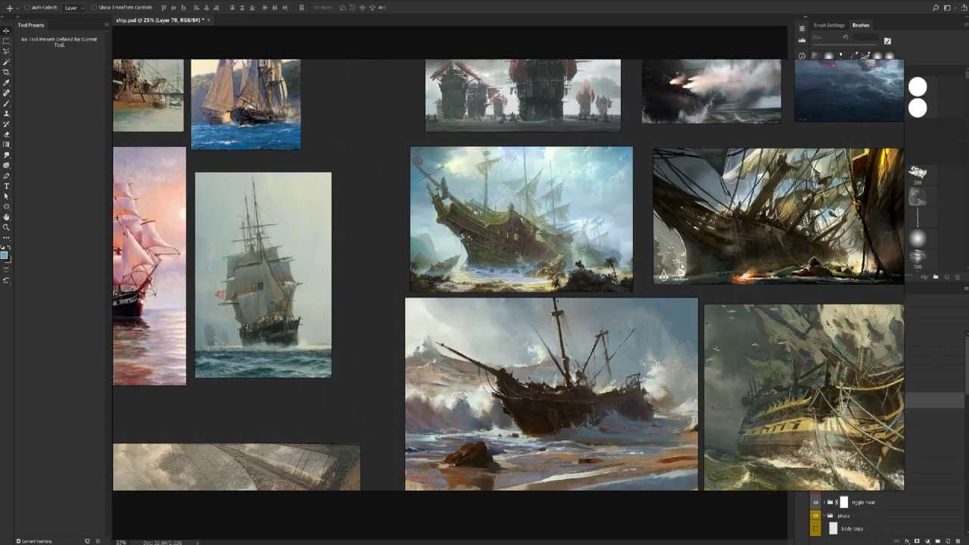
scroll(615, 208, "down", 2)
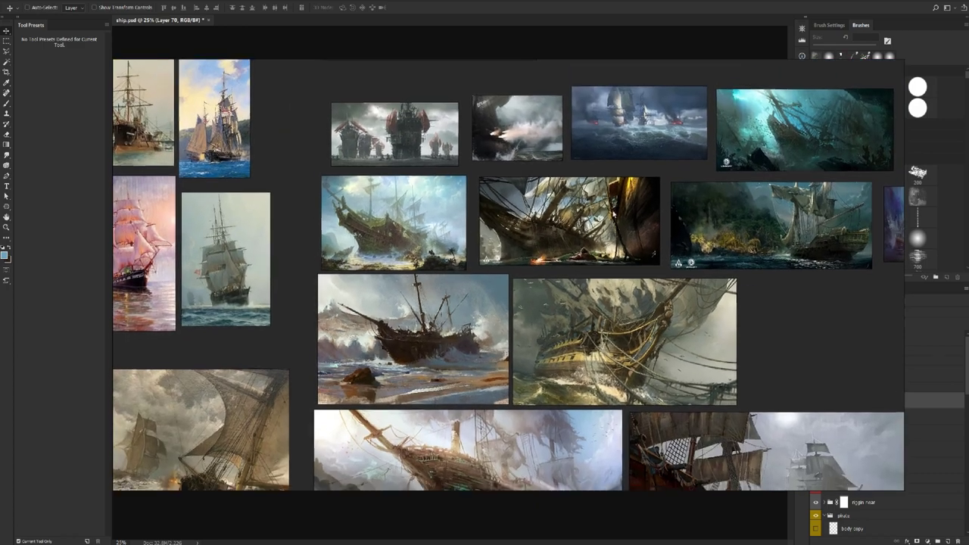
scroll(614, 208, "down", 4)
scroll(528, 389, "up", 4)
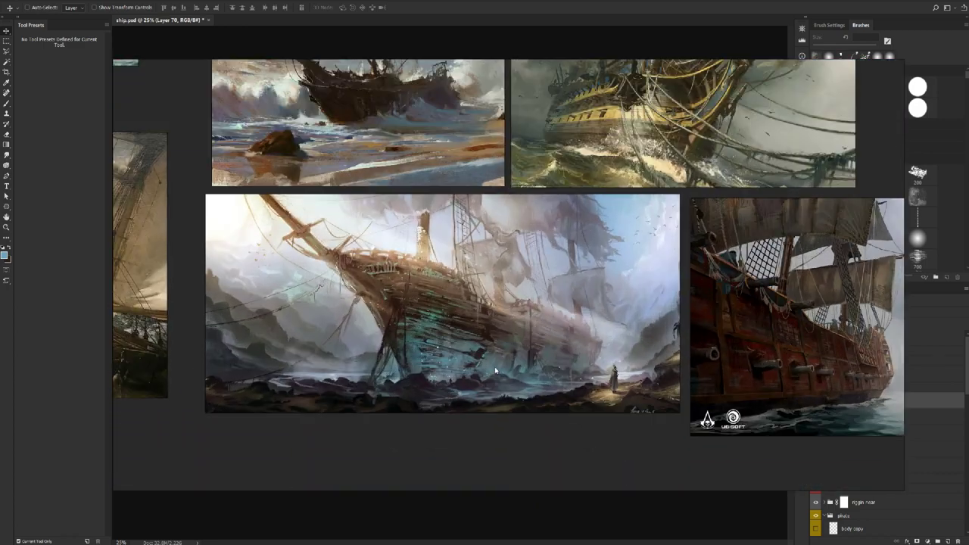
scroll(497, 350, "down", 2)
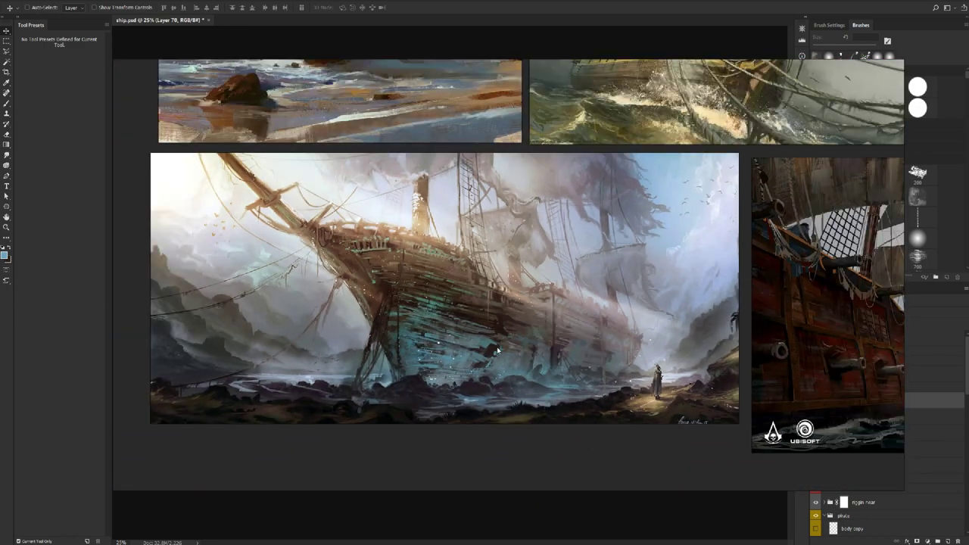
scroll(518, 333, "down", 2)
scroll(518, 333, "down", 2)
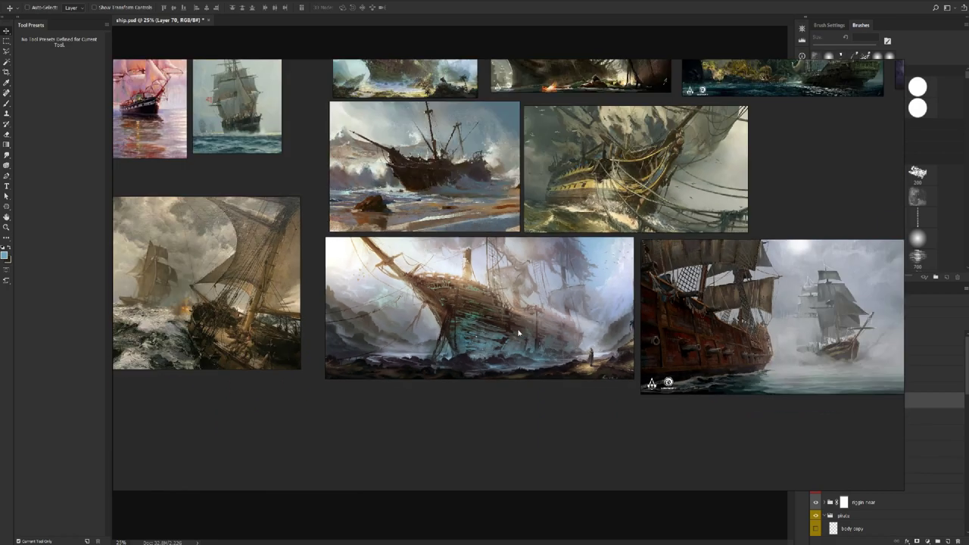
left_click_drag(491, 323, 532, 318)
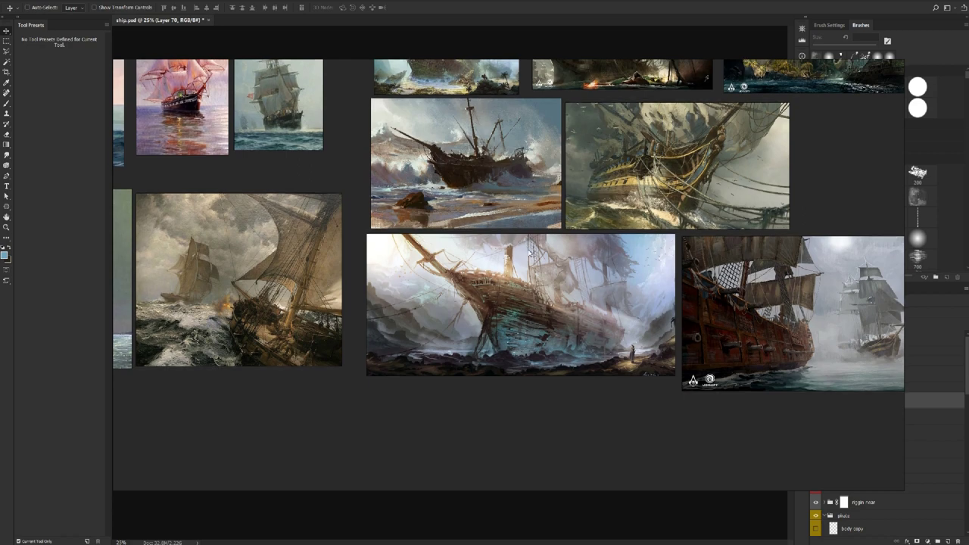
left_click_drag(528, 248, 512, 266)
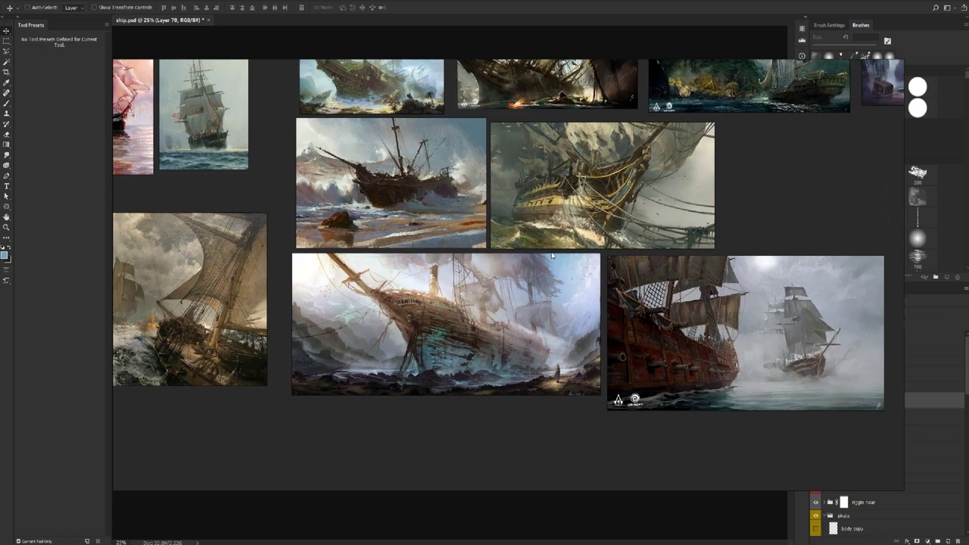
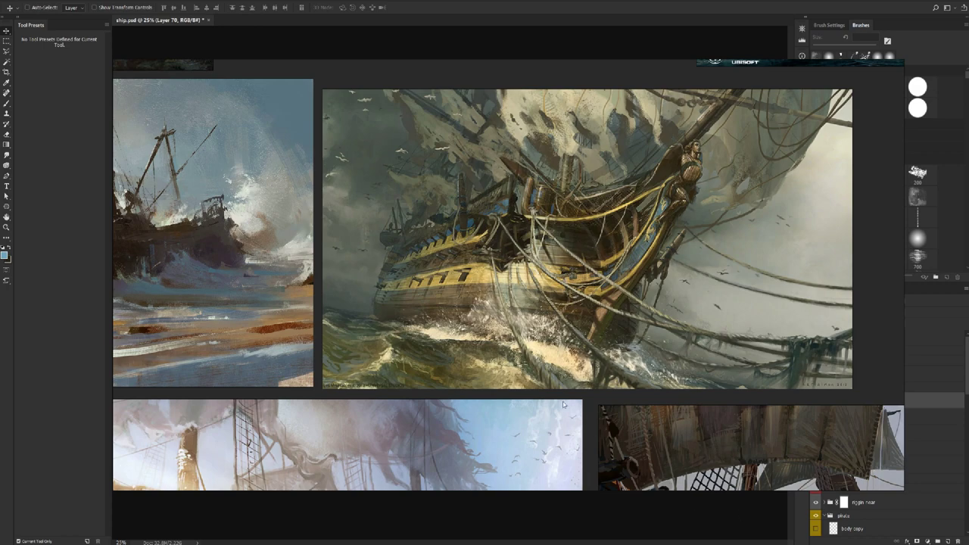
- Study the yellow-banded ship's bow, rigging and sea spray, and compare it with the neighbouring Digital Art paintings
scroll(499, 256, "down", 2)
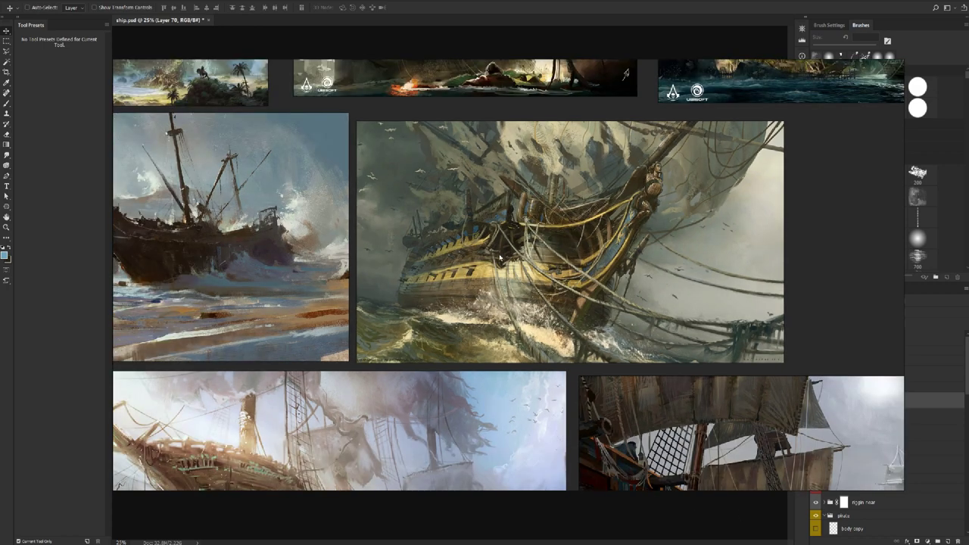
scroll(505, 231, "down", 2)
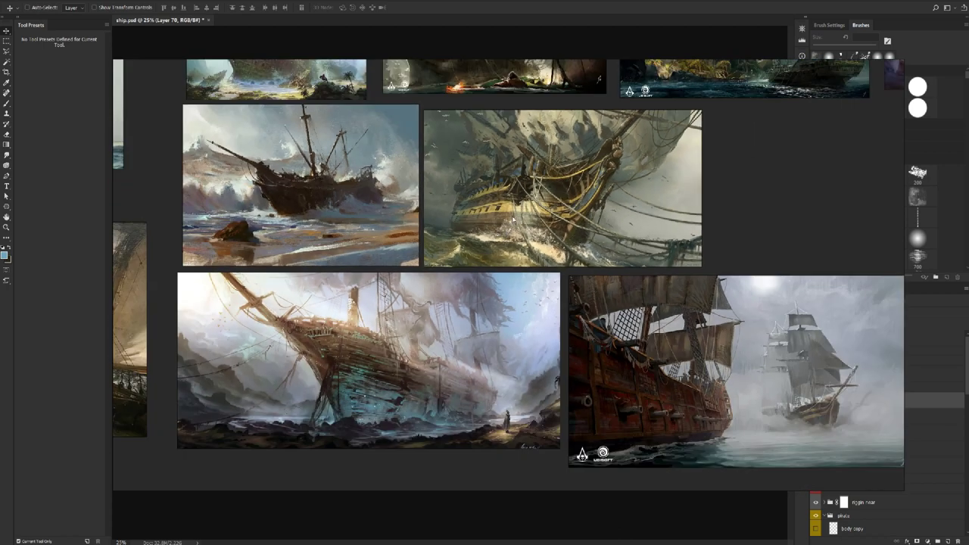
scroll(386, 393, "down", 2)
left_click_drag(315, 342, 446, 338)
left_click_drag(342, 355, 364, 417)
scroll(518, 324, "down", 2)
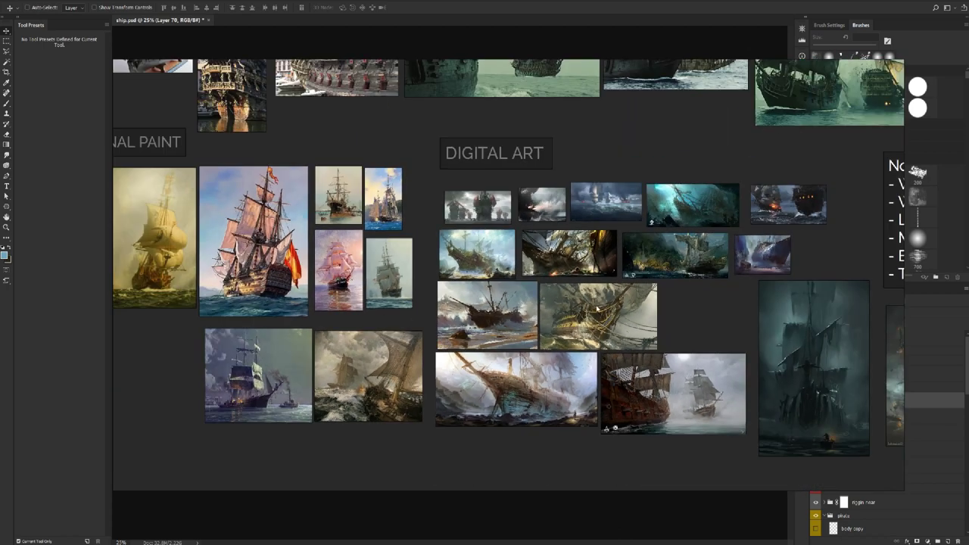
- Examine the Photographic references of the tattered ghost ships in green mist, along with the blue storm battle image
left_click_drag(518, 323, 499, 263)
scroll(499, 263, "up", 5)
scroll(515, 296, "left", 2)
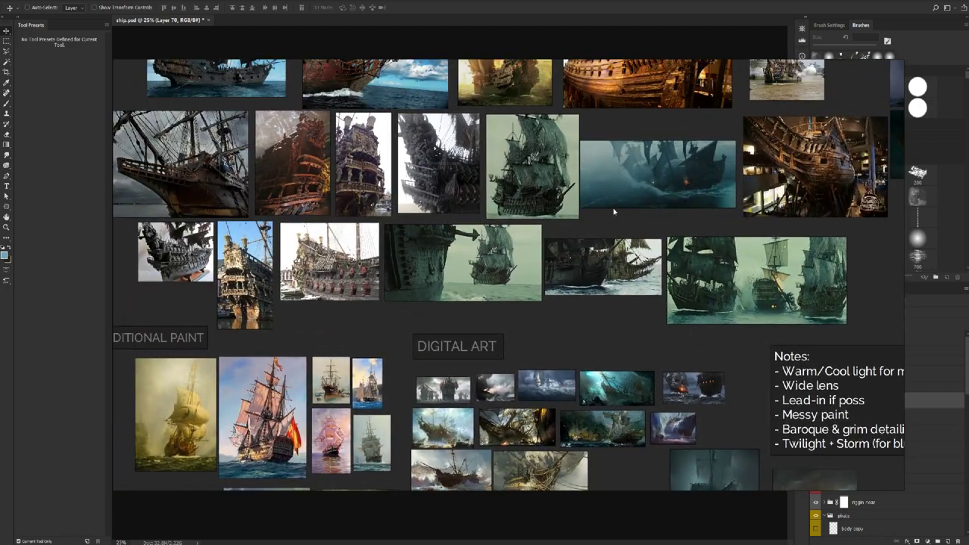
scroll(614, 212, "right", 2)
scroll(614, 212, "up", 3)
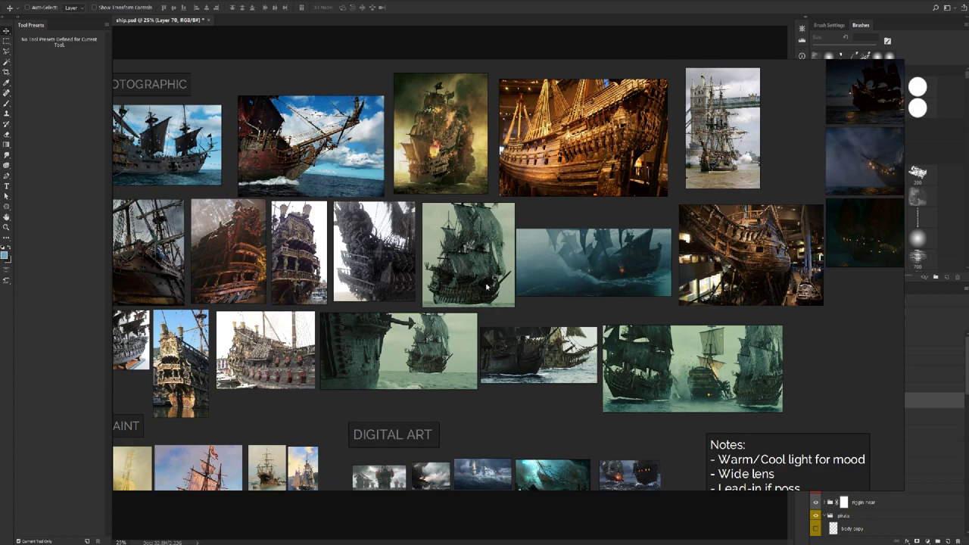
scroll(530, 272, "down", 2)
scroll(579, 253, "right", 3)
scroll(579, 254, "up", 2)
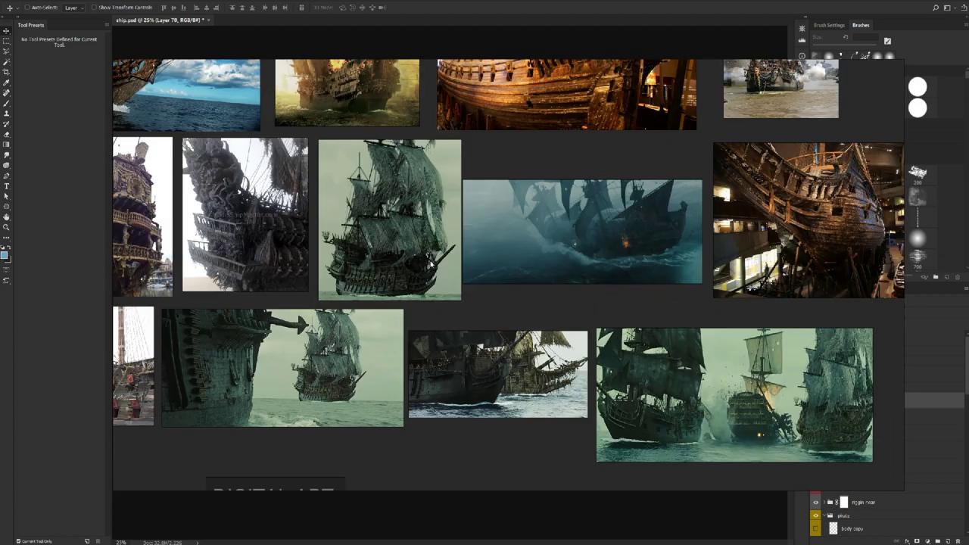
scroll(579, 257, "down", 1)
scroll(573, 270, "down", 1)
scroll(573, 271, "right", 1)
scroll(573, 270, "down", 1)
scroll(597, 284, "right", 2)
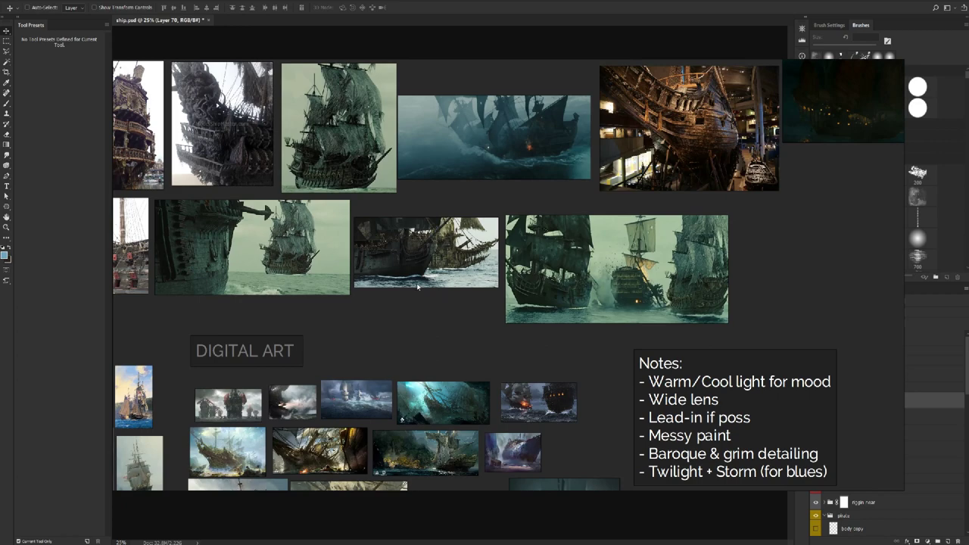
scroll(382, 289, "up", 2)
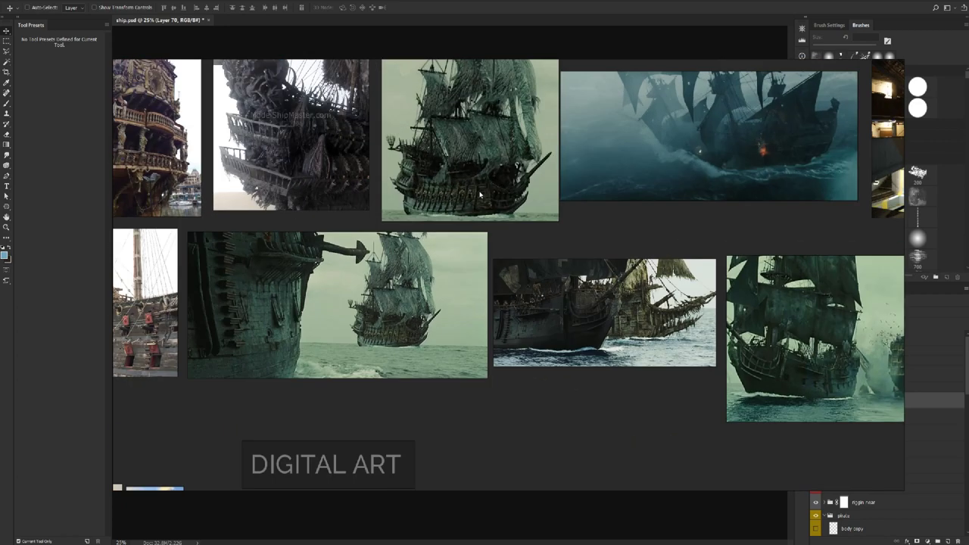
scroll(488, 261, "down", 2)
- Look closely at the dark ship model and the carved galleon sterns in the Photographic references
scroll(506, 314, "up", 2)
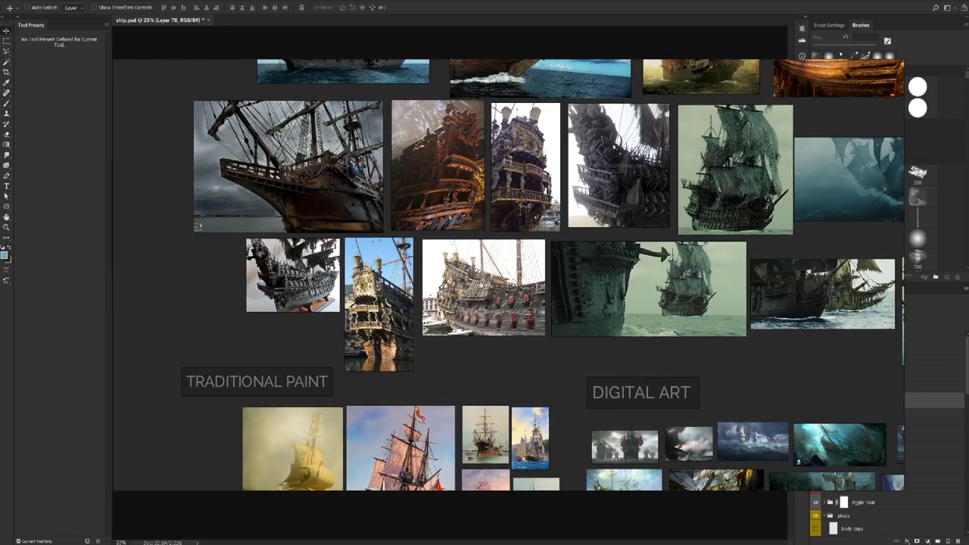
scroll(387, 271, "down", 1)
scroll(321, 286, "up", 2)
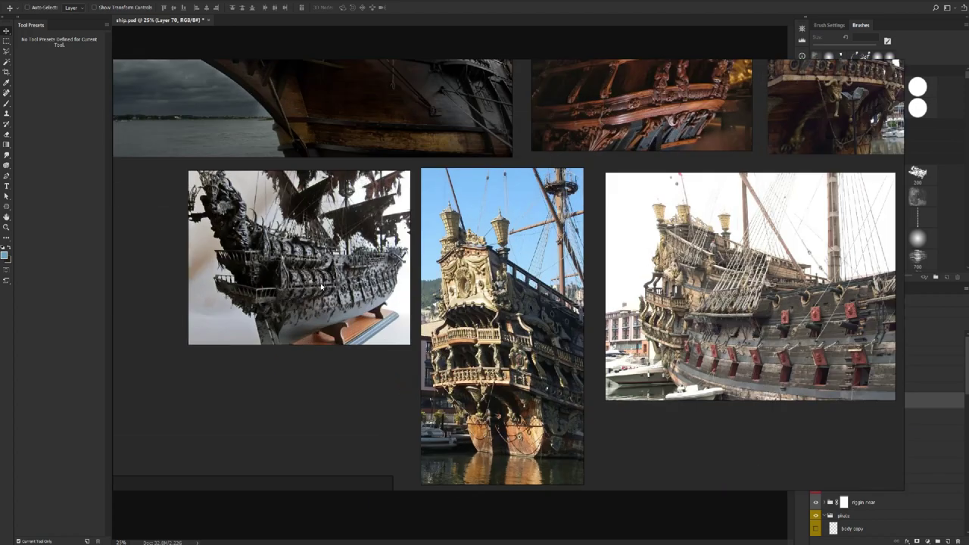
scroll(322, 269, "down", 1)
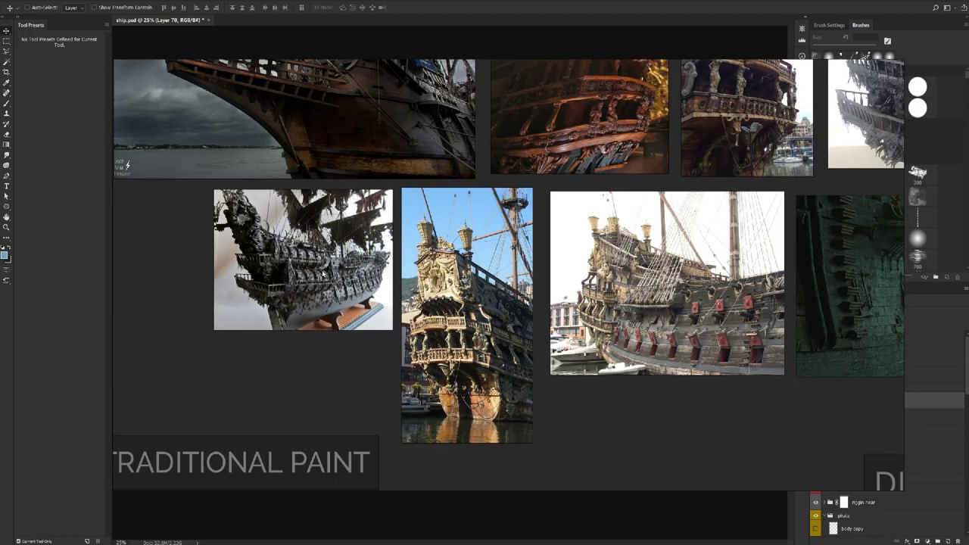
- Compare the dark wooden bow and carved sterns with the other Photographic references, and view the whole reference board
scroll(509, 274, "up", 1)
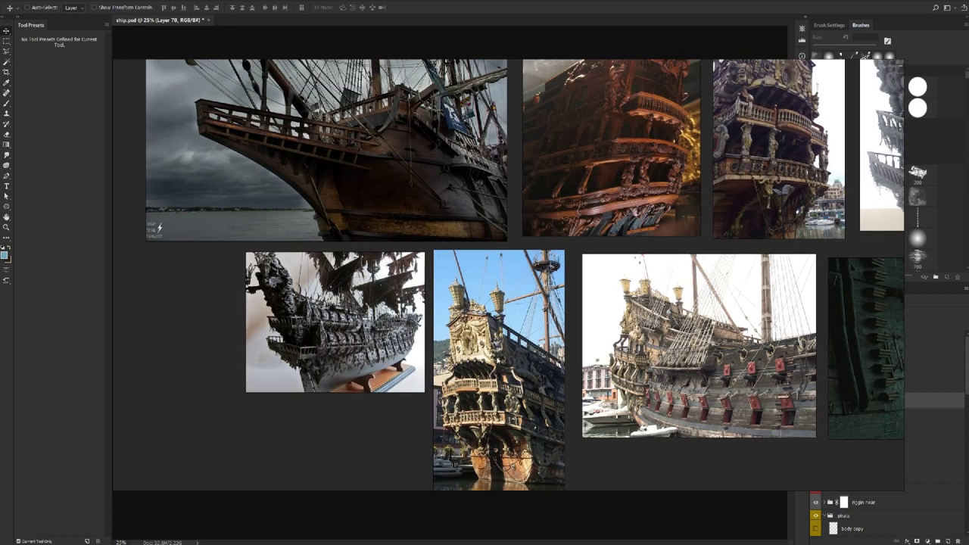
scroll(523, 355, "down", 3)
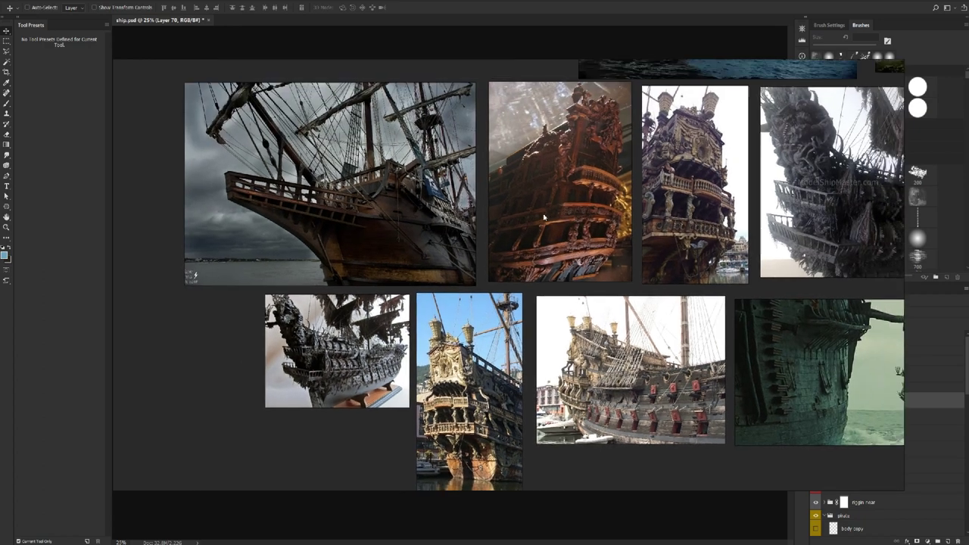
scroll(553, 213, "down", 4)
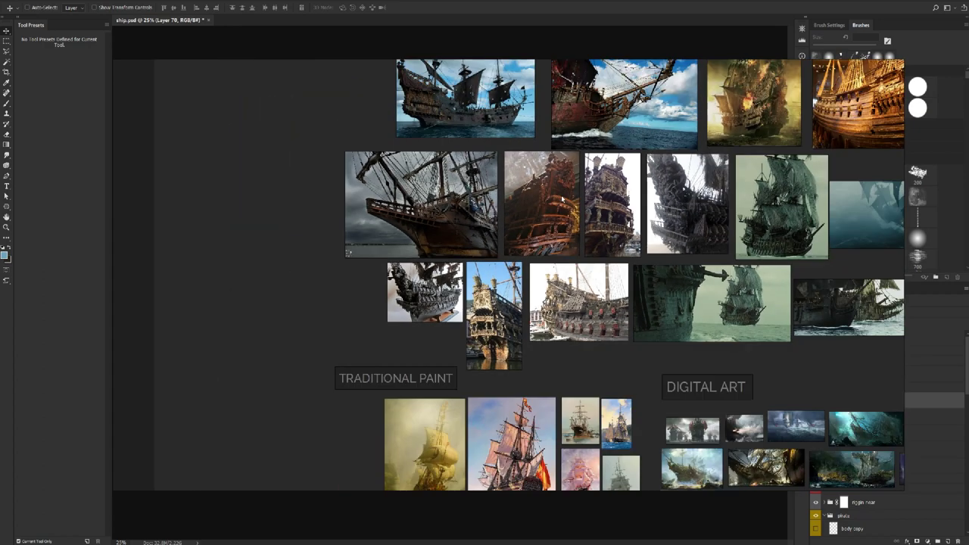
scroll(554, 213, "right", 2)
scroll(515, 214, "right", 3)
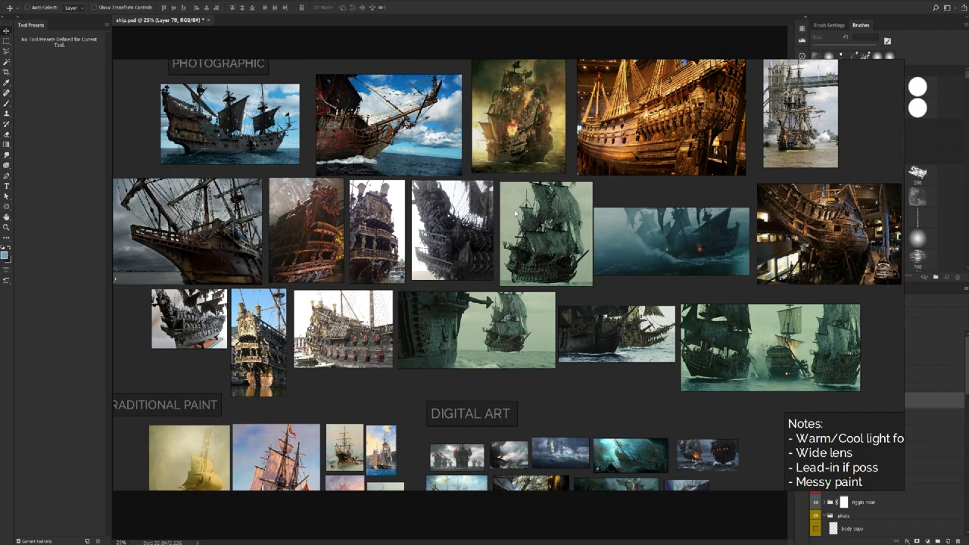
scroll(515, 213, "down", 2)
left_click_drag(506, 248, 458, 224)
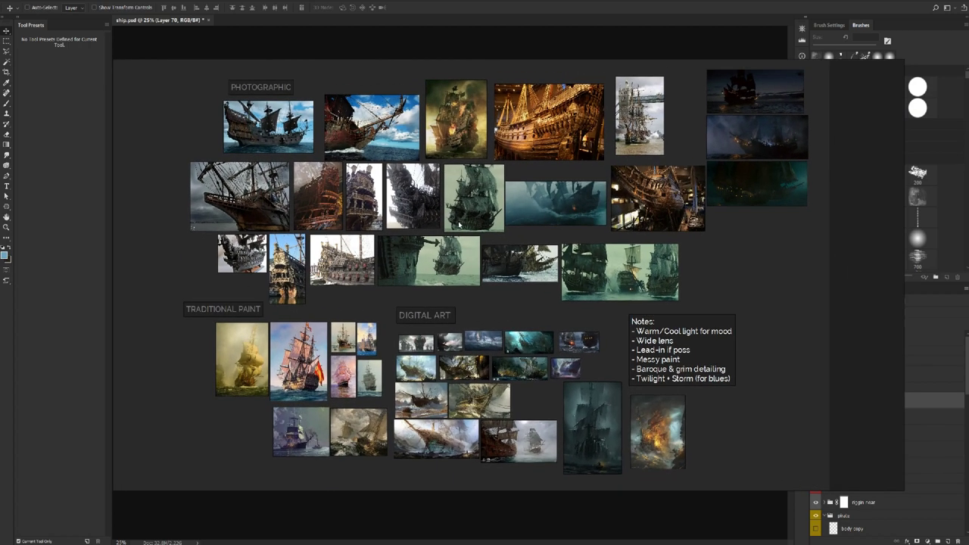
- Read the mood, lens and detailing notes, and look over the Digital Art paintings beside them
scroll(522, 272, "up", 3)
scroll(597, 290, "down", 2)
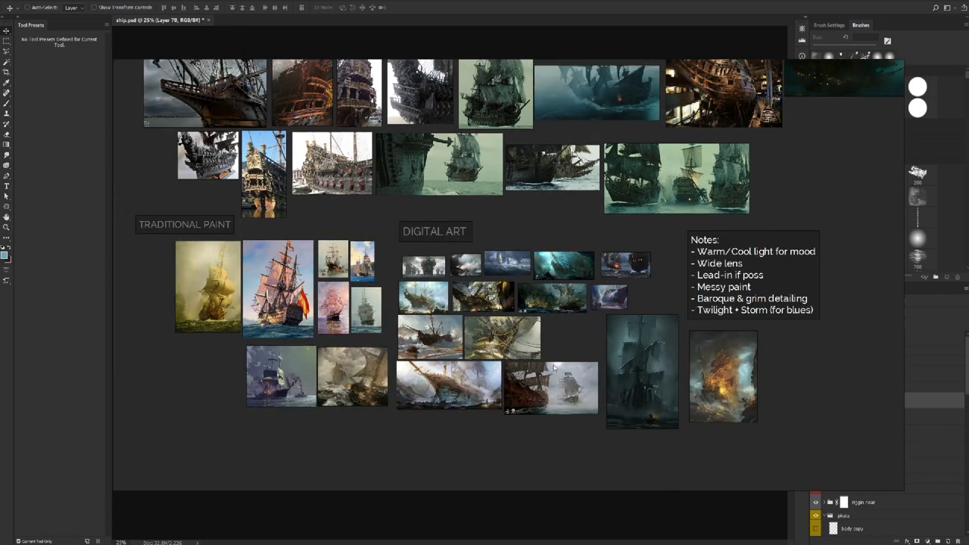
scroll(564, 356, "up", 2)
left_click_drag(632, 416, 566, 345)
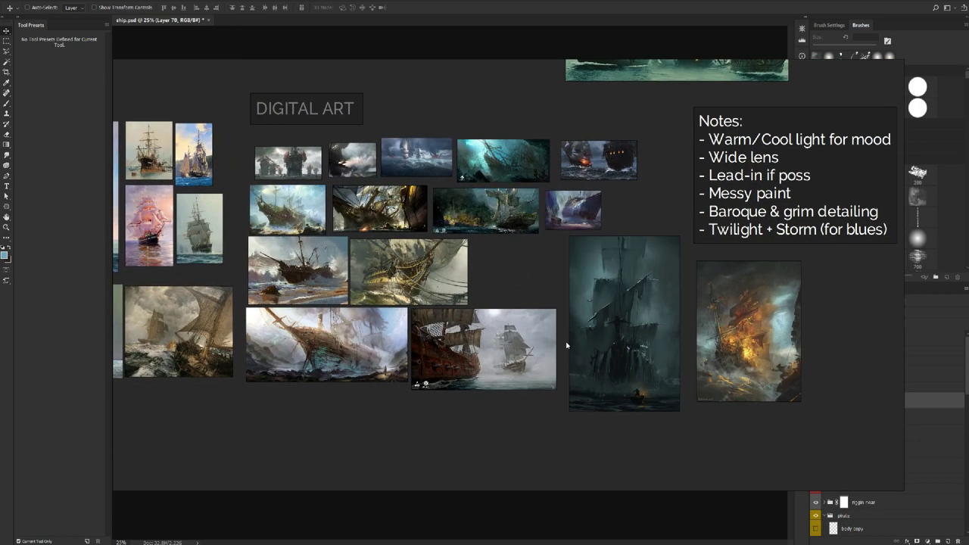
scroll(354, 374, "up", 2)
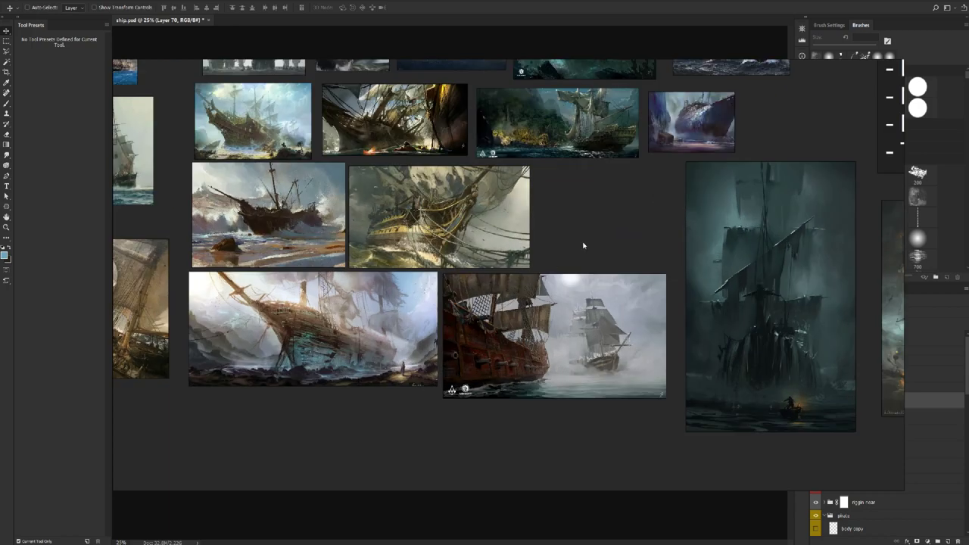
left_click_drag(541, 211, 618, 242)
- Study the shipwreck with the small campfire and the sailing ship moored beside the jungle in the Digital Art group
scroll(619, 242, "up", 6)
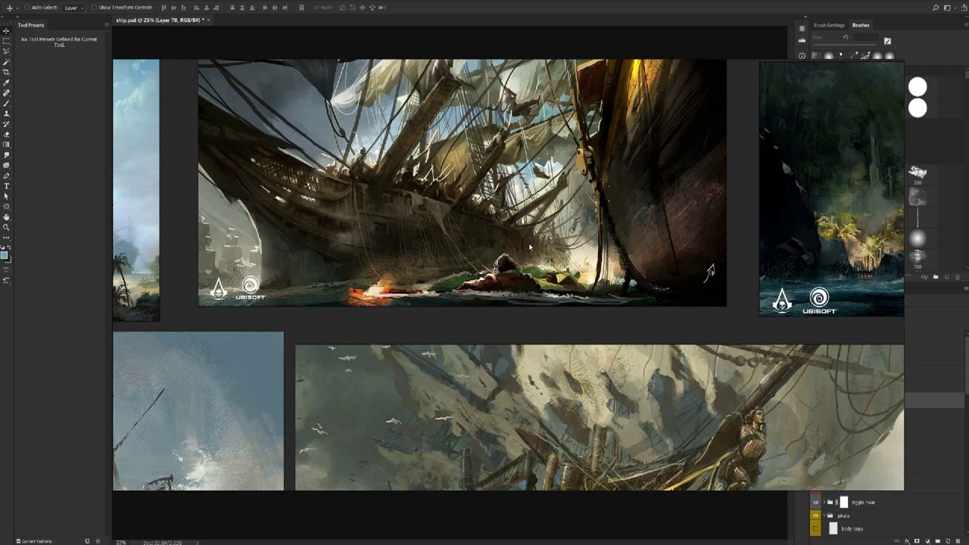
scroll(353, 248, "down", 1)
left_click_drag(272, 245, 426, 216)
scroll(363, 340, "down", 1)
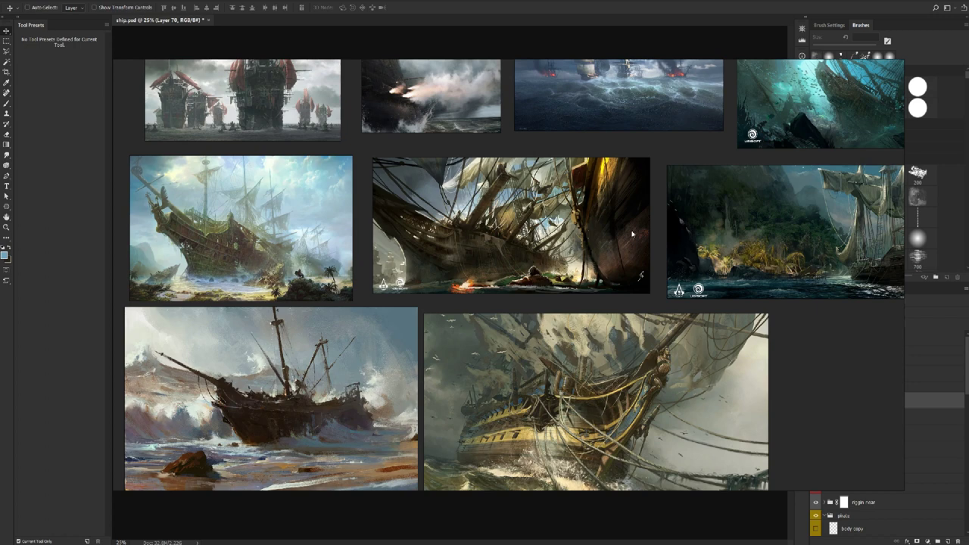
scroll(364, 369, "right", 3)
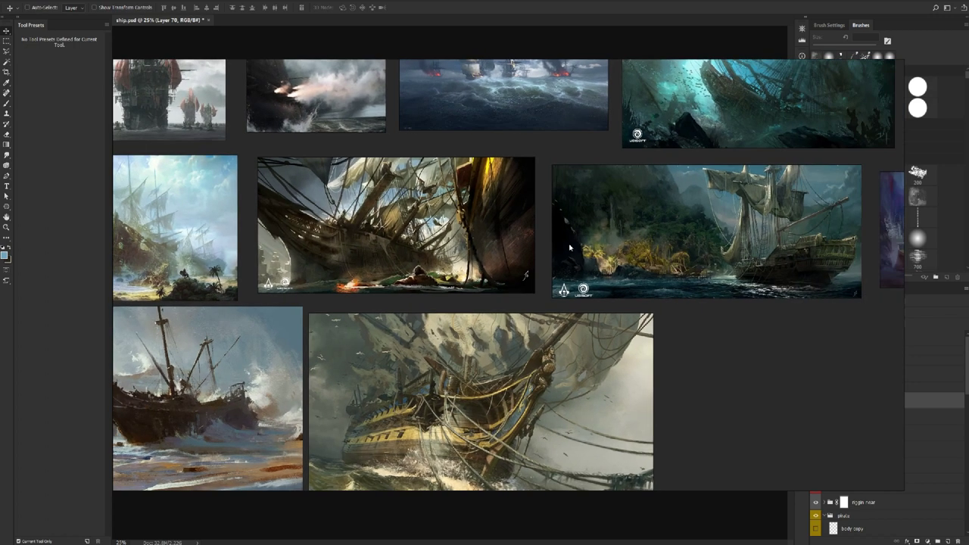
scroll(831, 265, "up", 1)
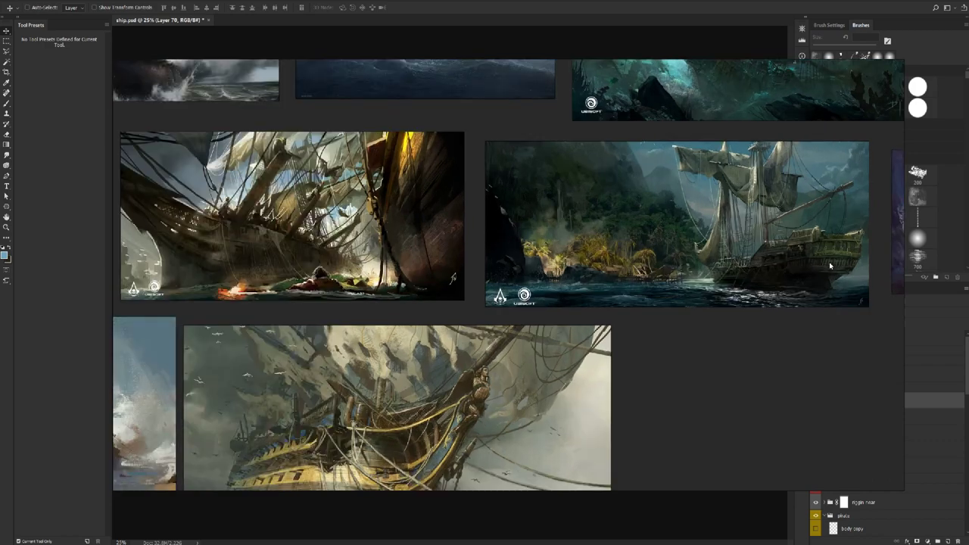
scroll(733, 274, "right", 2)
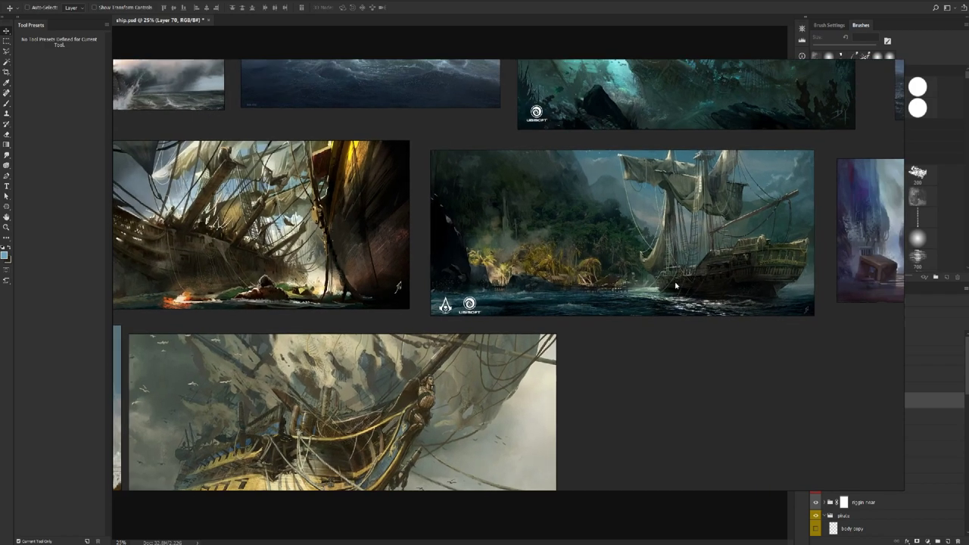
- Examine the turquoise-lit underwater shipwreck painting closely, focusing on its light, hull and rigging
scroll(644, 243, "up", 3)
scroll(557, 217, "right", 2)
scroll(557, 217, "up", 2)
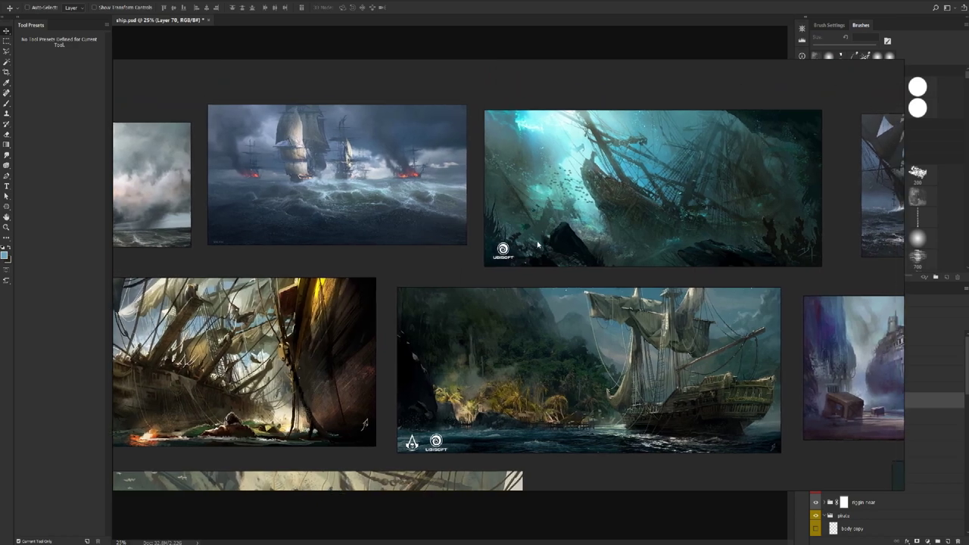
scroll(591, 237, "up", 1)
scroll(590, 237, "up", 1)
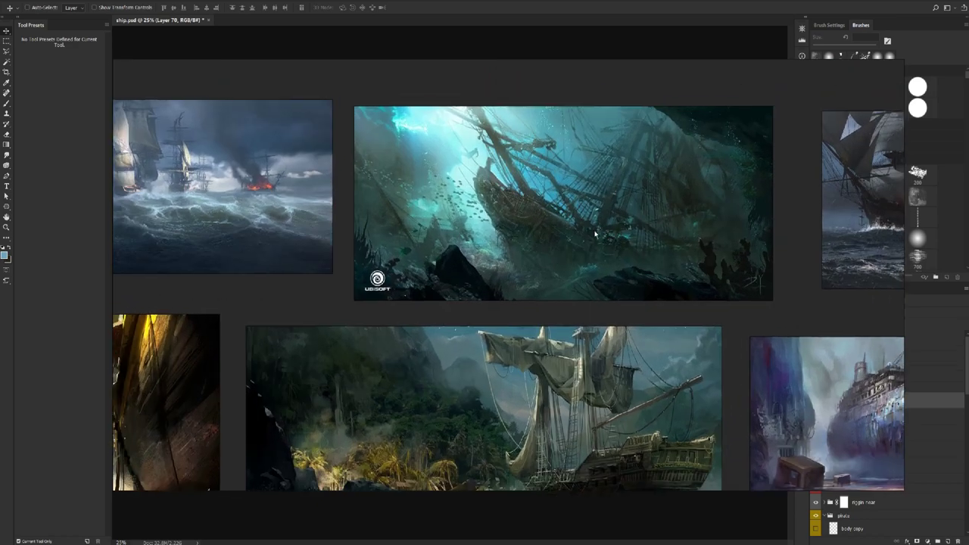
scroll(623, 232, "up", 1)
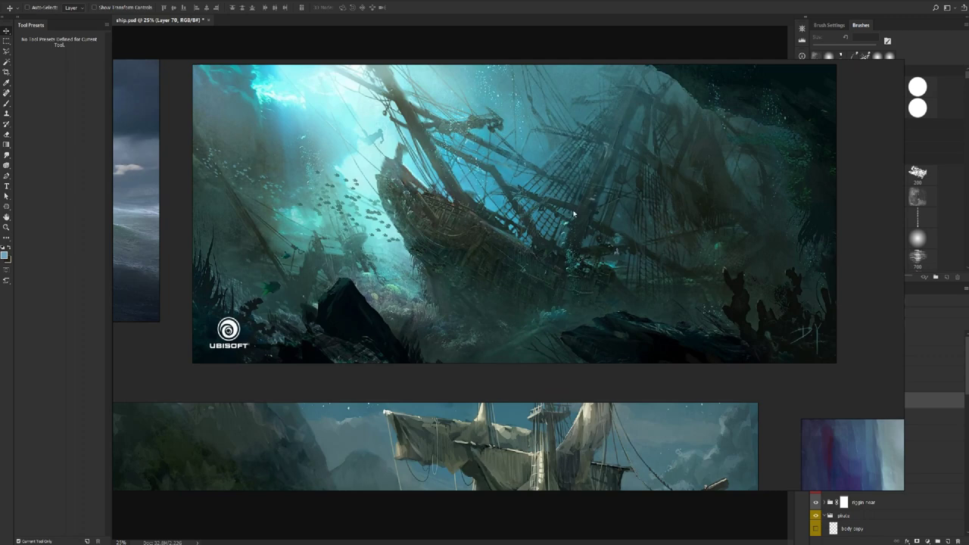
- Examine the blue storm battle with its burning ships, and compare it with the neighbouring cannon-fire and red-sailed ship paintings
scroll(569, 284, "down", 3)
scroll(501, 239, "left", 4)
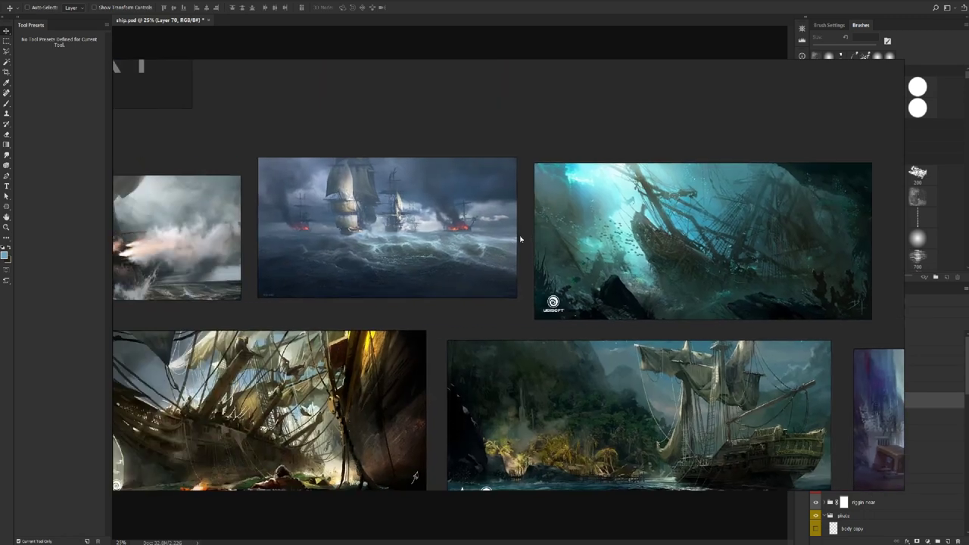
scroll(386, 221, "up", 5)
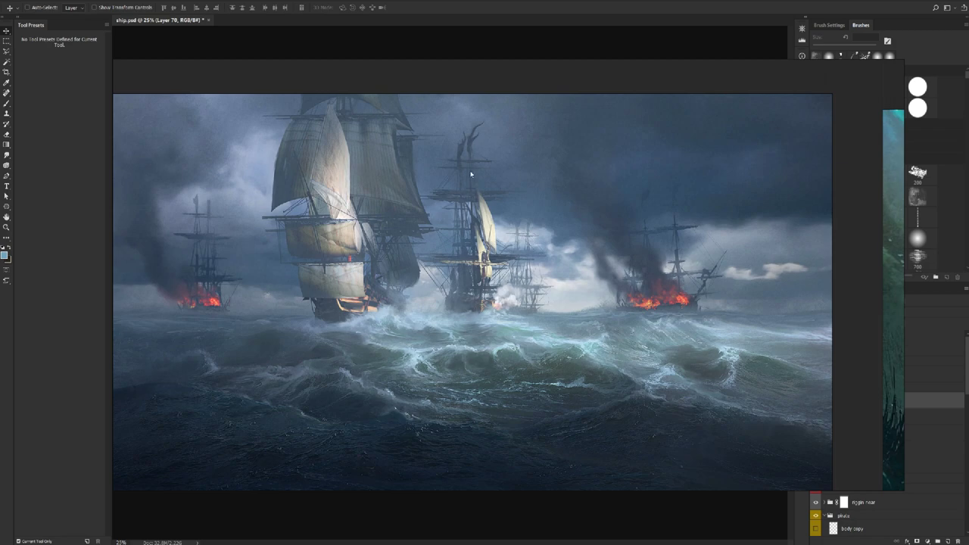
scroll(470, 174, "down", 5)
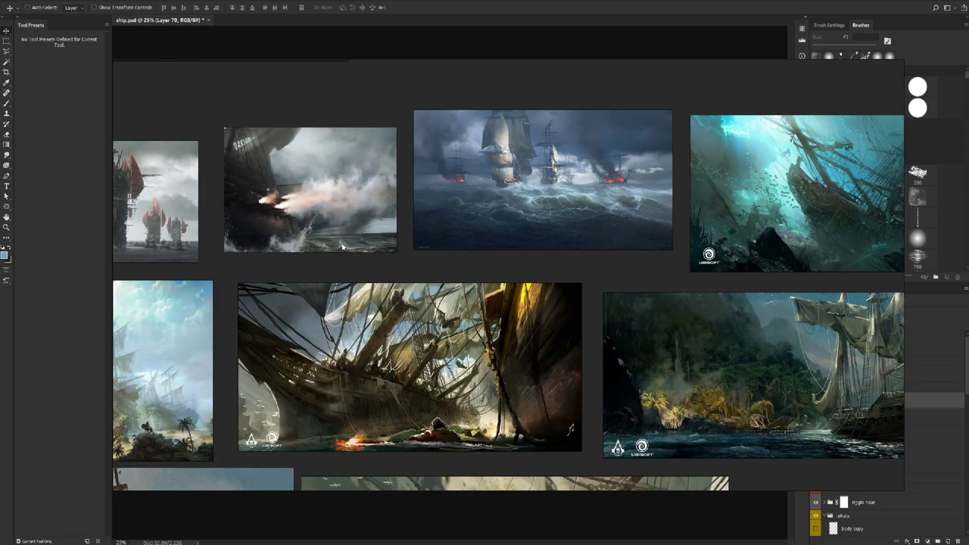
left_click_drag(354, 247, 470, 247)
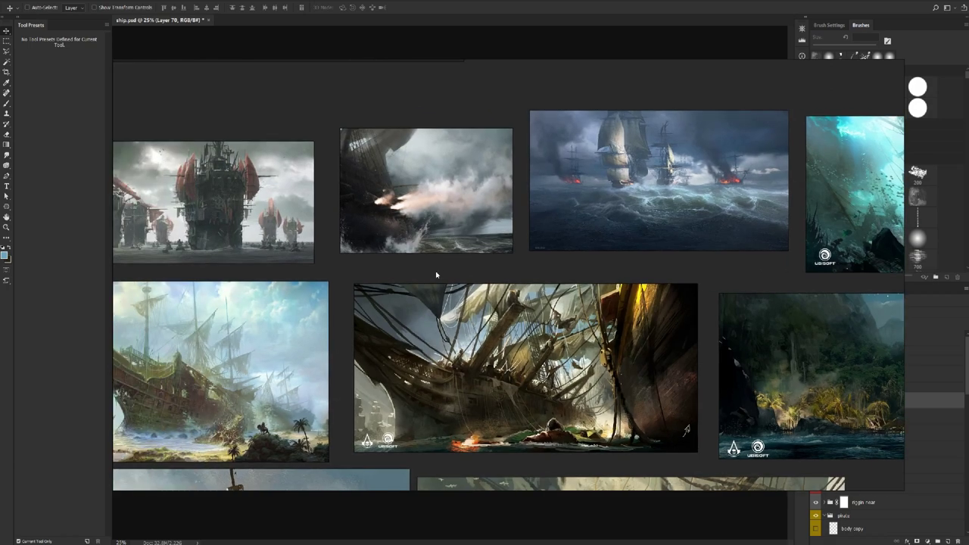
- Compare the Digital Art group as a whole with the Traditional Paint references next to it
scroll(436, 275, "down", 4)
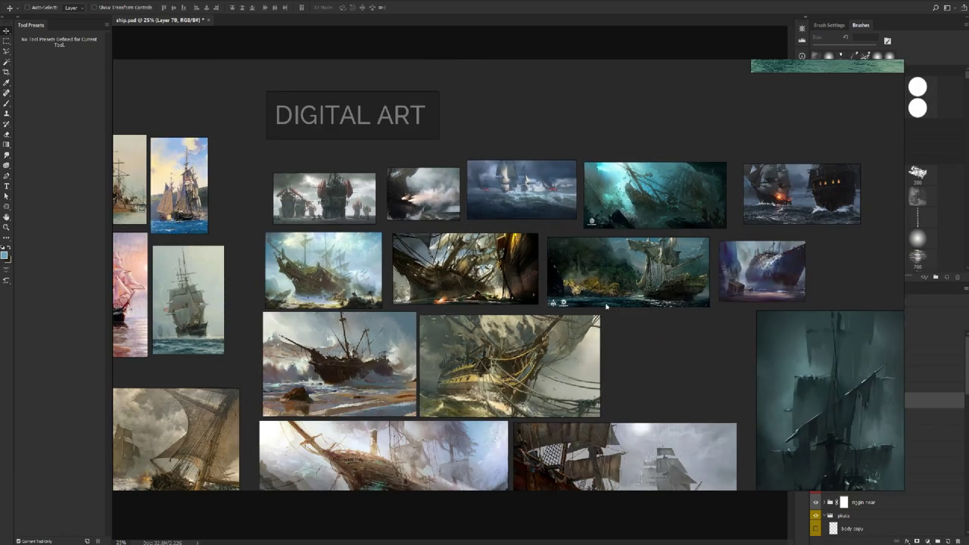
scroll(532, 376, "down", 3)
scroll(522, 301, "down", 3)
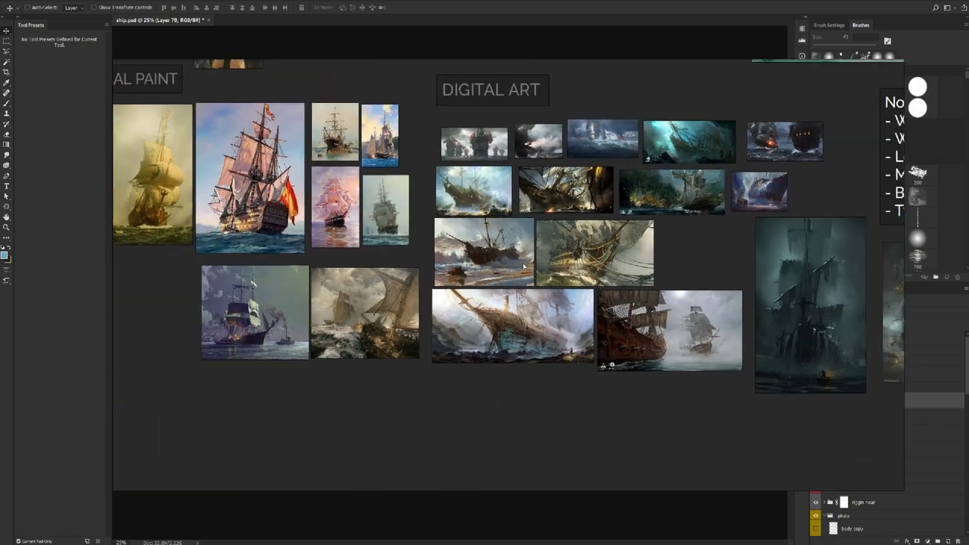
scroll(307, 306, "up", 5)
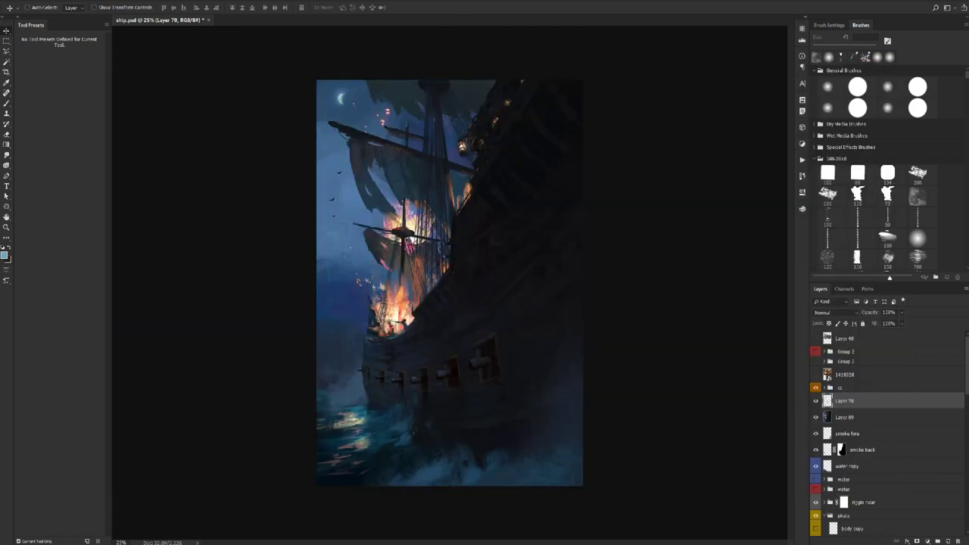
- View the mirrored dark ship image in Photos, and return to the painting in Photoshop
left_click(106, 517)
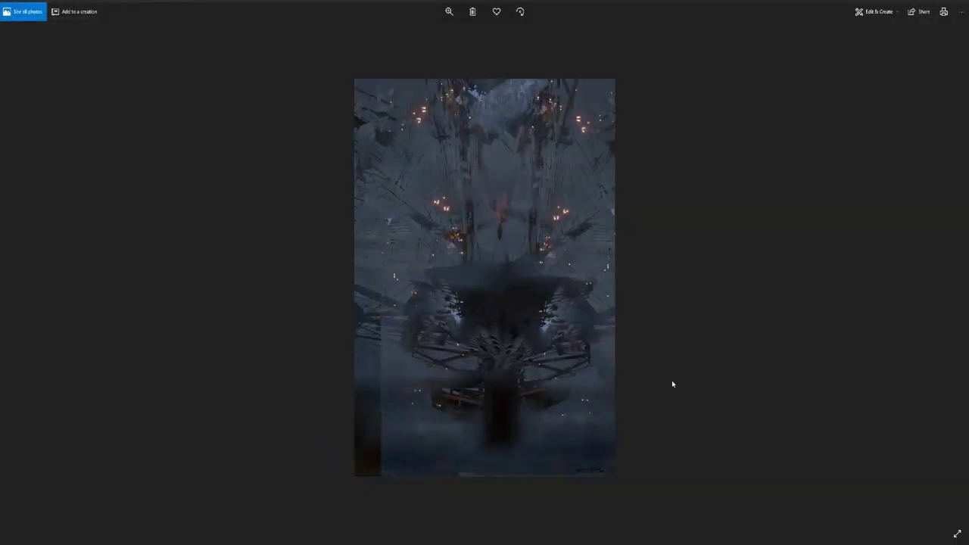
key("alt+Tab")
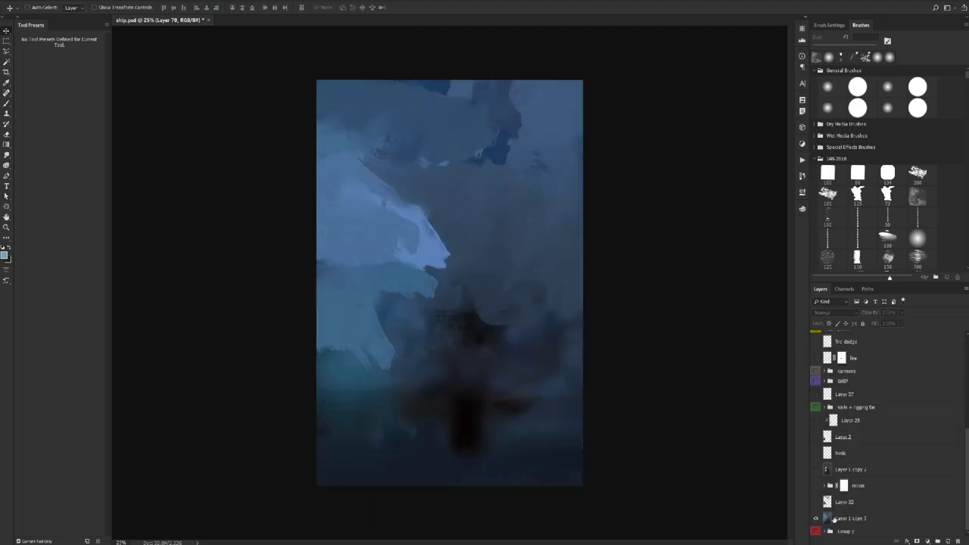
- Show Layer 32 above Layer 1 copy 3, and briefly reveal the fire and lights on Layer 1 copy 2
left_click(823, 514)
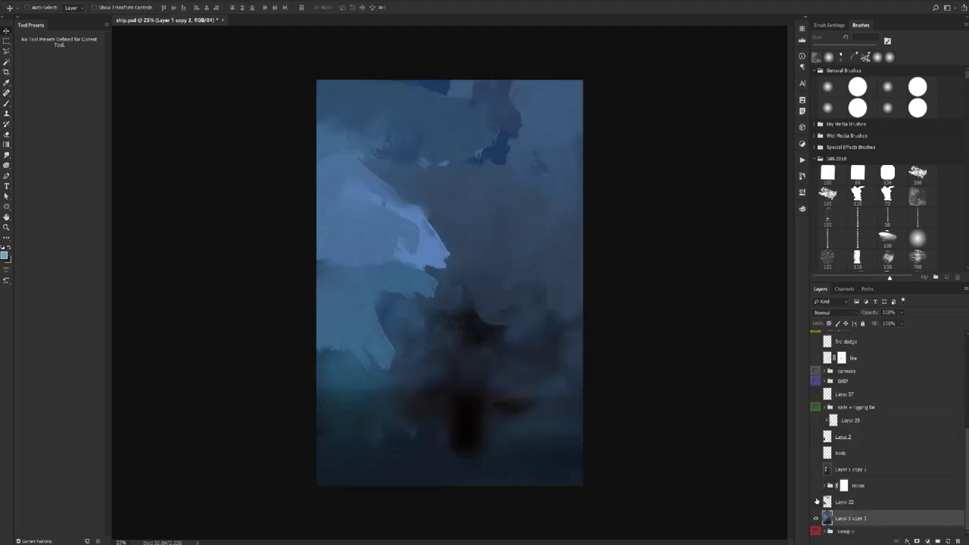
left_click(816, 502)
left_click(815, 469)
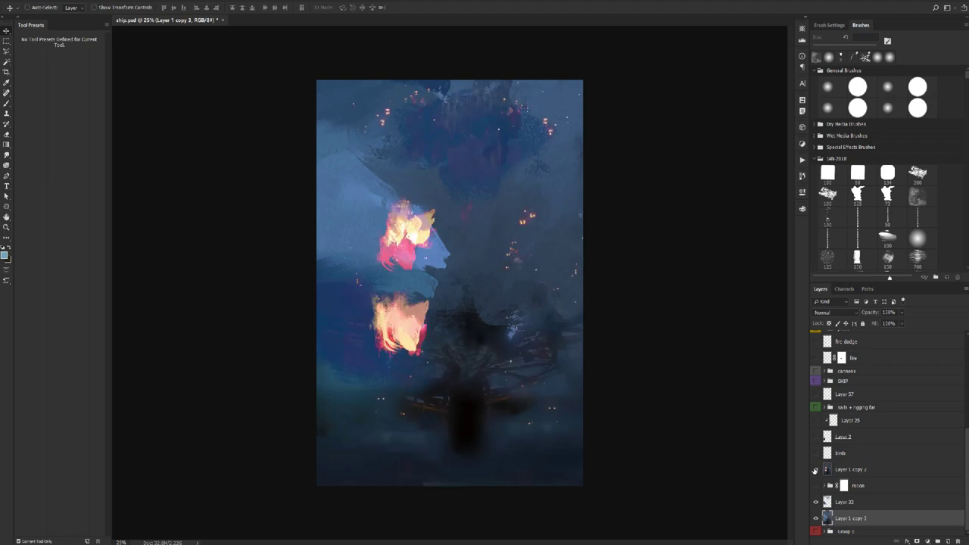
left_click(816, 469)
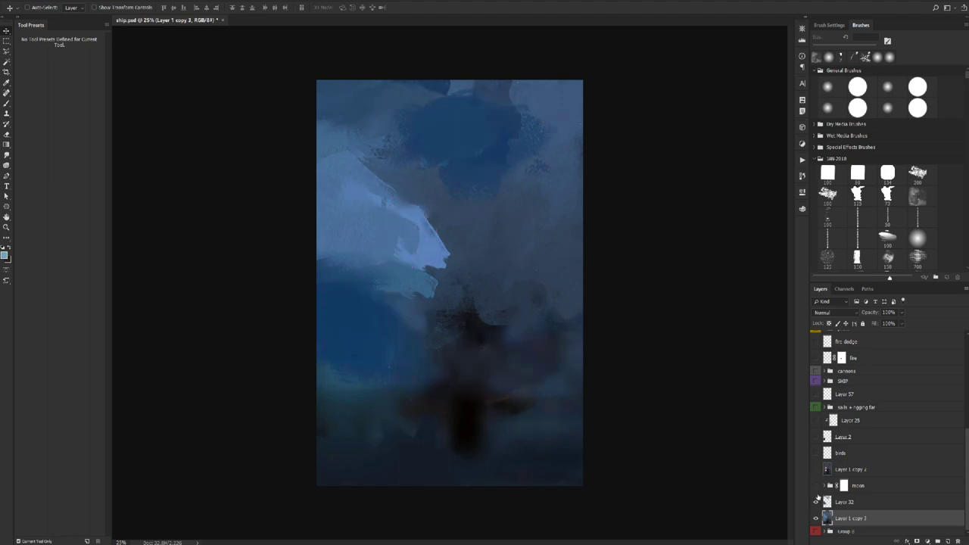
- Preview the mirrored image on Layer 1 in the bottom red group, and isolate and expand Group 1 with the two source pictures
scroll(825, 523, "down", 2)
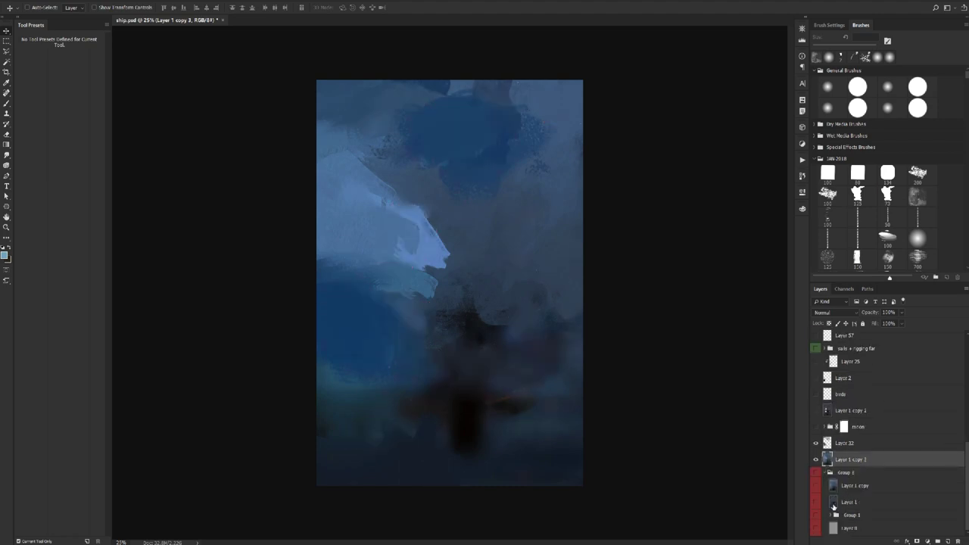
left_click(815, 472, "alt")
left_click(815, 485)
left_click(817, 502)
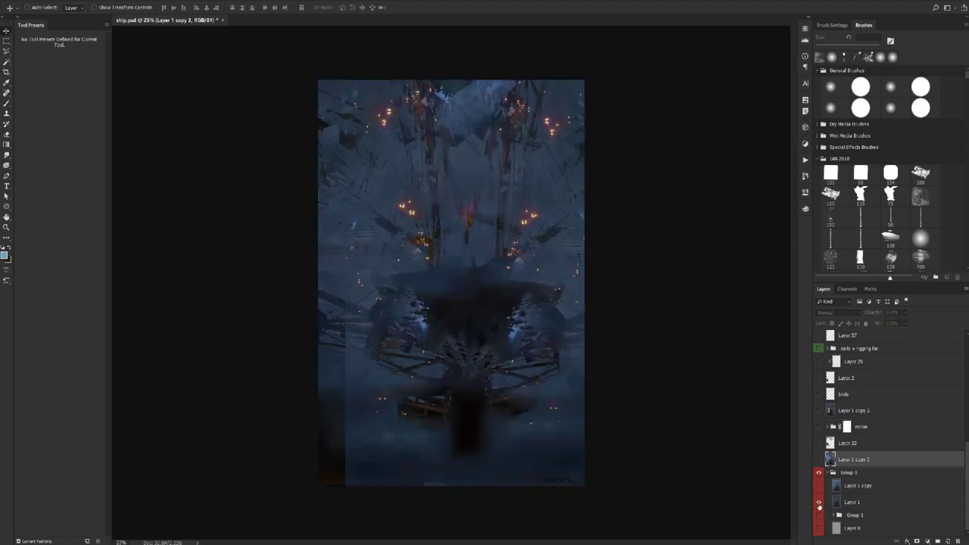
left_click(818, 514, "alt")
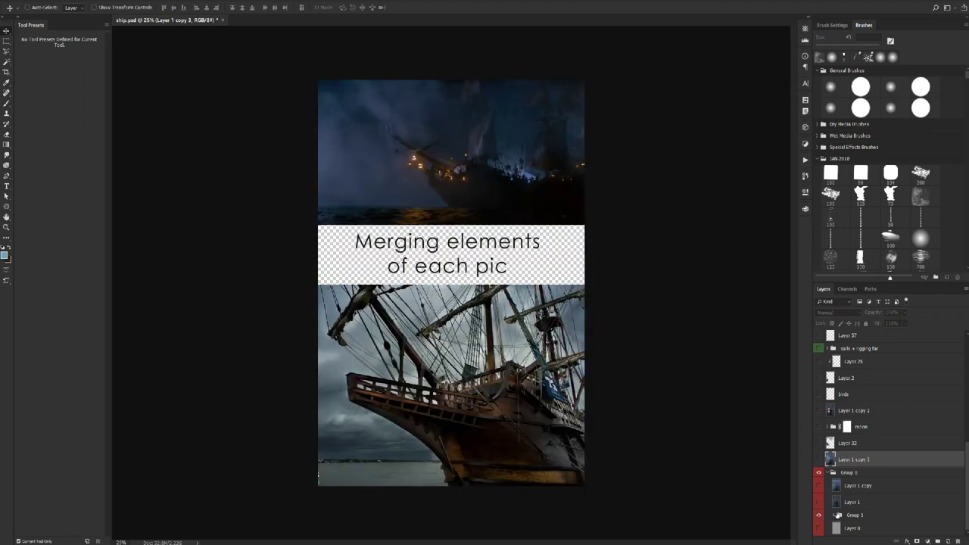
left_click(833, 515)
scroll(834, 517, "down", 3)
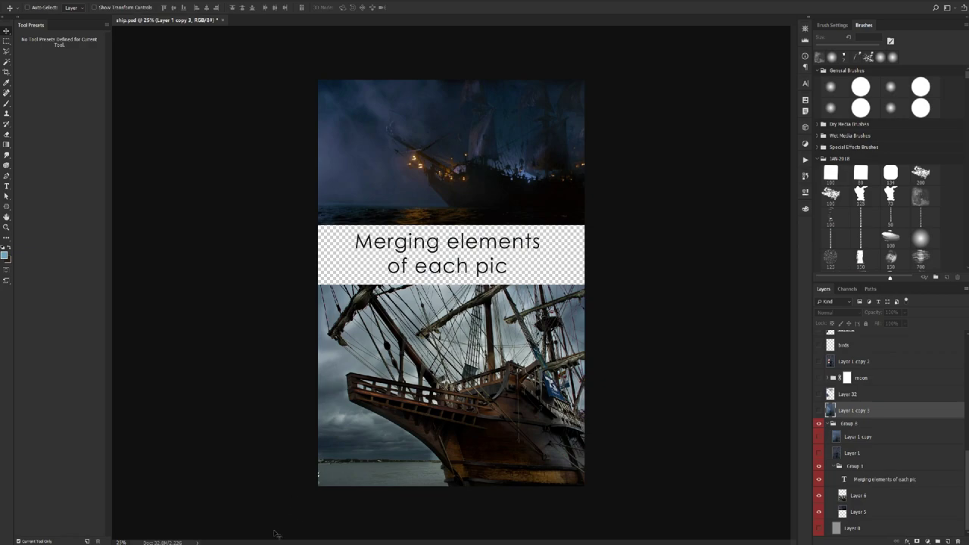
- Switch back to the reference board and look closely at the dark wooden ship's bow under the stormy sky
left_click(284, 505)
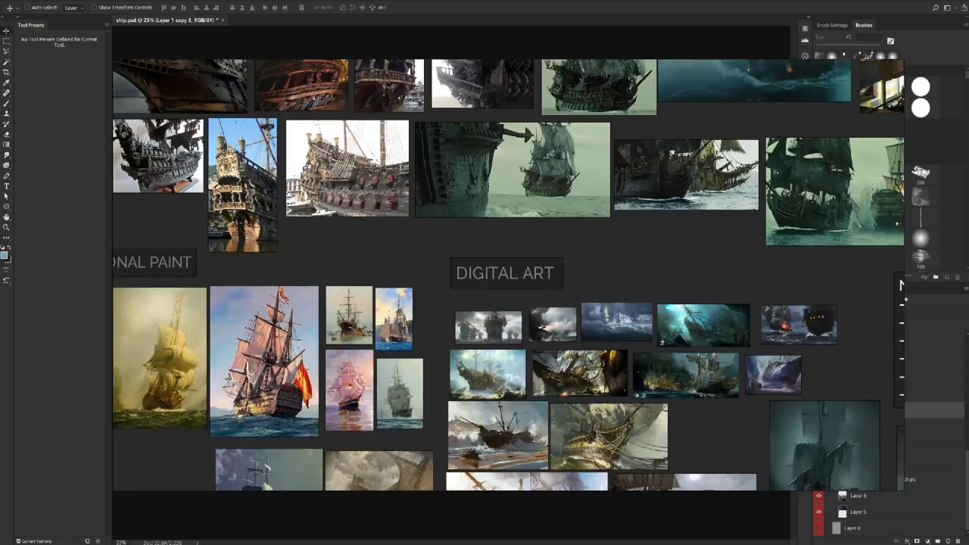
scroll(258, 280, "up", 5)
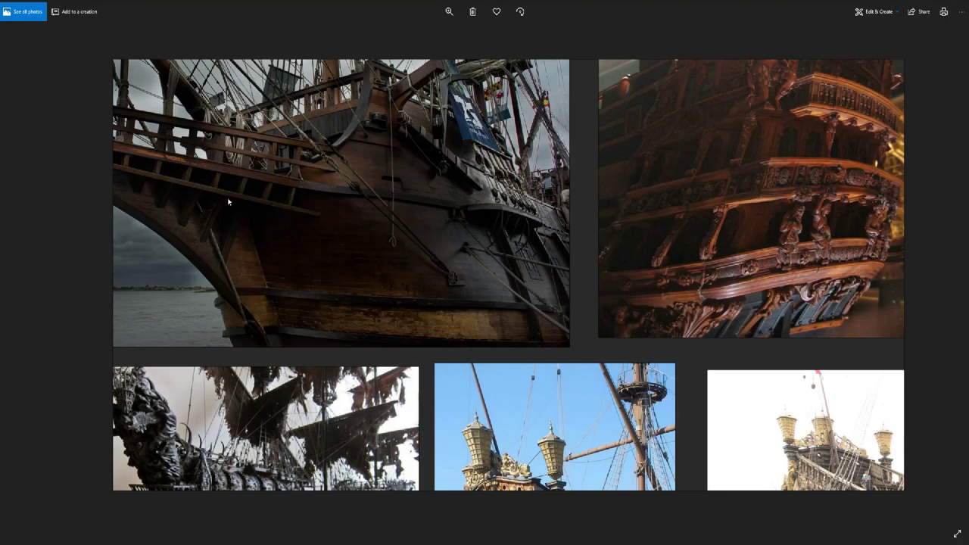
scroll(258, 280, "up", 5)
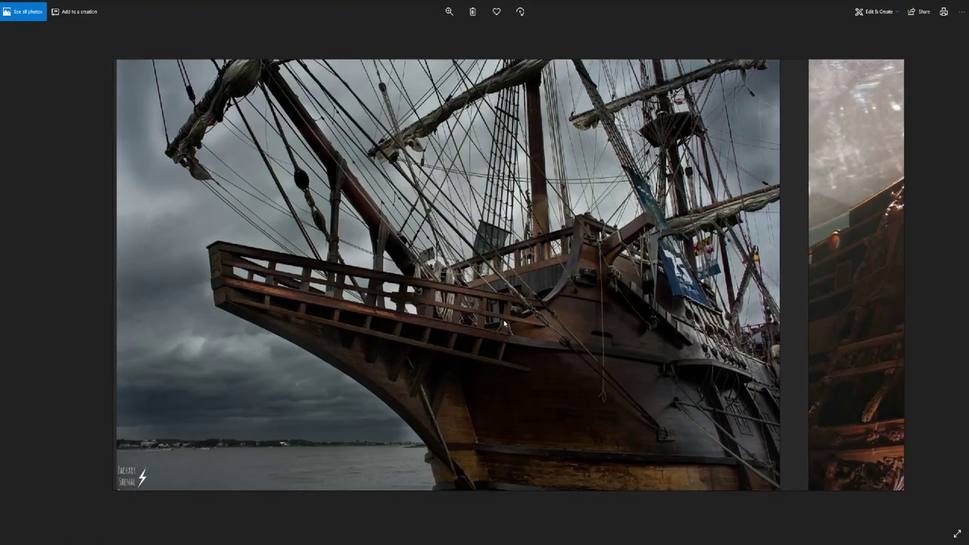
- Look over the dark wooden ship's bow and the neighbouring carved stern and galleon photos on the reference board
scroll(562, 324, "down", 2)
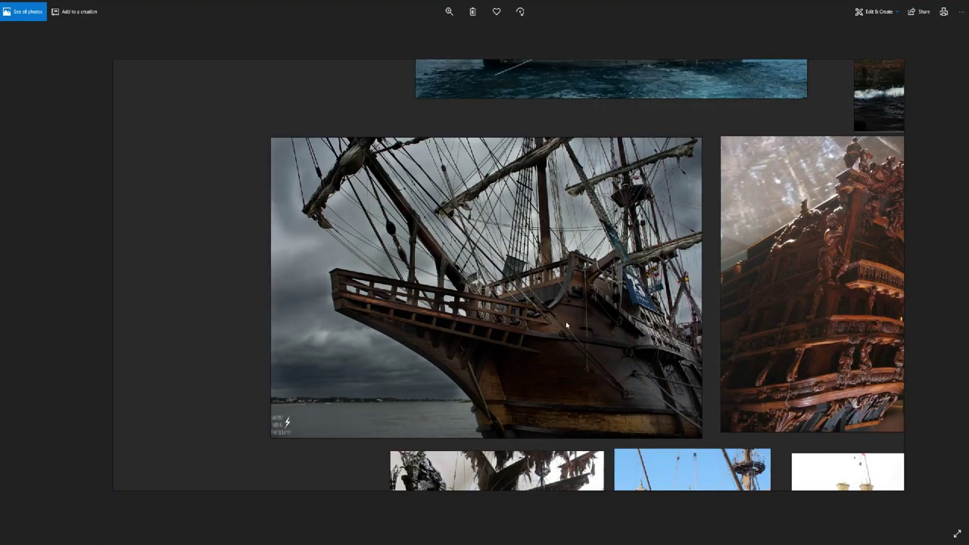
scroll(566, 326, "down", 1)
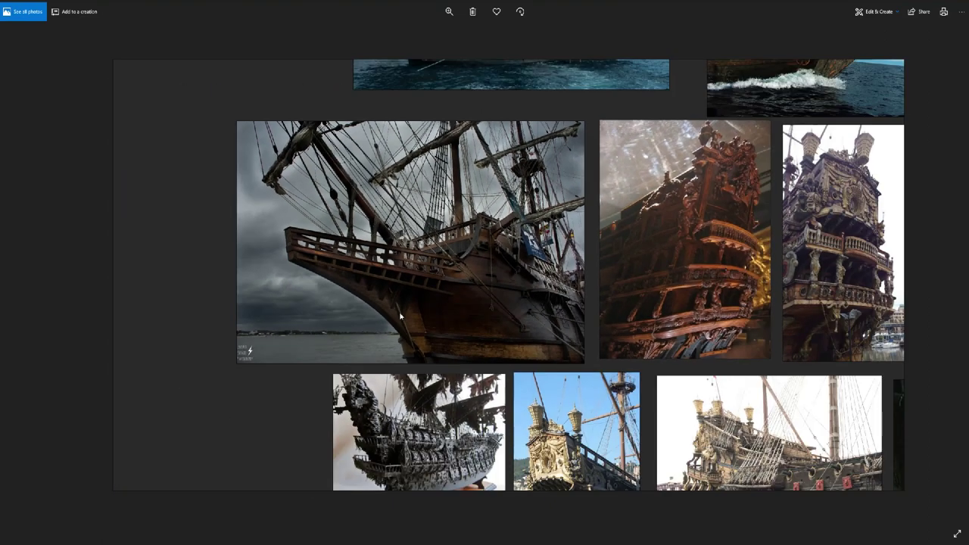
scroll(452, 314, "down", 2)
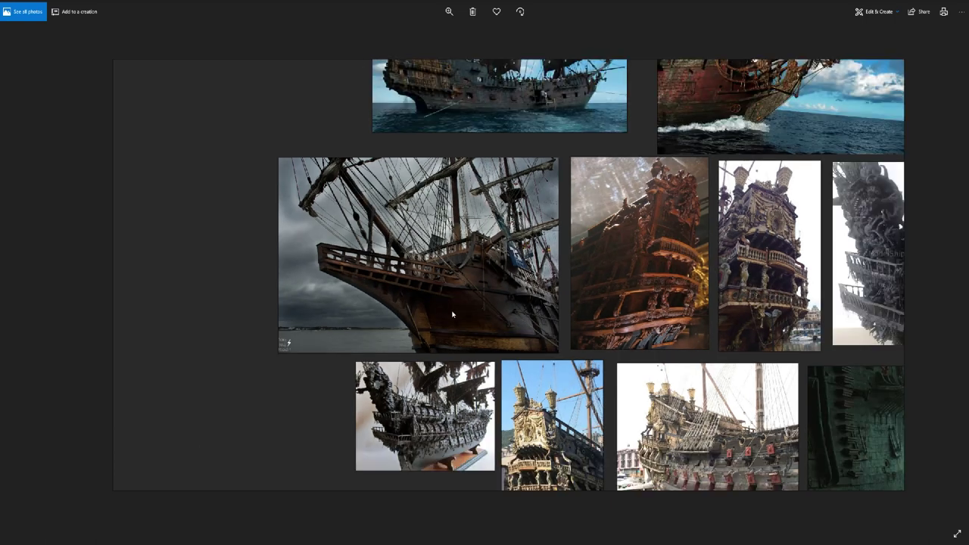
scroll(389, 265, "up", 2)
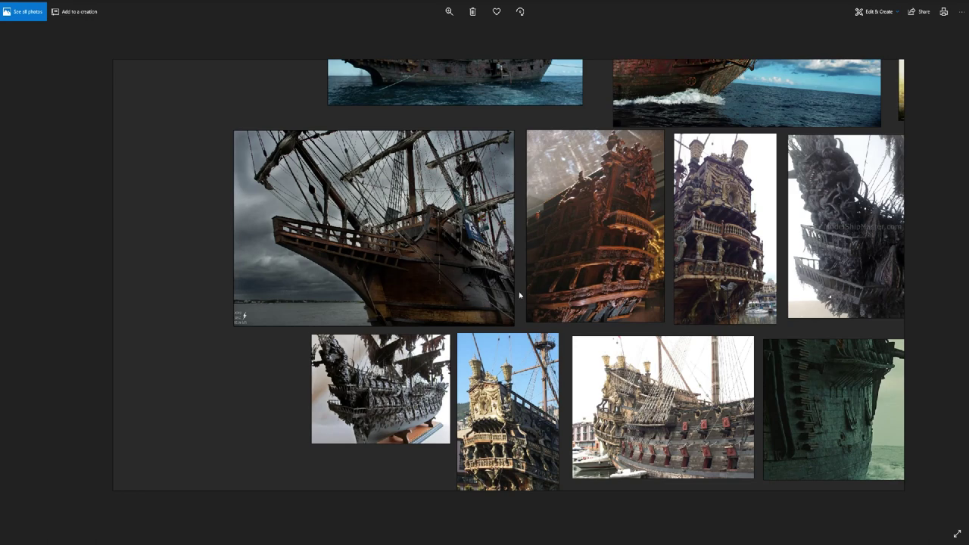
scroll(519, 295, "down", 2)
left_click_drag(498, 283, 458, 267)
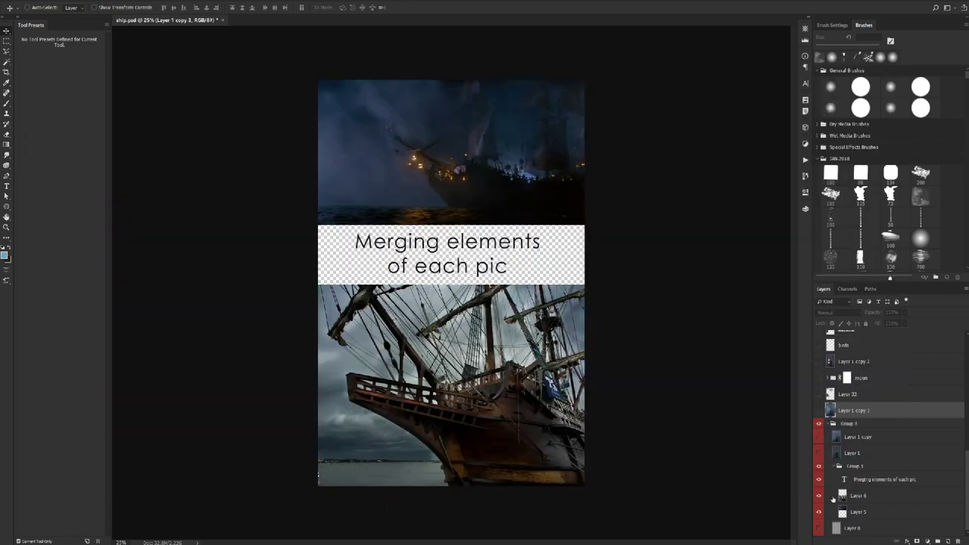
- Return to the painting in Photoshop, show Layer 1 copy 3, Layer 32 and Layer 1 copy 2, and briefly preview the moon group
scroll(839, 422, "up", 2)
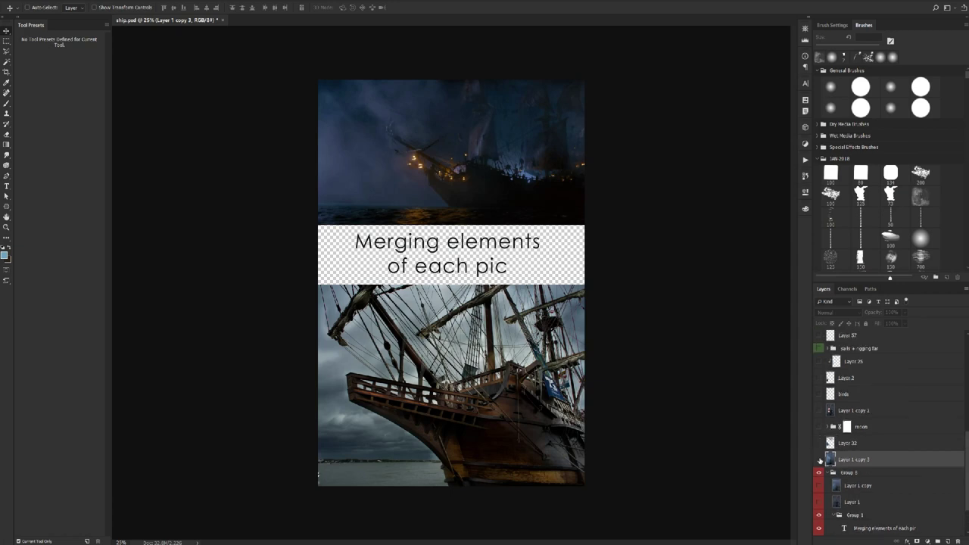
left_click(818, 460)
left_click(819, 460)
left_click(819, 459)
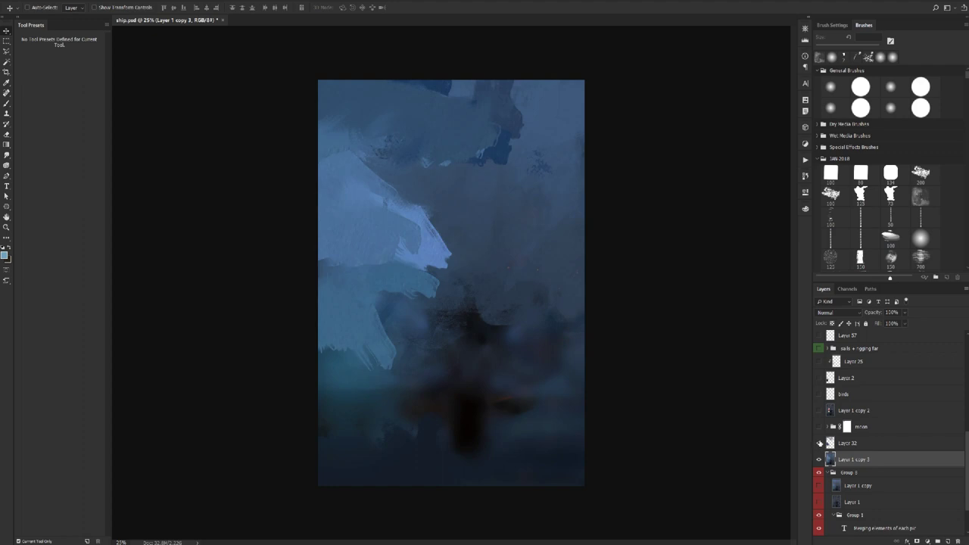
left_click(819, 443)
left_click(818, 427)
left_click(817, 428)
left_click(818, 410)
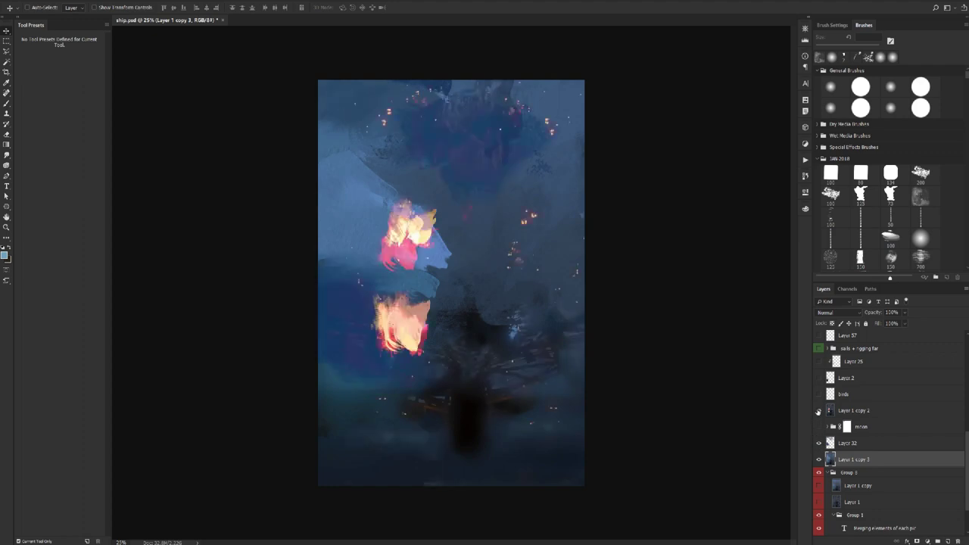
- Select Layer 1 copy 2 and compare the painting without it, then hide Layer 32 and Layer 1 copy 3 to reveal the source pictures
left_click(828, 411)
left_click(819, 411)
left_click(818, 411)
left_click(818, 410)
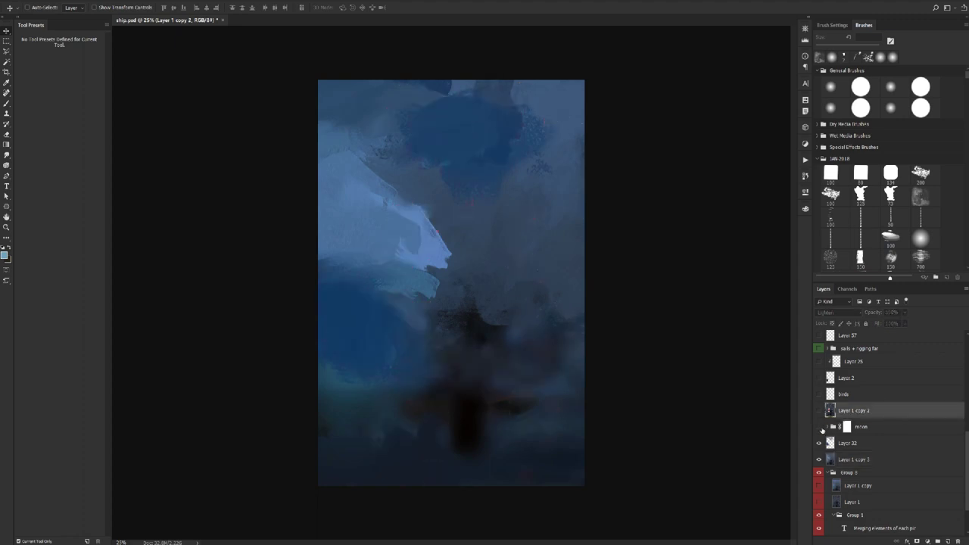
left_click(819, 443)
left_click(819, 459)
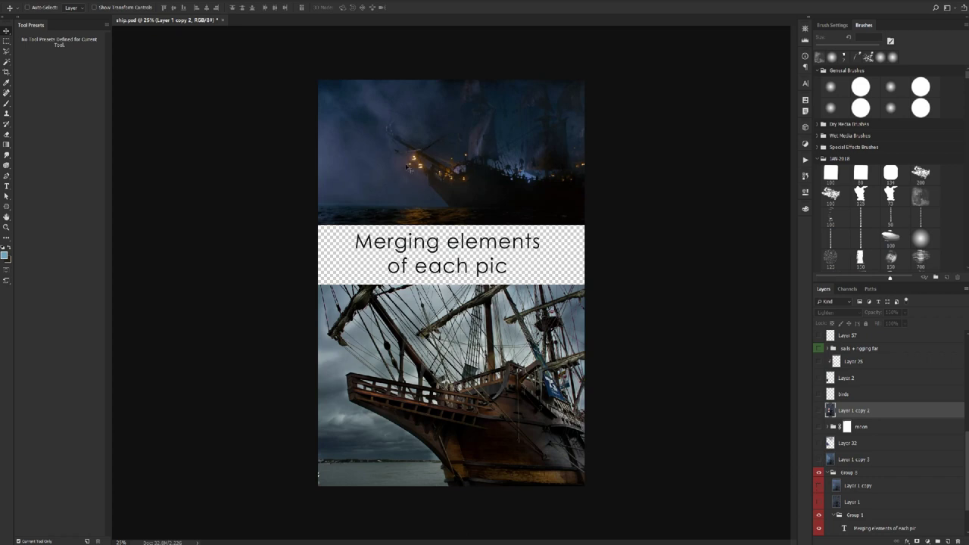
- Show Layer 1 copy 3, Layer 32, the moon group and Layer 1 copy 2 over the source pictures again
left_click(818, 459)
left_click(818, 443)
left_click(819, 426)
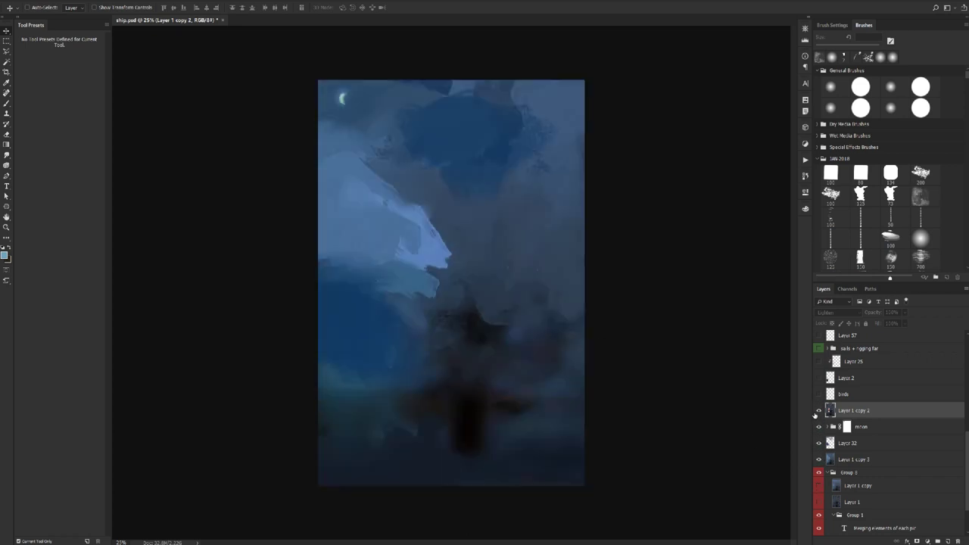
left_click(818, 411)
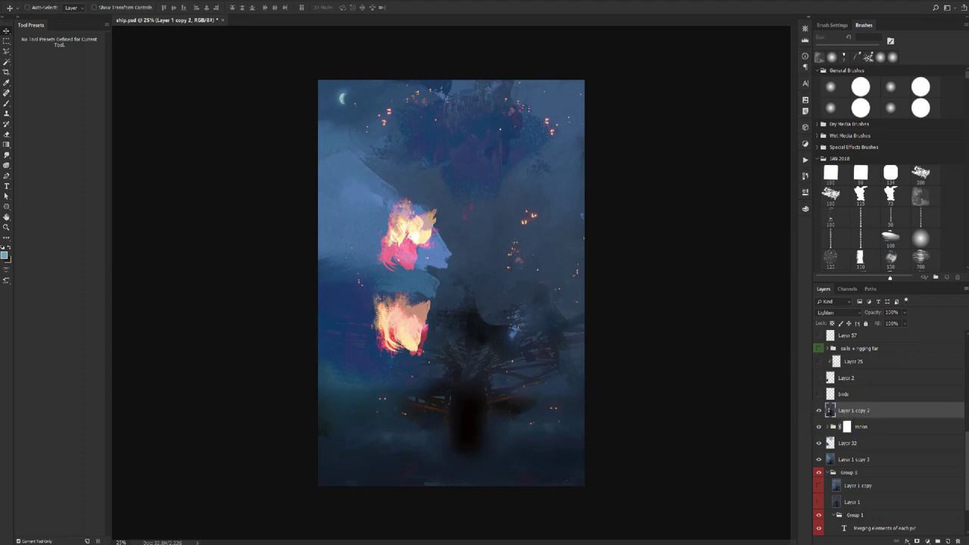
- Switch to the reference board and look over the photographic ship references and the whole board layout
left_click(101, 521)
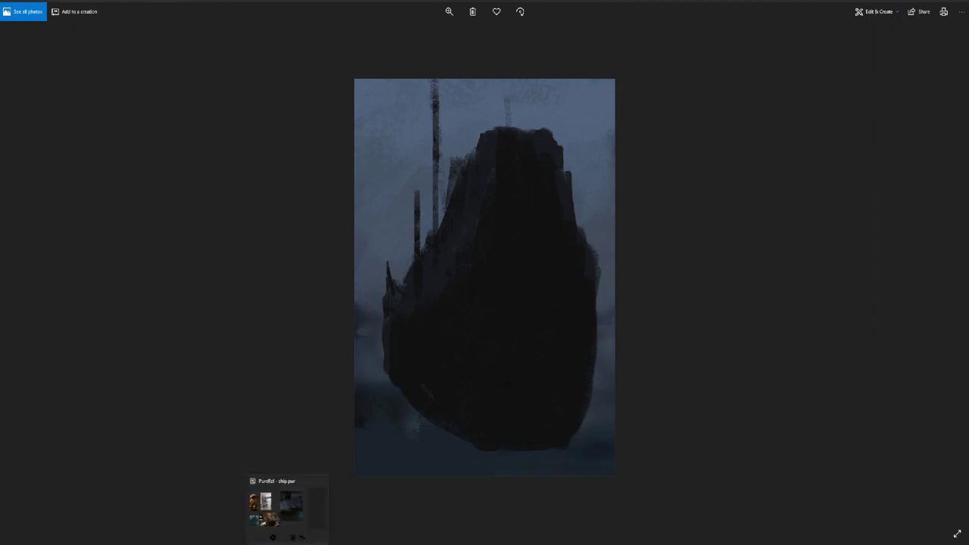
left_click(282, 511)
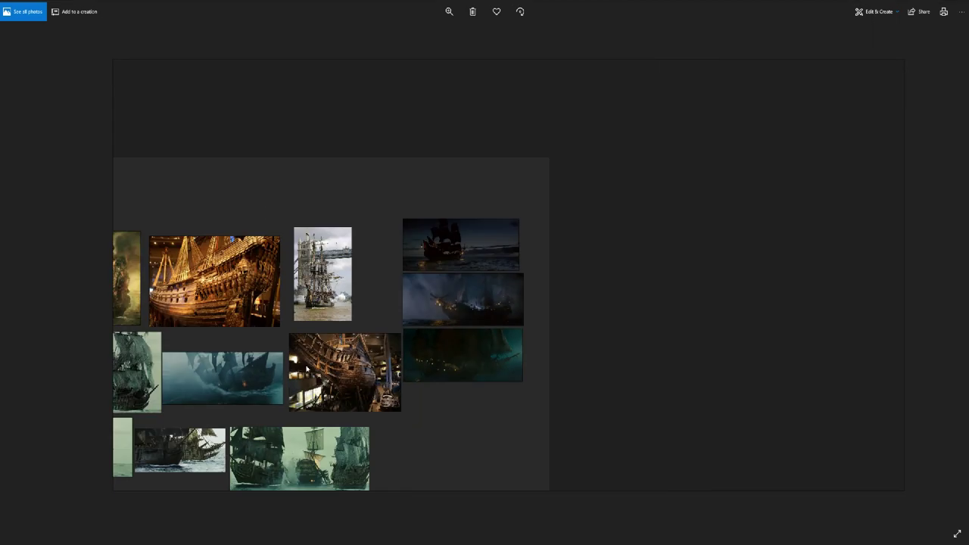
scroll(392, 382, "down", 3)
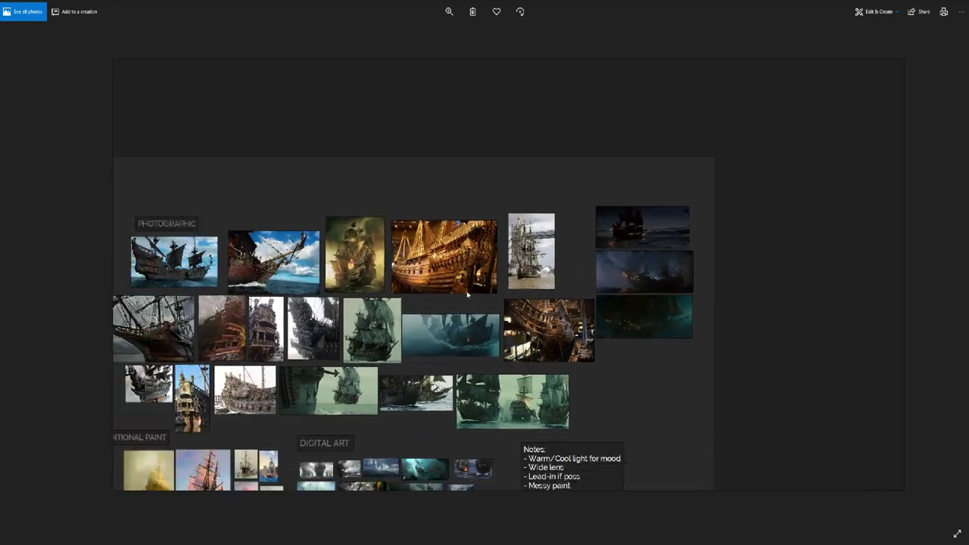
scroll(409, 300, "up", 4)
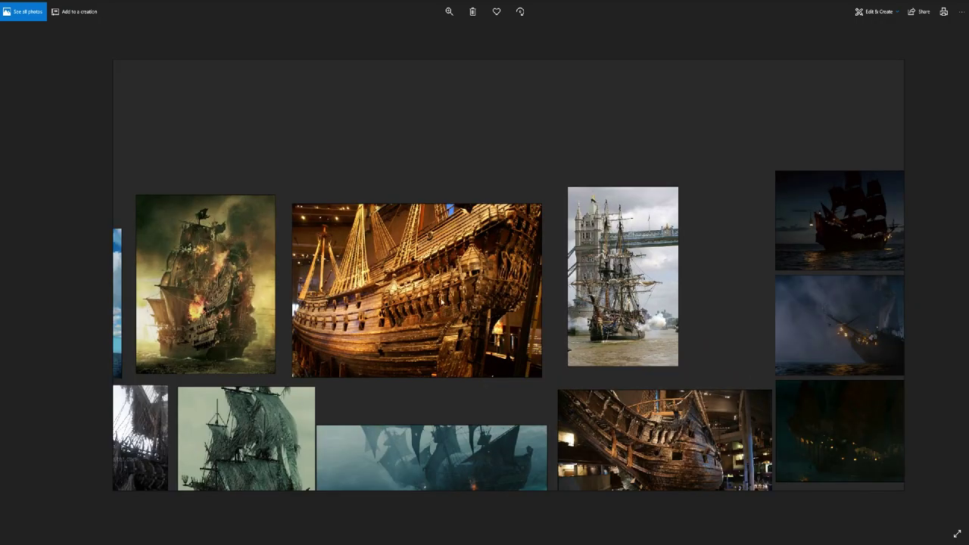
scroll(417, 310, "down", 4)
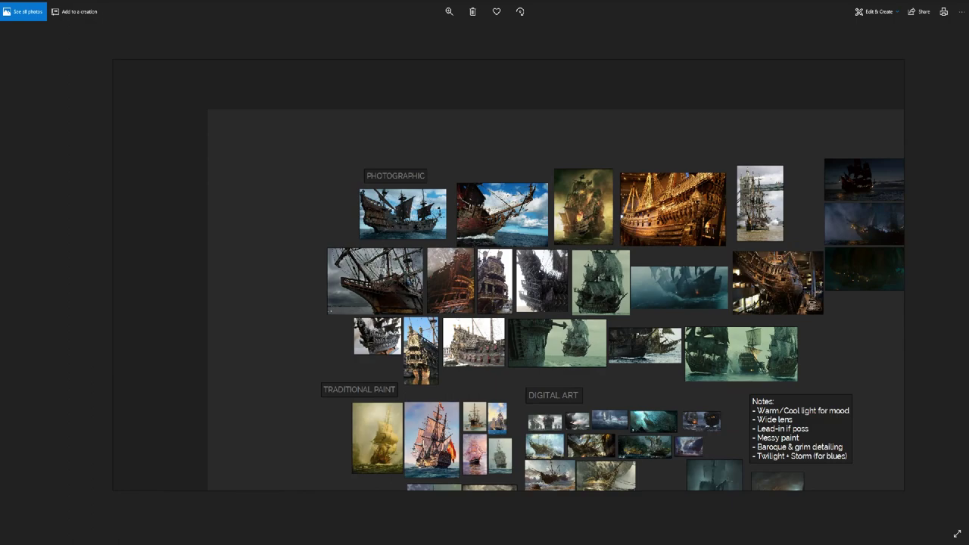
- Examine the ship paintings in the digital art section of the reference board up close
left_click_drag(668, 532, 558, 391)
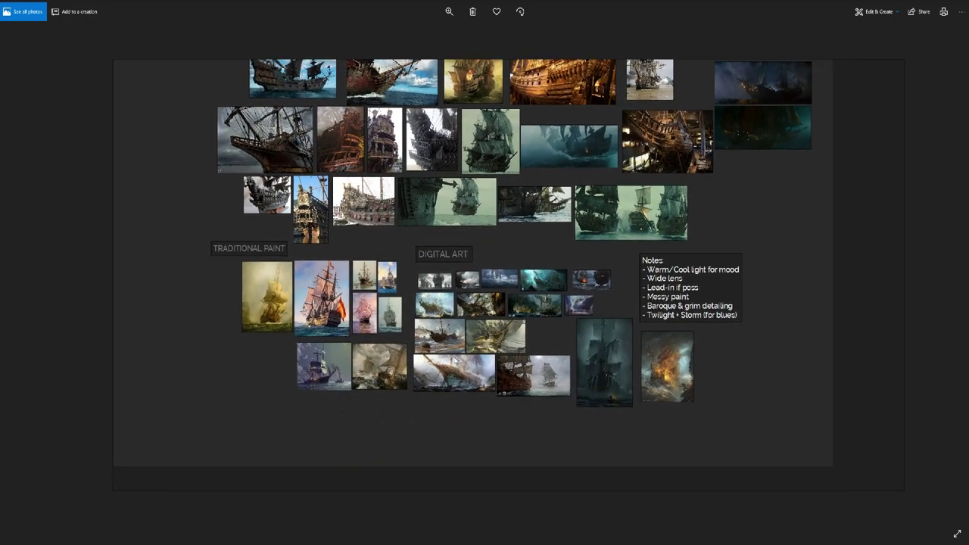
scroll(557, 390, "up", 5)
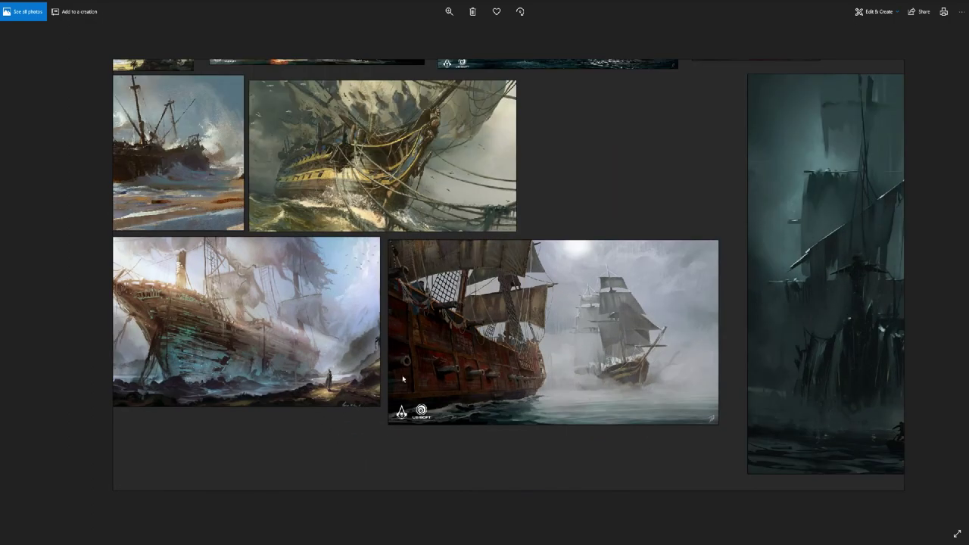
left_click_drag(296, 178, 499, 179)
scroll(485, 181, "down", 1)
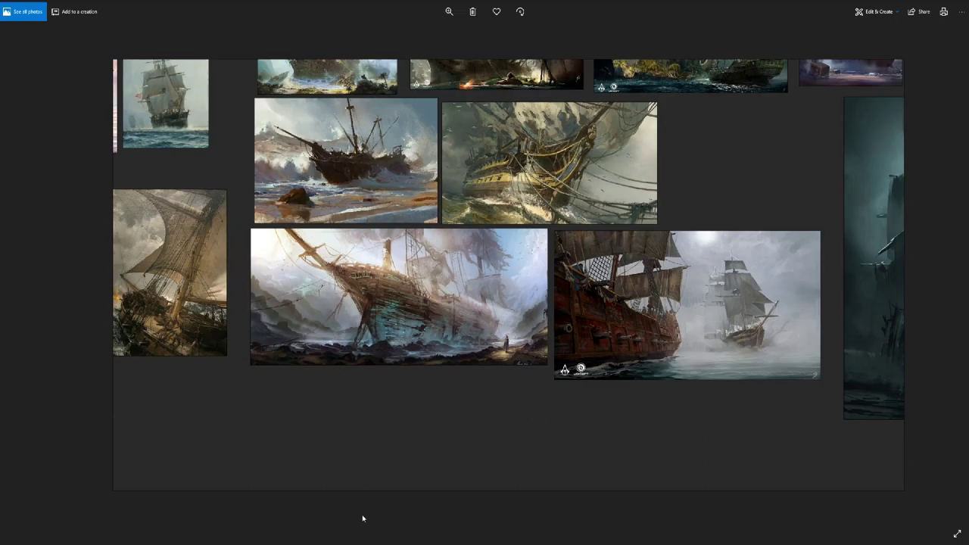
- Step through the progress images in Photos from the dark hull block-in to the 3D perspective test
key("Right")
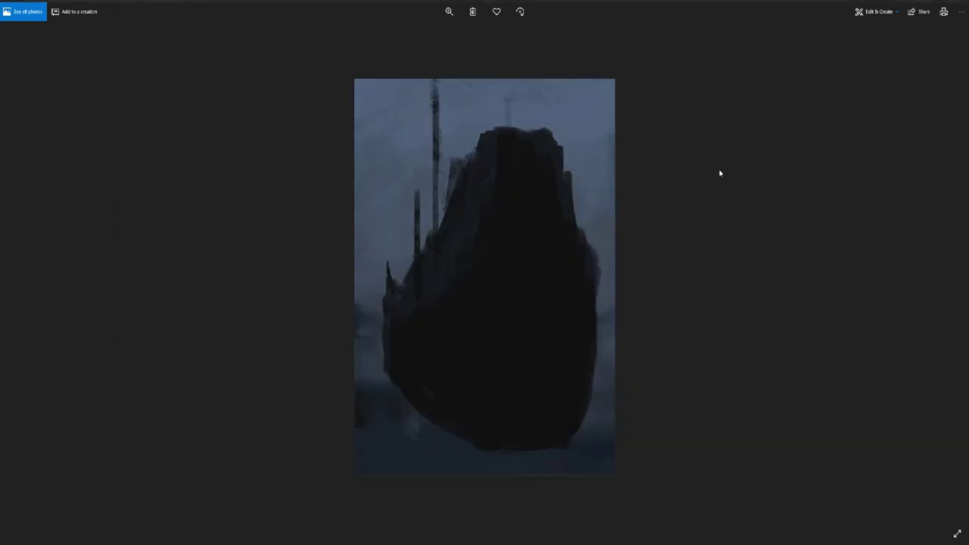
key("Right")
key("Right")
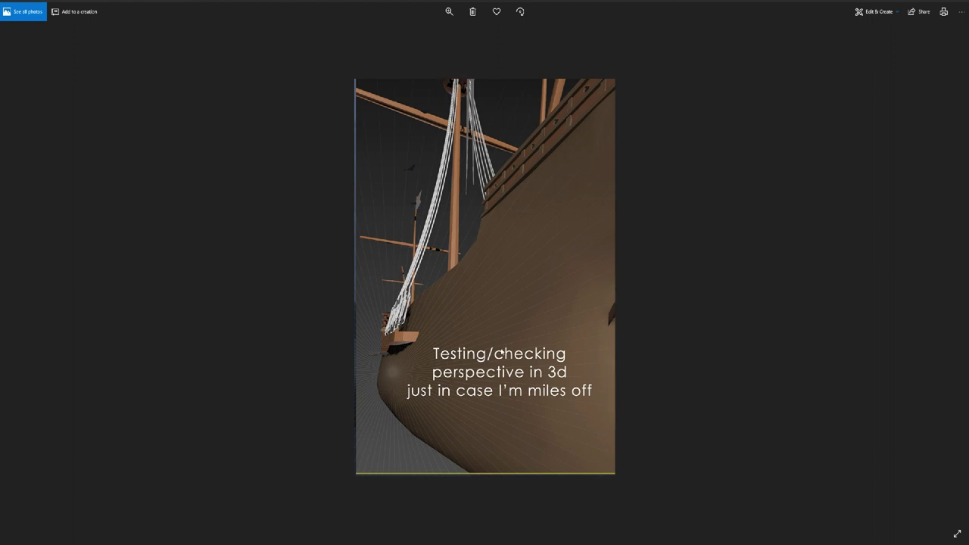
key("Right")
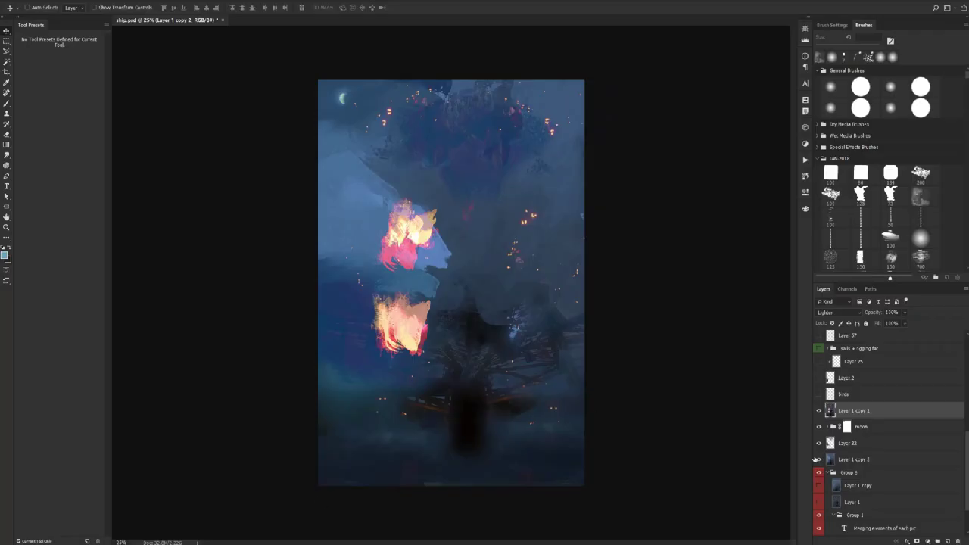
- Compare the painting with and without Layer 1 copy 2, and set that layer's blend mode to Normal
left_click(818, 410)
left_click(818, 411)
left_click(818, 411)
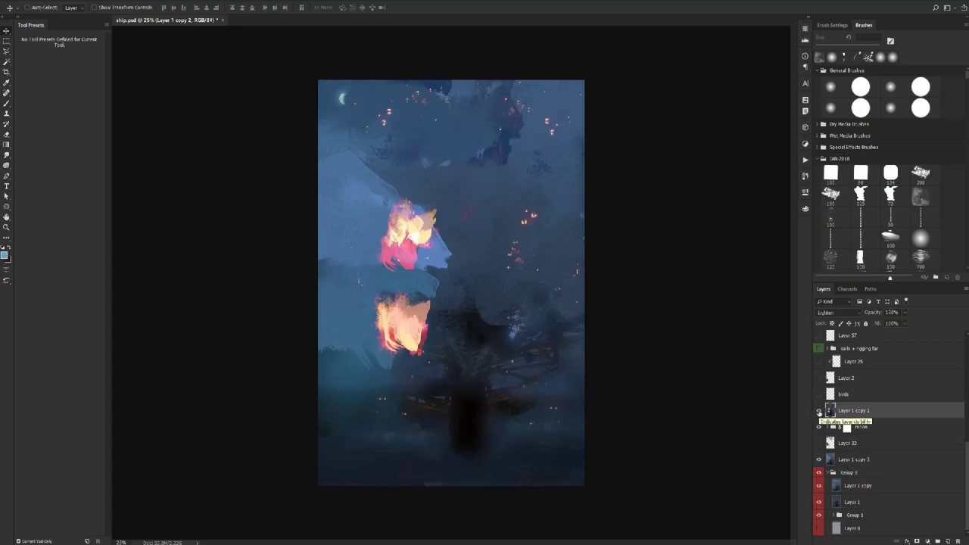
left_click(819, 412)
left_click(819, 411)
left_click(829, 313)
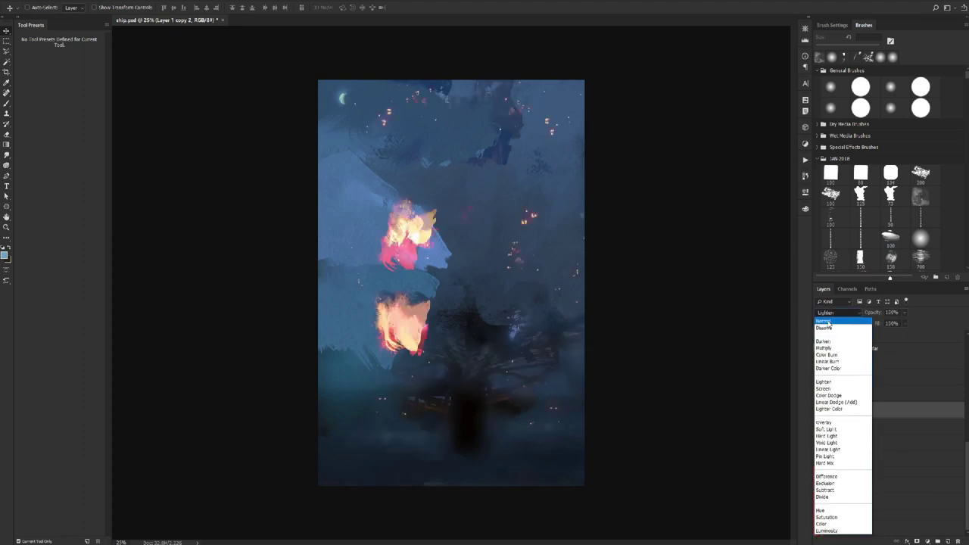
left_click(825, 321)
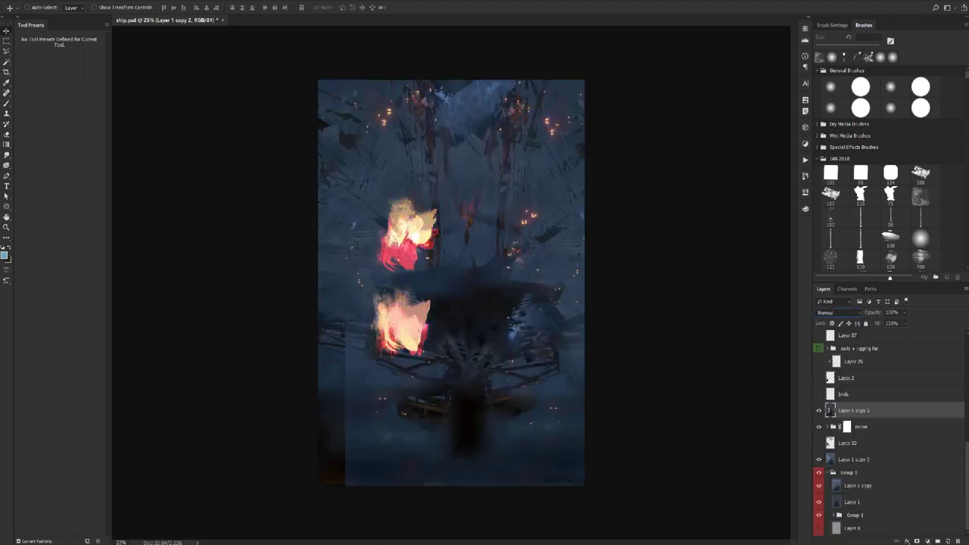
- Switch to Photos and browse the progress images to the mirrored dark ship image with small lights
key("alt+Tab")
left_click(316, 499)
mouse_move(312, 539)
left_click(96, 530)
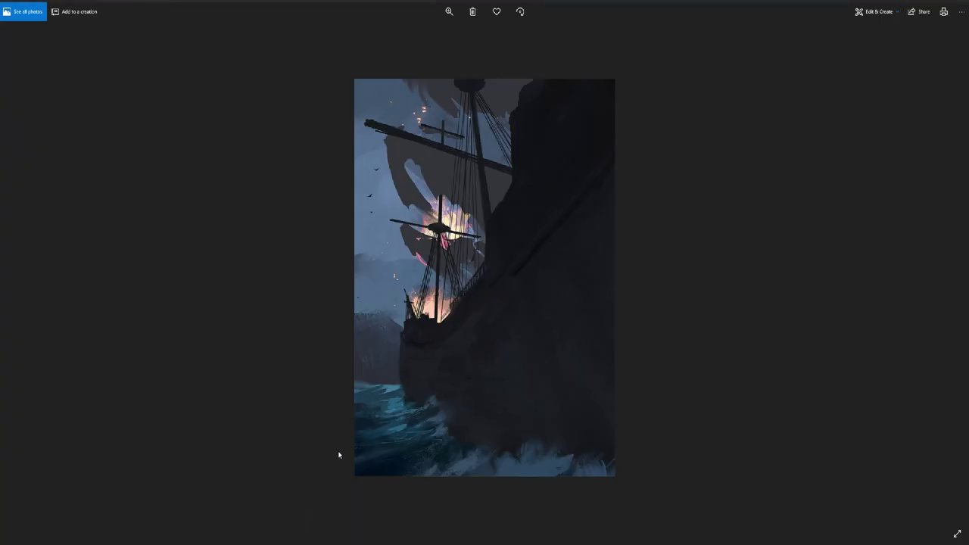
scroll(338, 455, "down", 3)
scroll(338, 455, "down", 2)
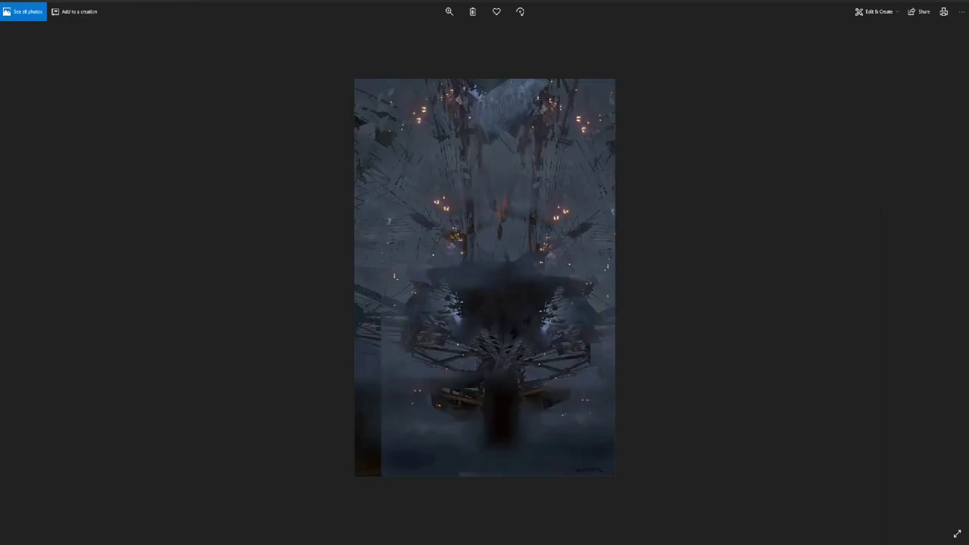
- Return to the painting in Photoshop, briefly hide Layer 1 copy 2, and set its blend mode to Lighten
key("alt+Tab")
left_click(819, 410)
left_click(818, 411)
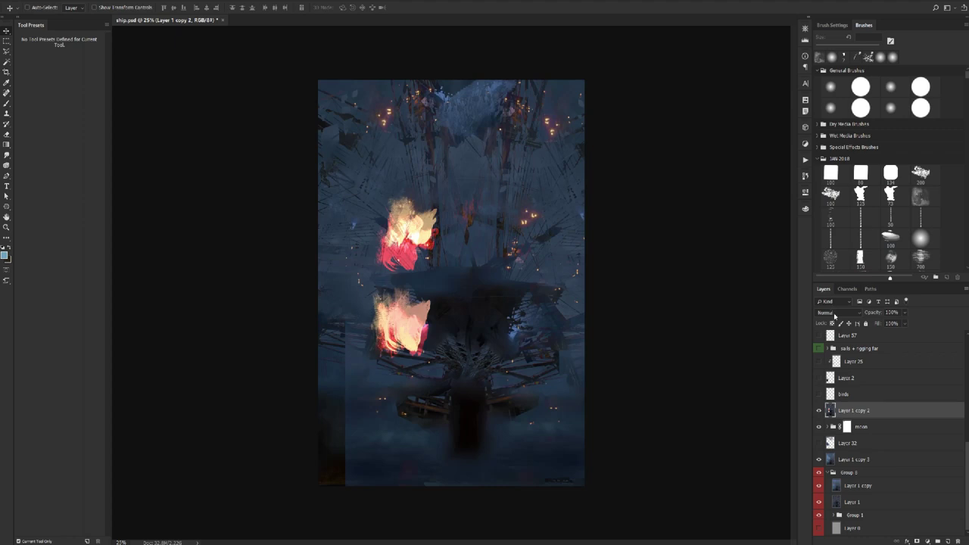
left_click(834, 314)
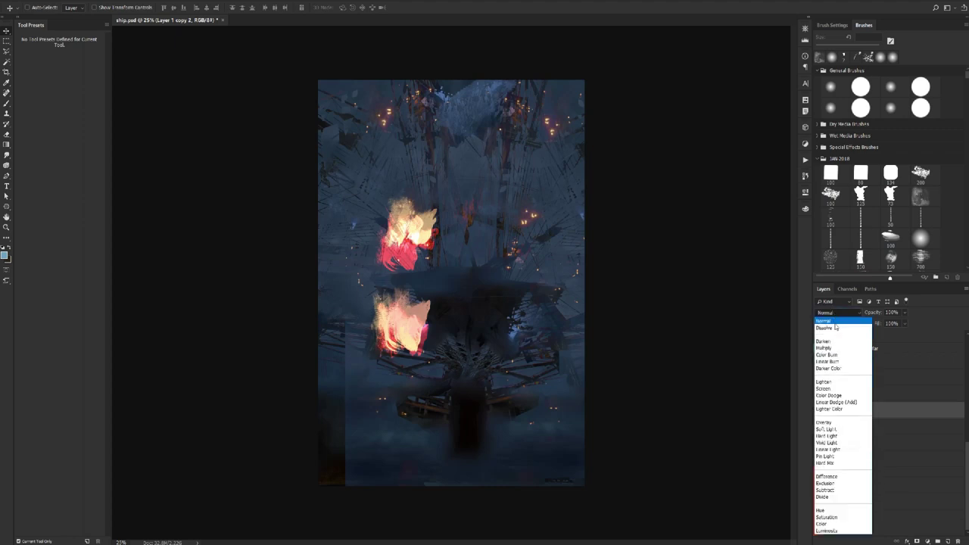
left_click(836, 382)
- Compare the painting with and without the fire and lights of Layer 1 copy 2 in Lighten mode
left_click(818, 410)
left_click(818, 410)
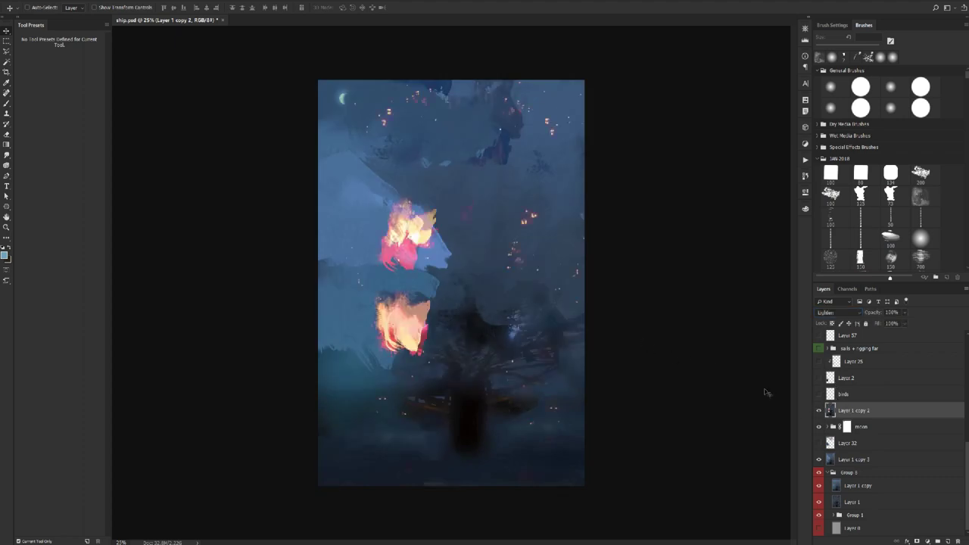
left_click(818, 410)
left_click(819, 411)
left_click(819, 410)
left_click(819, 410)
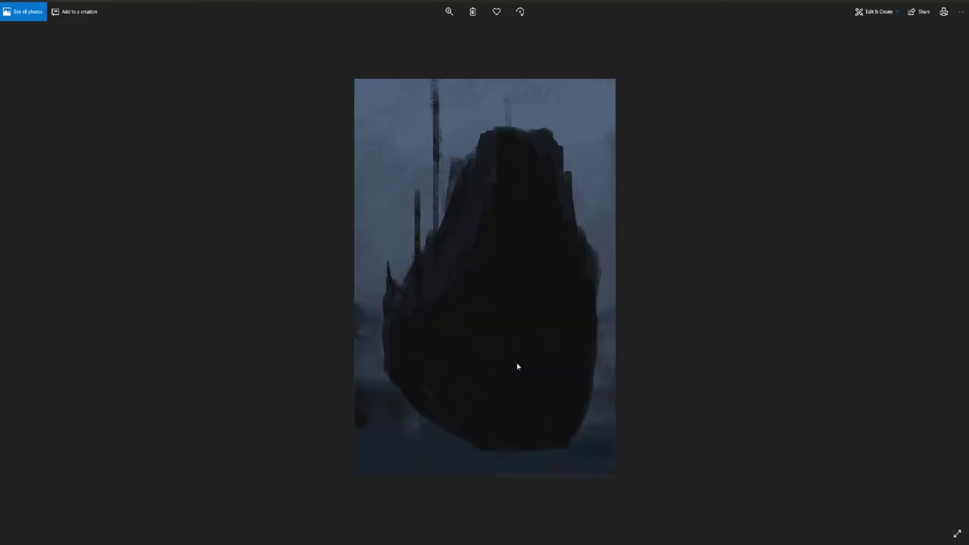
- Step through the progress images in Photos from the dark hull block-in, past the 3D perspective test, to the burning ship stages
key("Right")
key("Right")
key("Right")
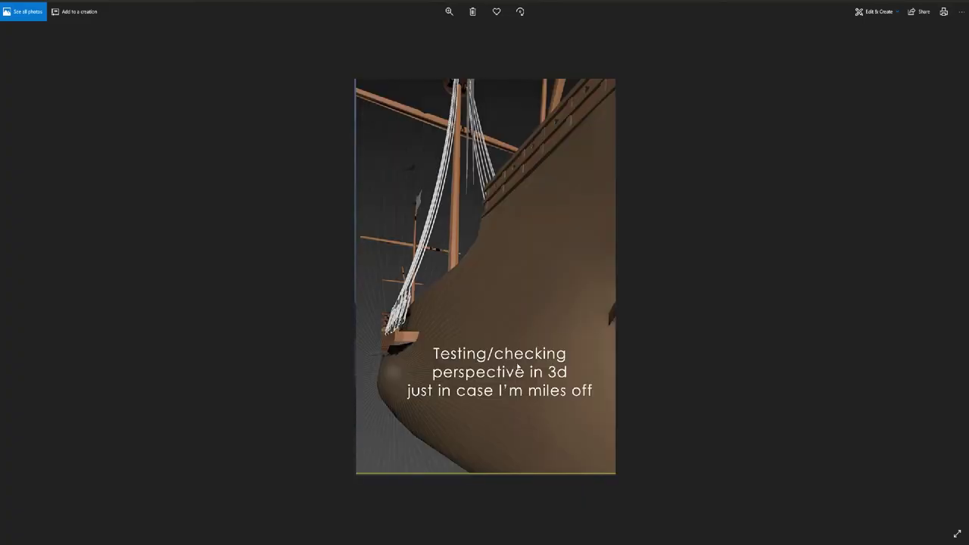
key("Right")
key("Right")
key("Right")
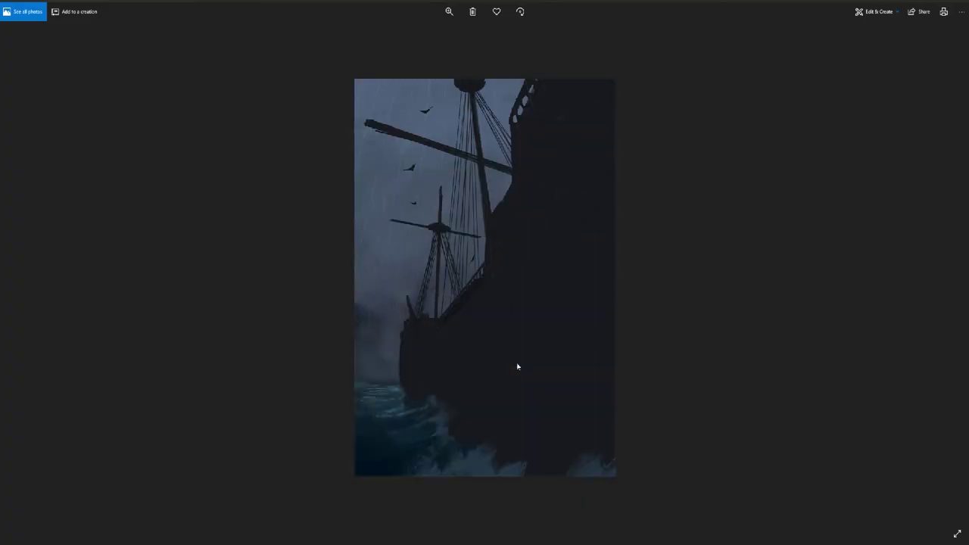
key("Right")
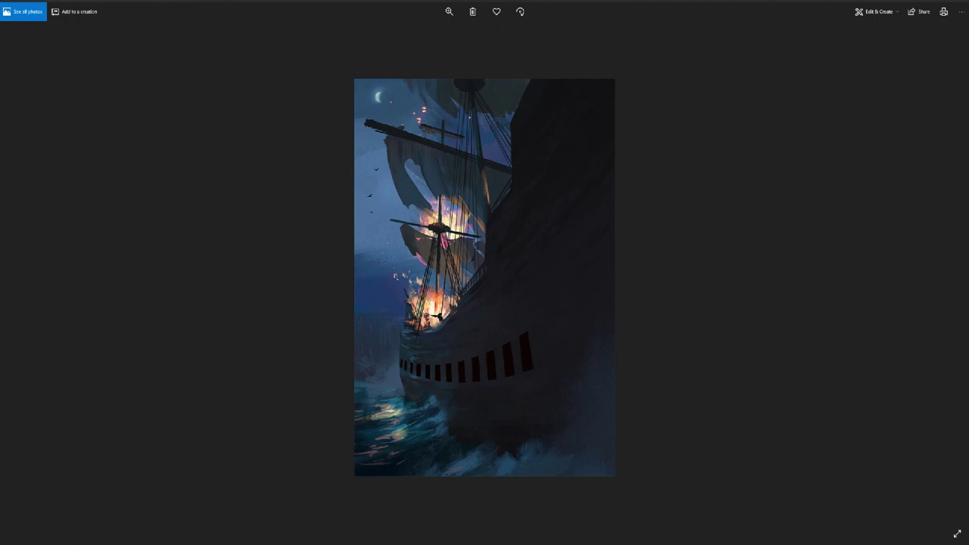
- Advance to the sailing ship painting reference board in Photos and examine the beached wreck and yellow-striped warship up close
key("Right")
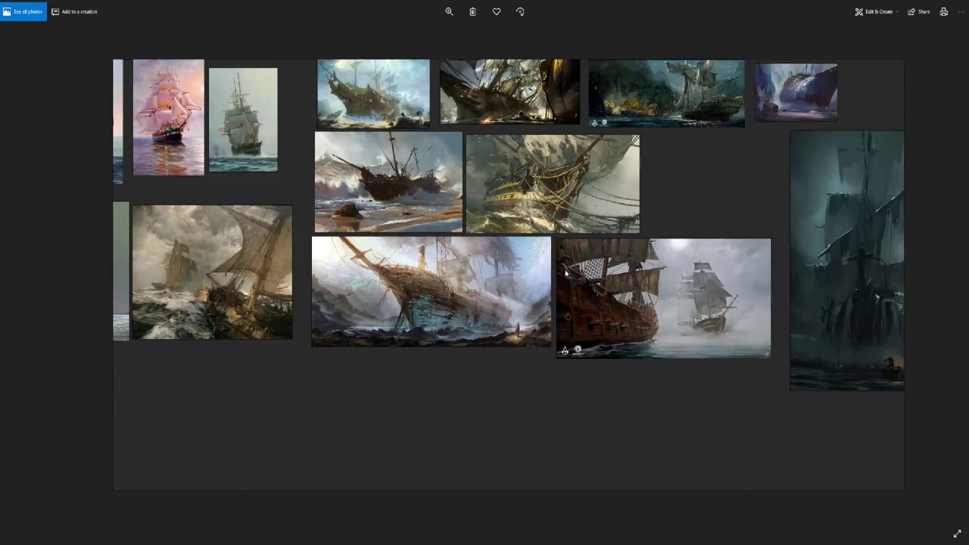
scroll(523, 224, "up", 3)
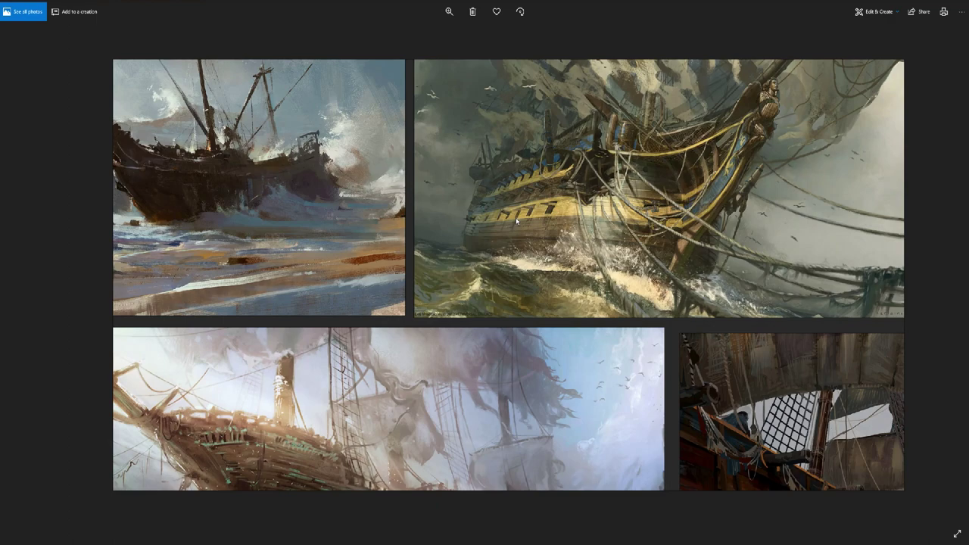
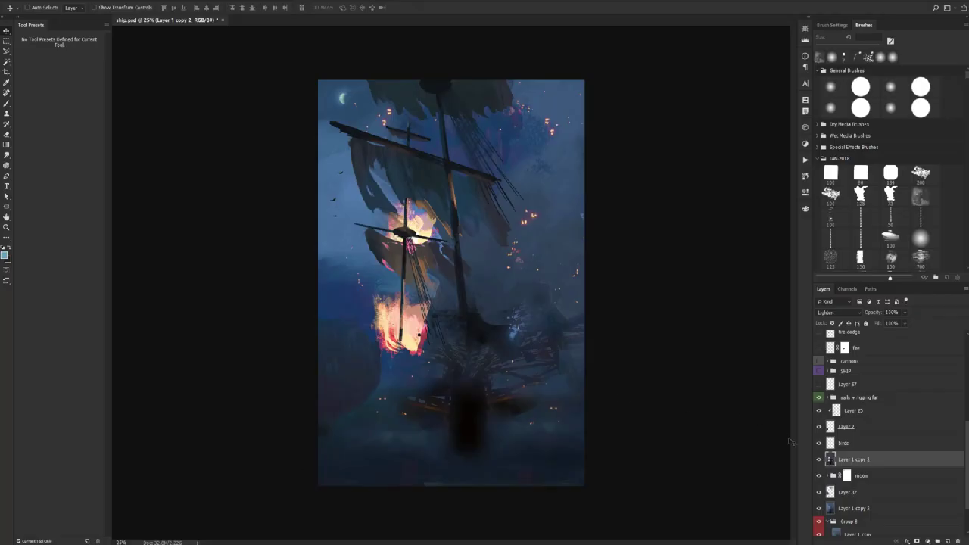
- In Photoshop's cannons group, view Layer 37's flat black squares, hide them, and show the warped gun ports of Layer 37 copy
scroll(831, 424, "up", 3)
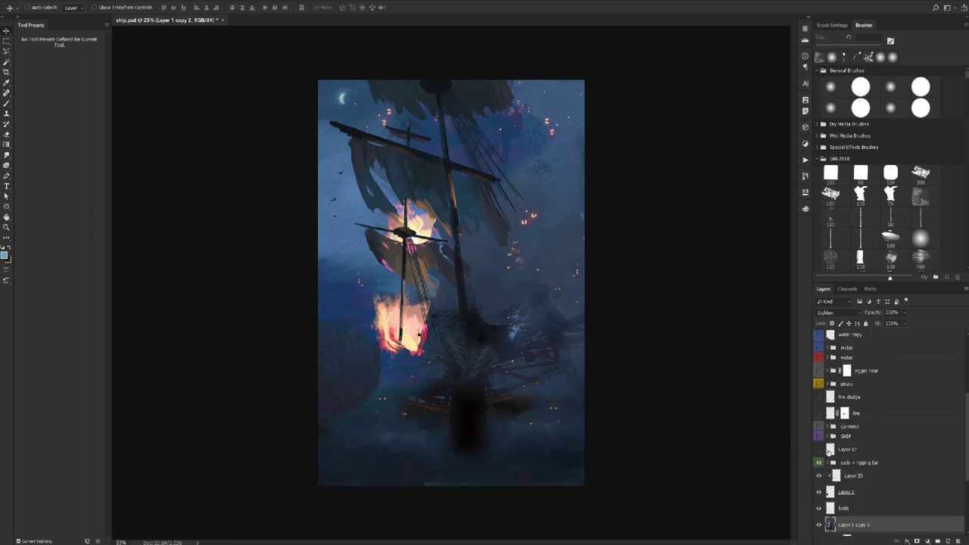
left_click(819, 428)
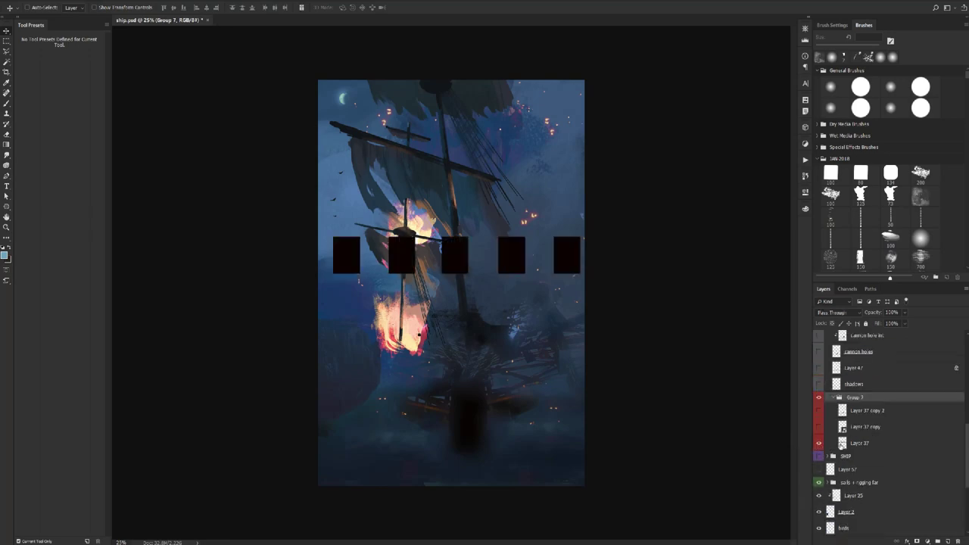
left_click_drag(522, 300, 606, 291)
left_click(817, 445)
left_click(819, 428)
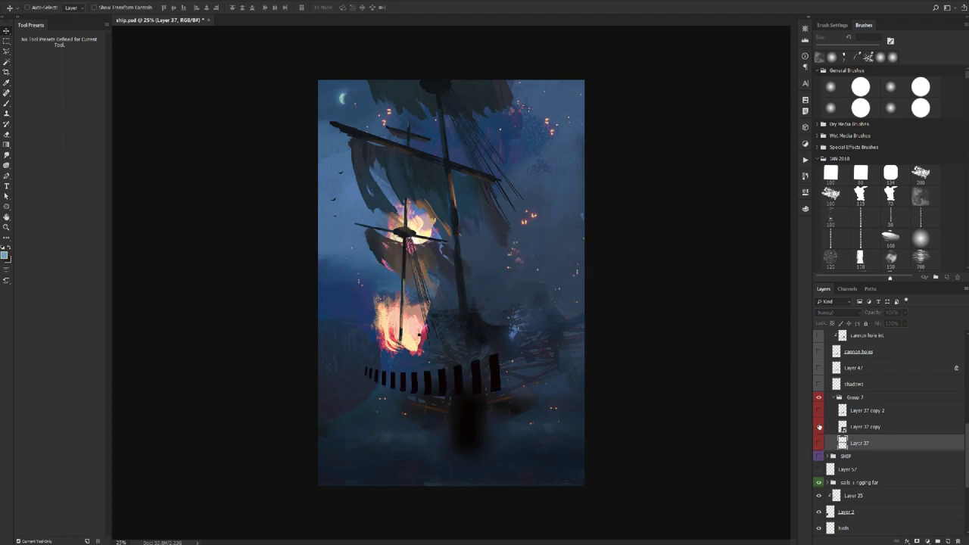
left_click(853, 429)
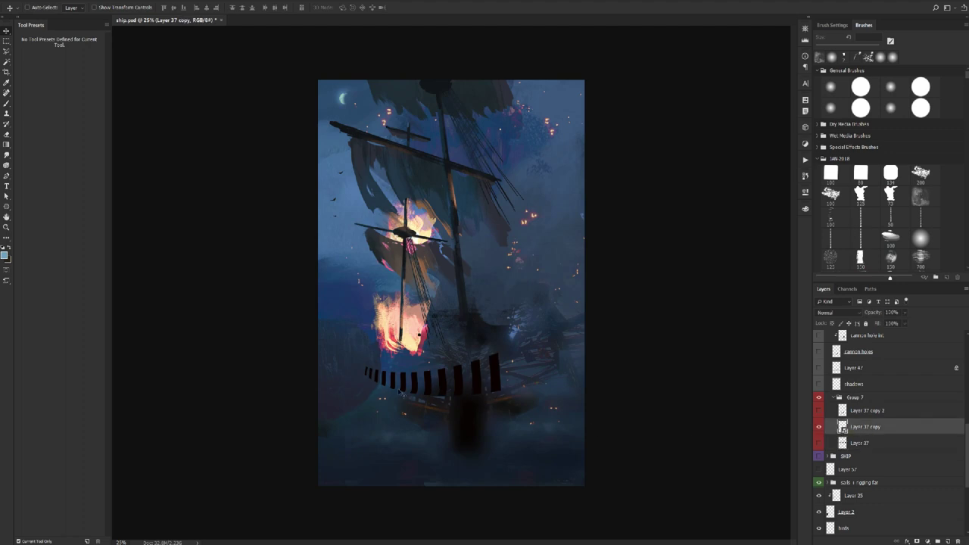
- Compare the gun port row on Layer 37 copy with the version on Layer 37 copy 2
left_click(818, 427)
left_click(817, 411)
left_click(818, 427)
left_click(818, 427)
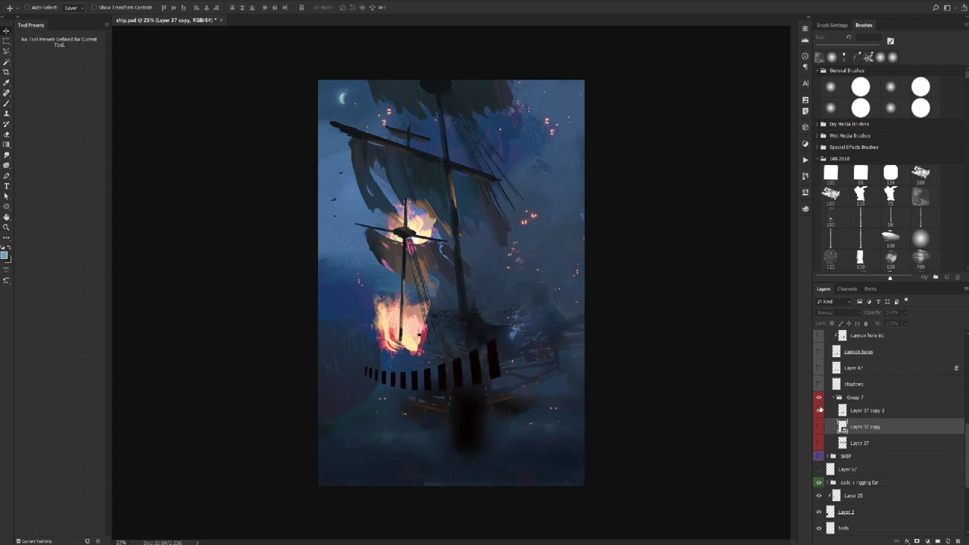
- Collapse and hide Group 7, and show the shadows layer along with the hull, cannons, fire and pirate layers
left_click(831, 397)
left_click(818, 397)
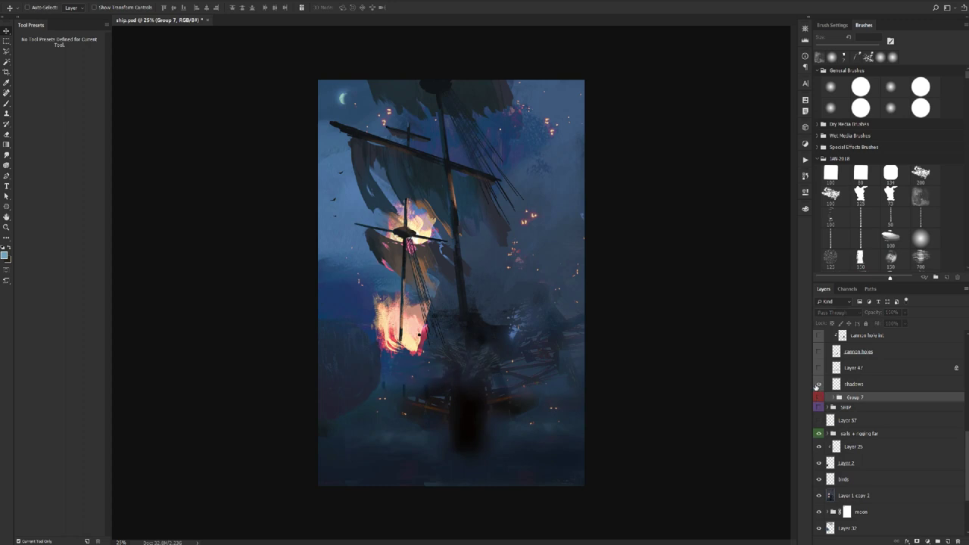
left_click(819, 397)
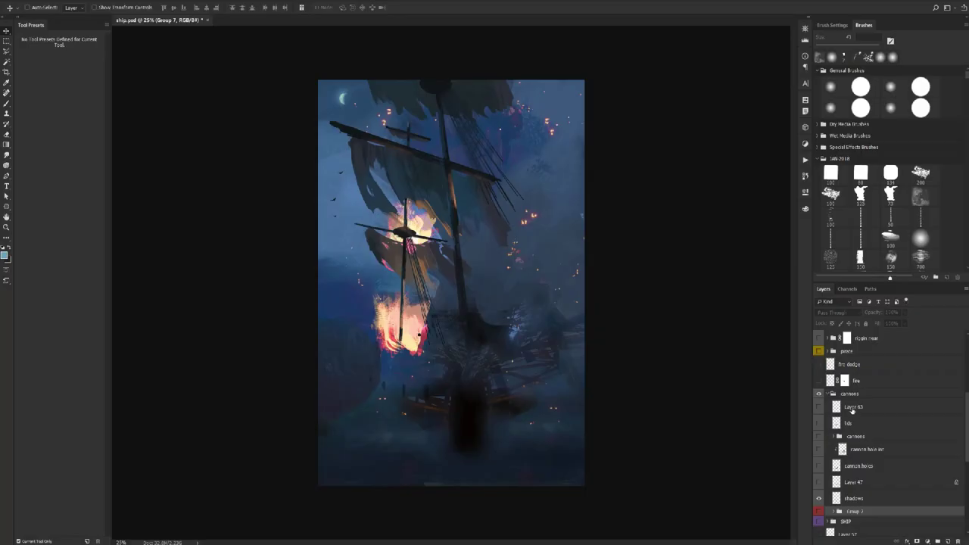
left_click(849, 394)
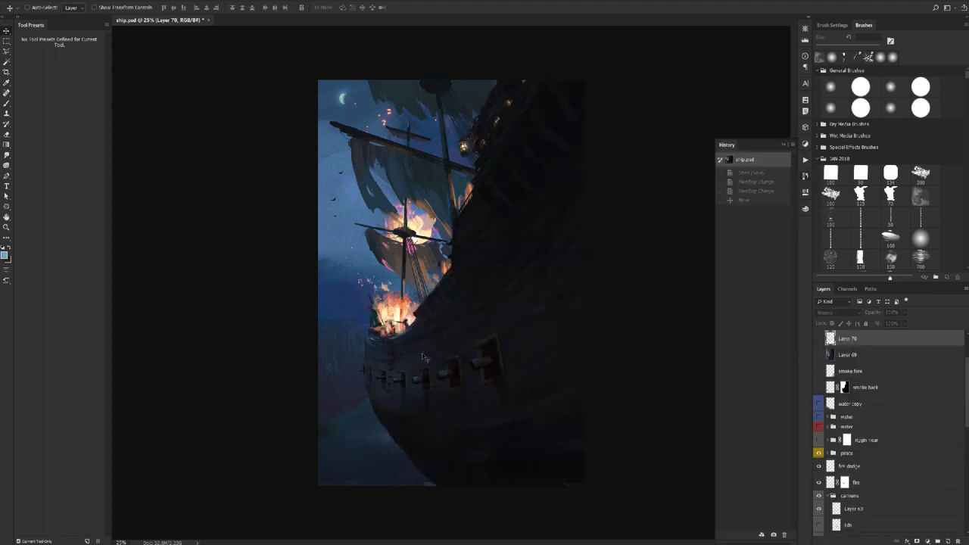
- Expand the pirate group and hide the figure's layers above Layer 66 to reveal the burning deck behind him
key("z")
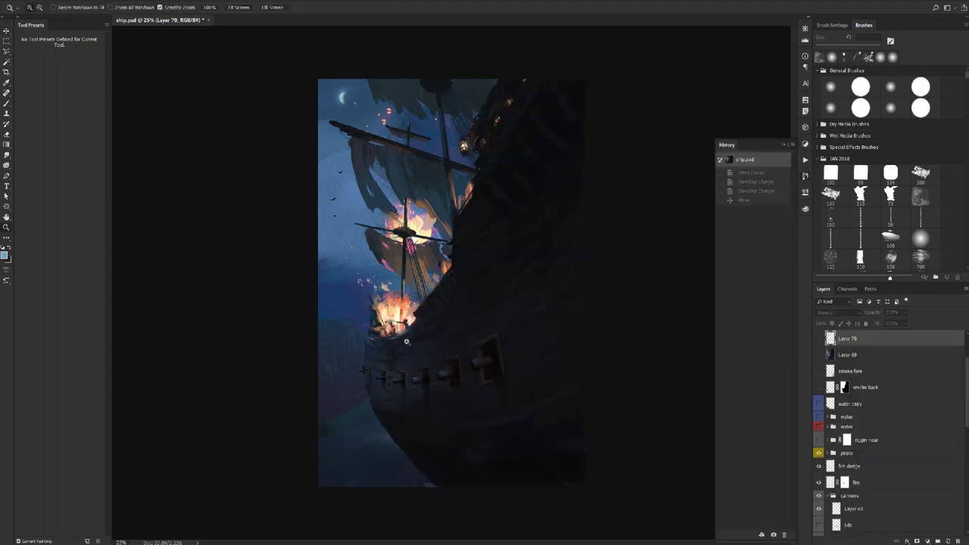
left_click(409, 345)
left_click(409, 344)
left_click(374, 327)
left_click(367, 296)
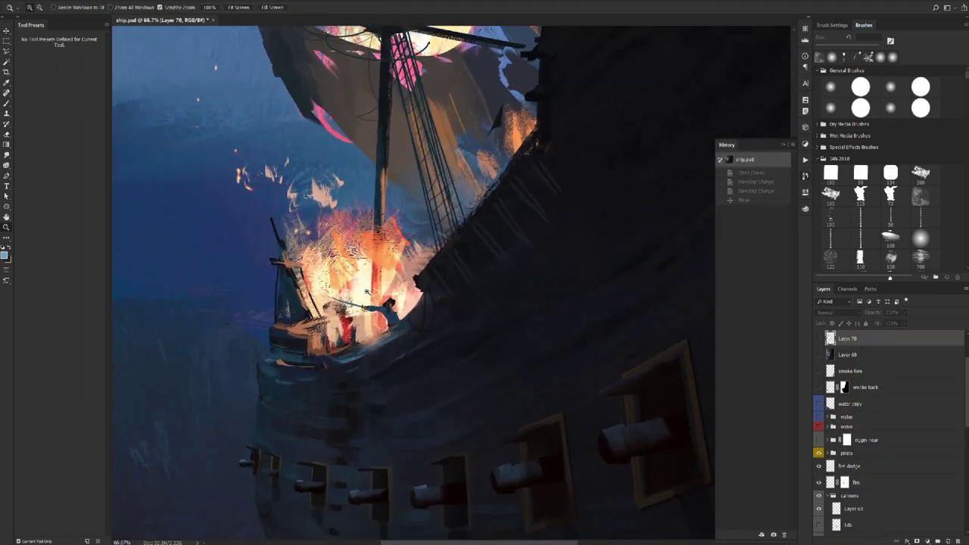
key("v")
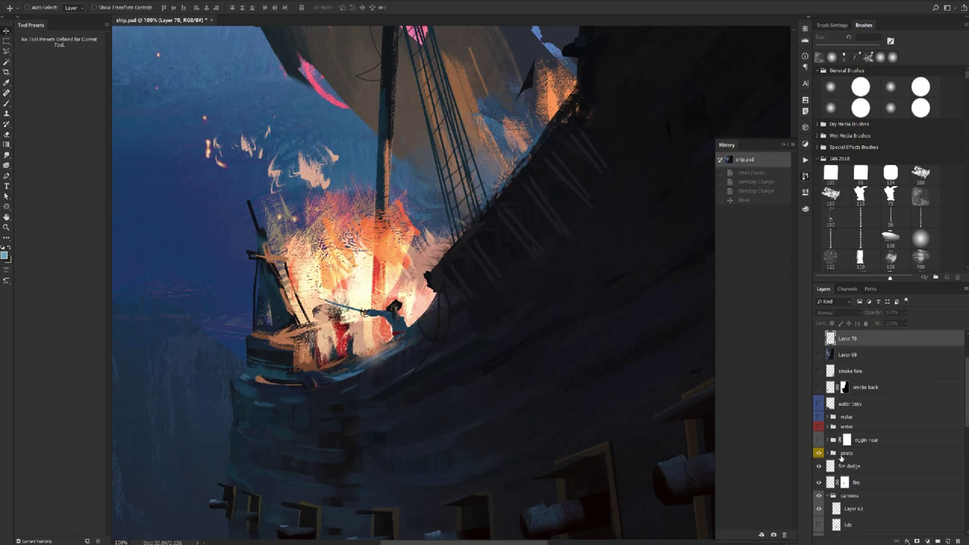
scroll(834, 439, "down", 2)
left_click(833, 388)
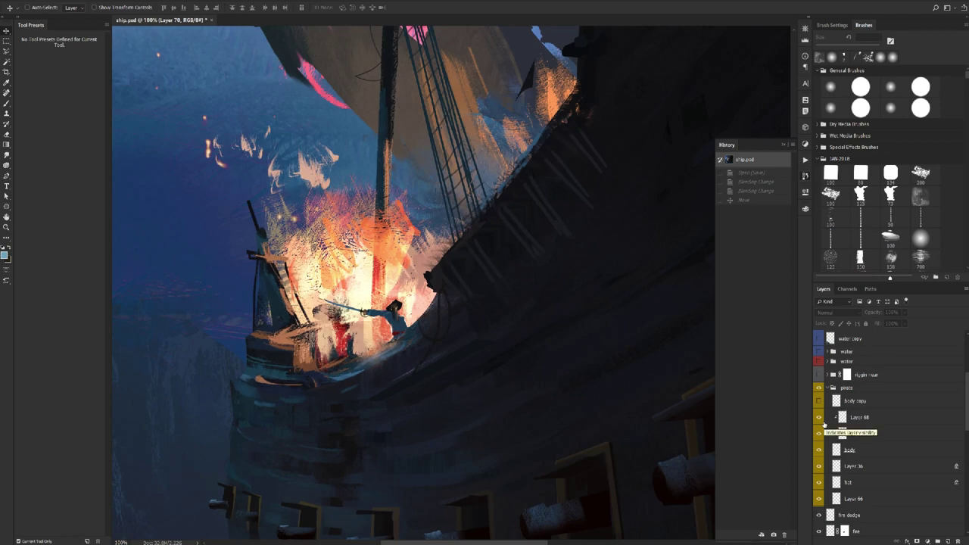
left_click_drag(819, 417, 819, 499)
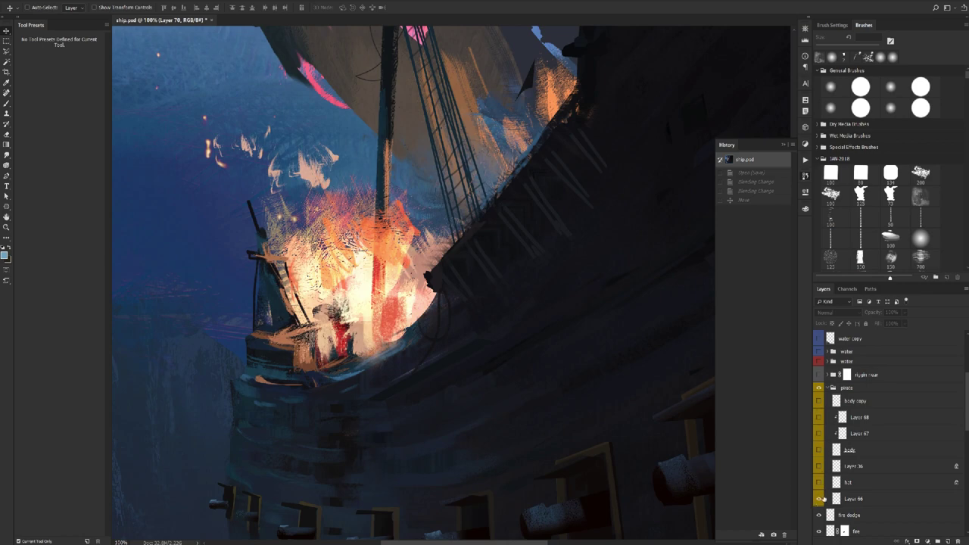
- Show the hat, Layer 36 and body layers to rebuild the pirate's dark silhouette
left_click(819, 483)
left_click(819, 467)
left_click(818, 450)
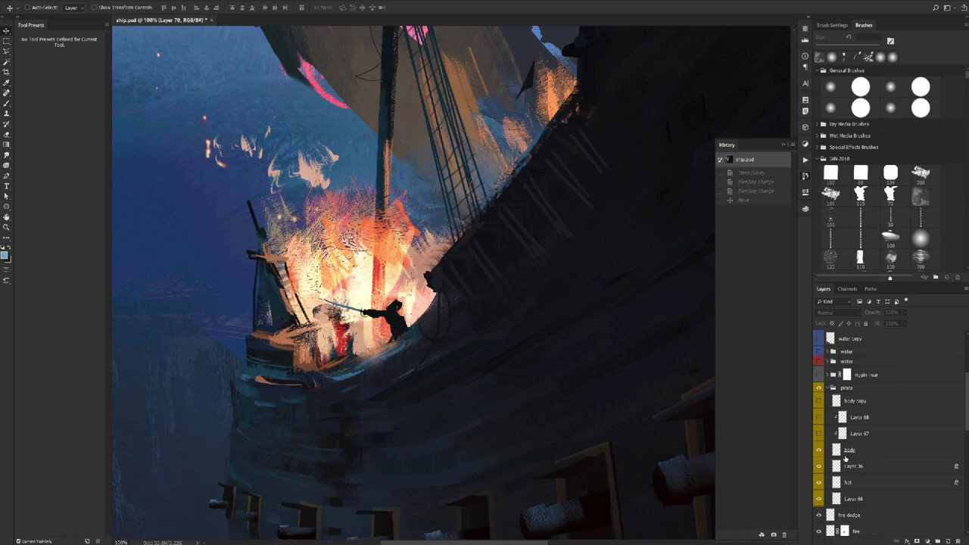
- Compare the pirate figure with and without the clipped colours of Layer 67, close up and from further out, leaving the layer shown
left_click(845, 436)
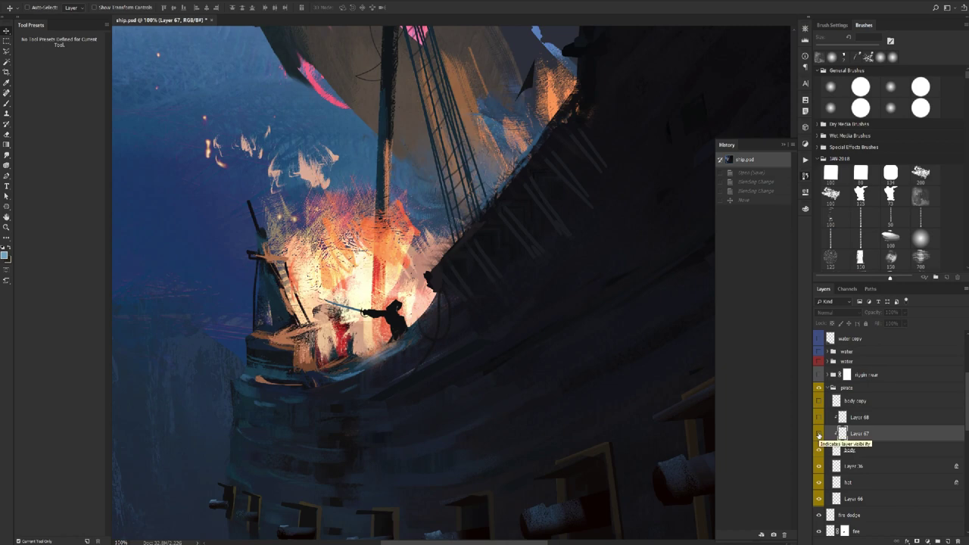
left_click(818, 433)
left_click(818, 435)
left_click(818, 434)
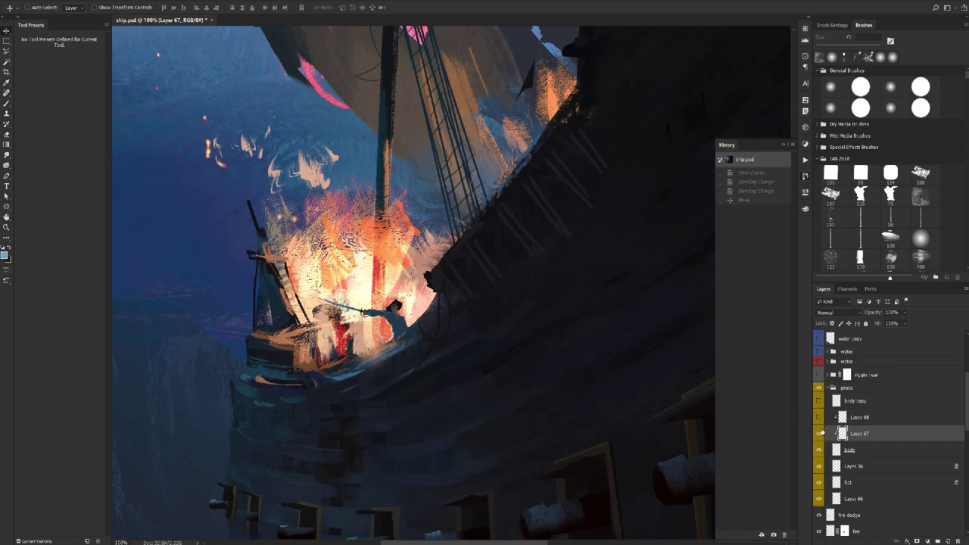
left_click(818, 432)
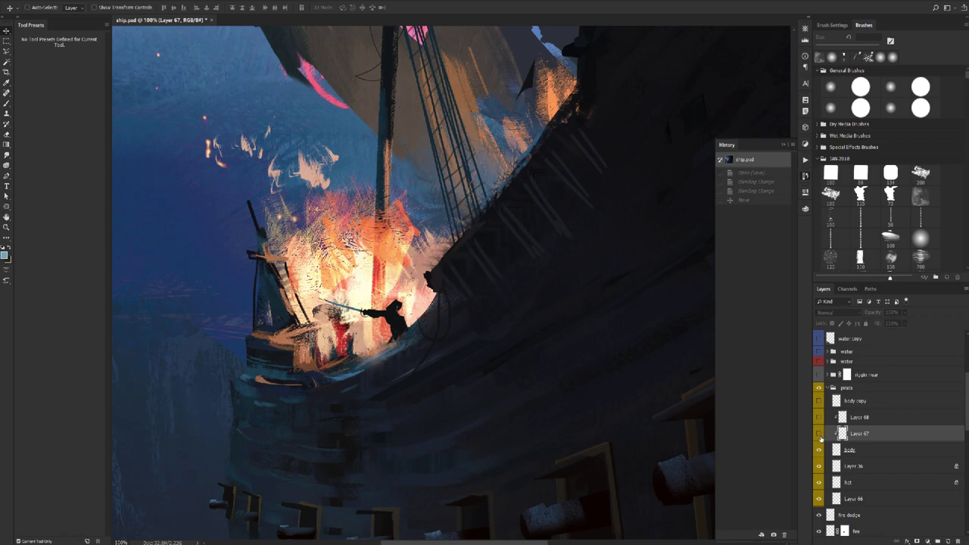
key("ctrl+minus")
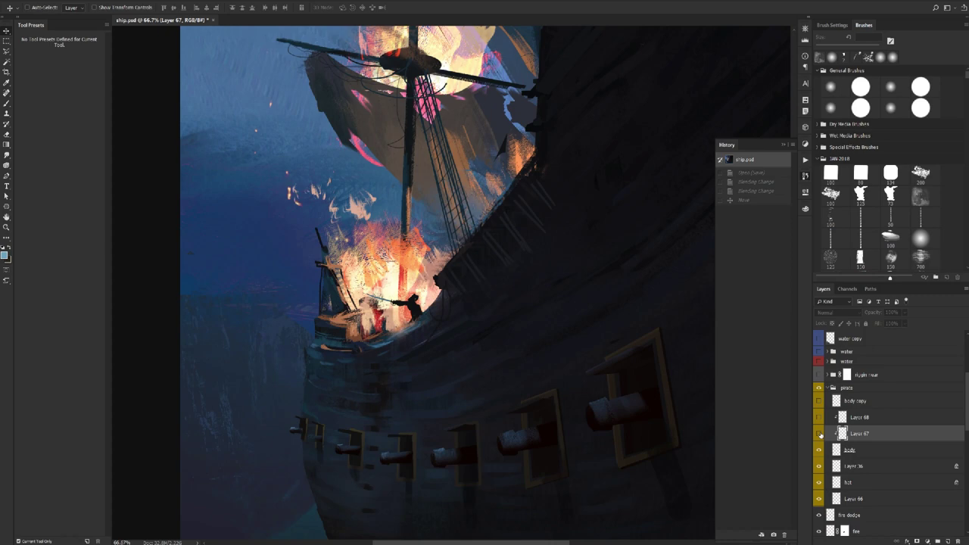
left_click(819, 434)
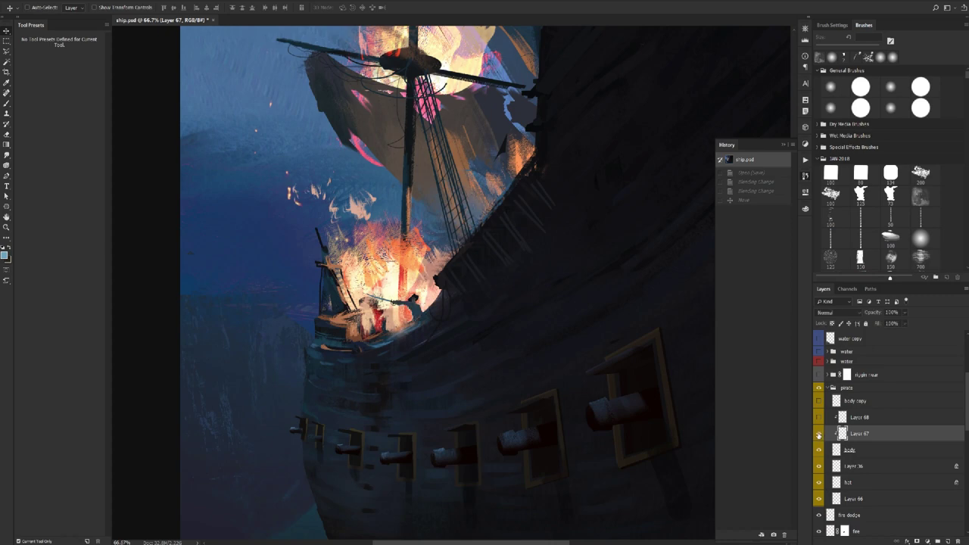
- Show the clipped Layer 68 and inspect the pirate with his sword against the fire up close
left_click(818, 417)
key("z")
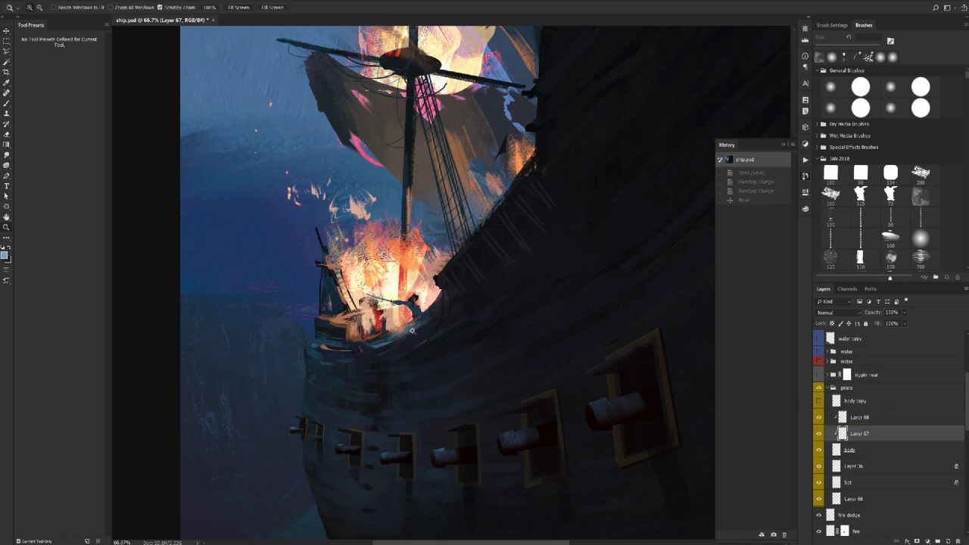
left_click(415, 324)
left_click(415, 323)
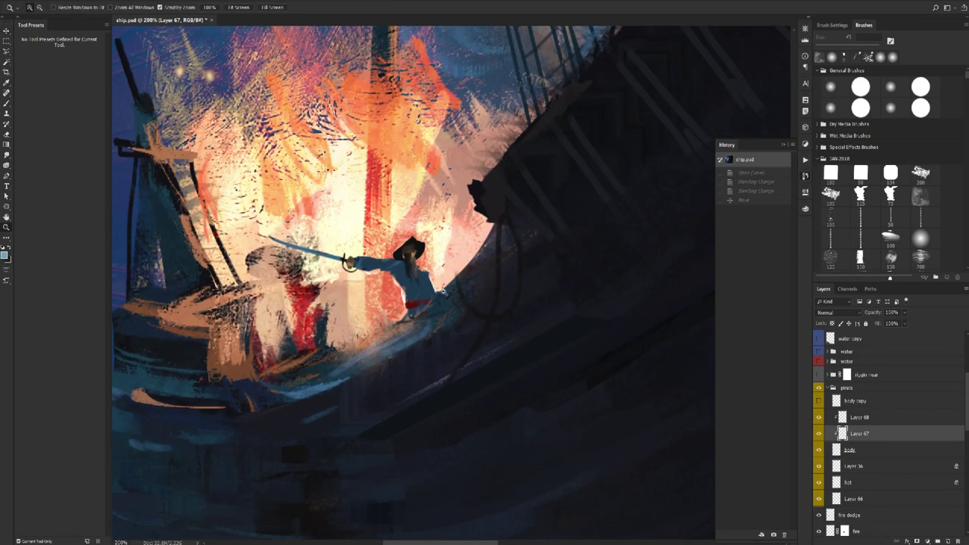
key("v")
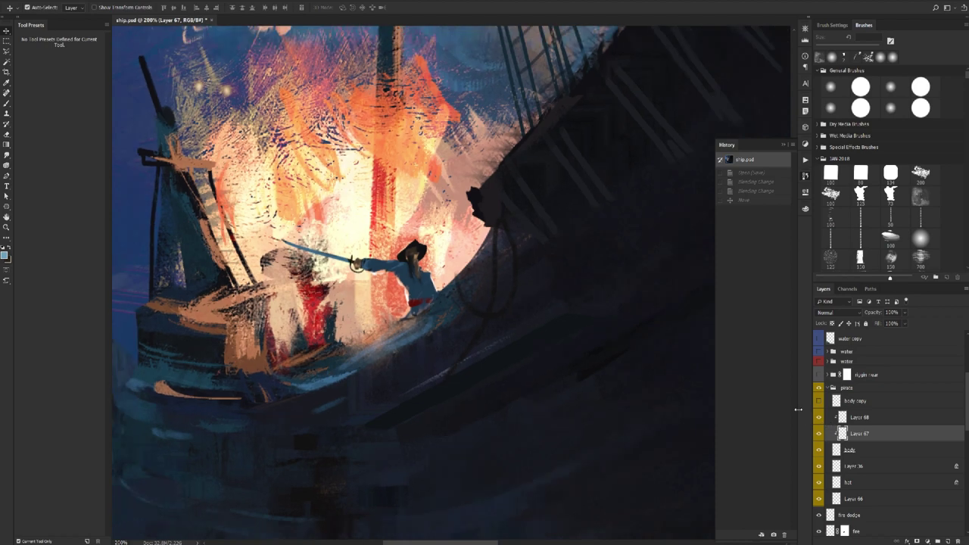
key("ctrl+0")
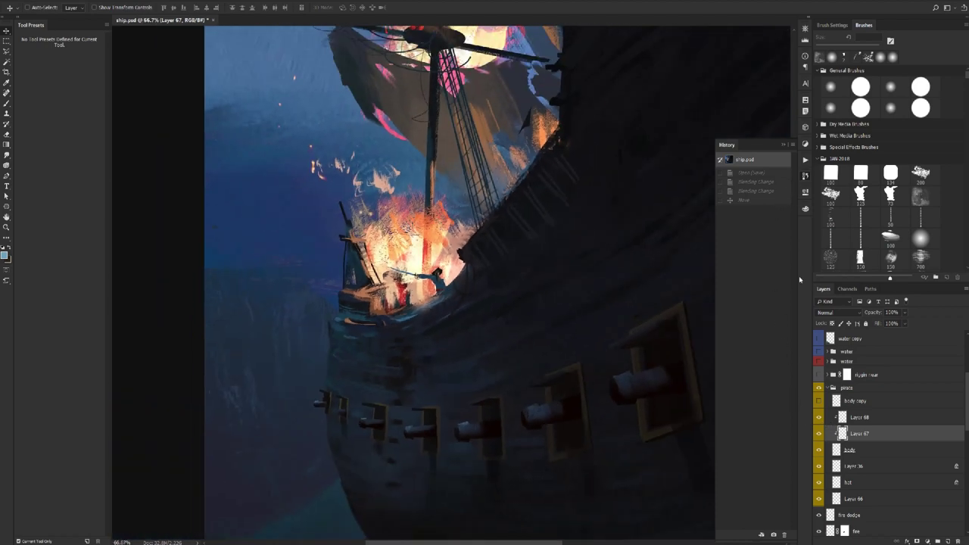
- Switch to Photos and review the progress image of the burning ship with plain gun ports
mouse_move(269, 541)
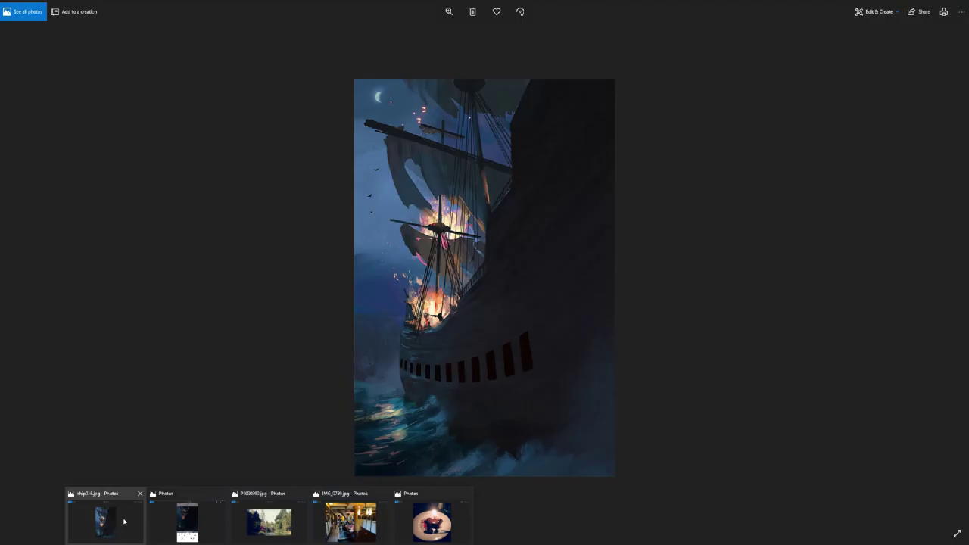
left_click(119, 520)
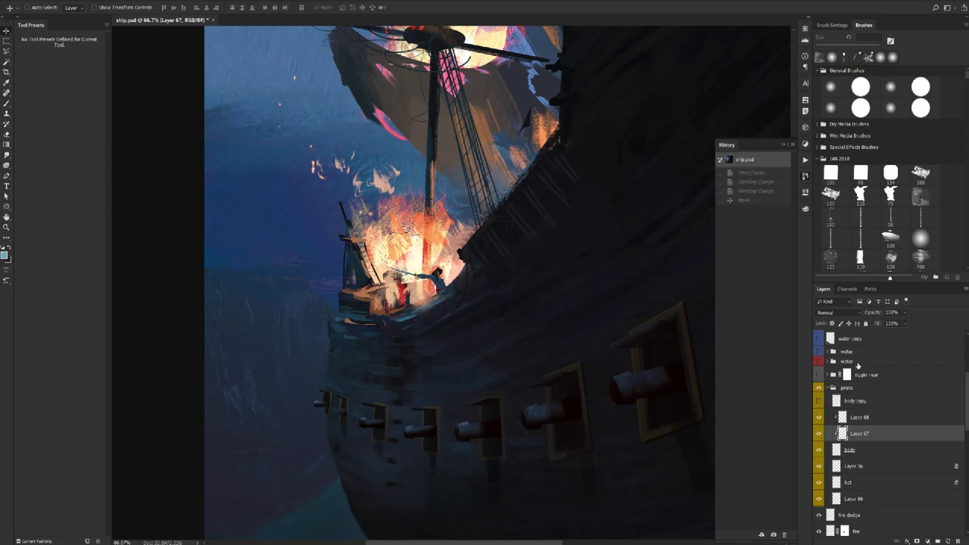
- Show the radial perspective grid of Group 3 over the whole painting in Photoshop and collapse the History panel
scroll(857, 363, "down", 2)
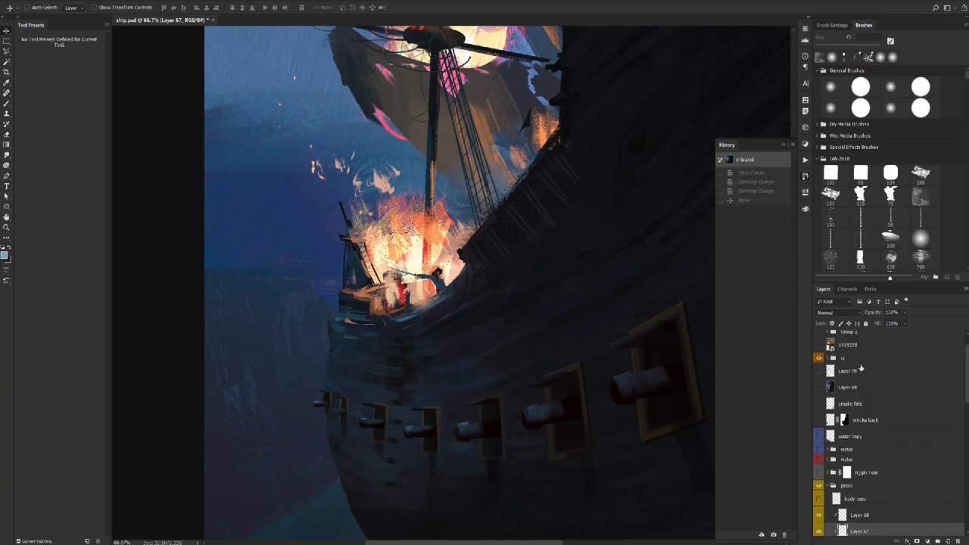
left_click(817, 351)
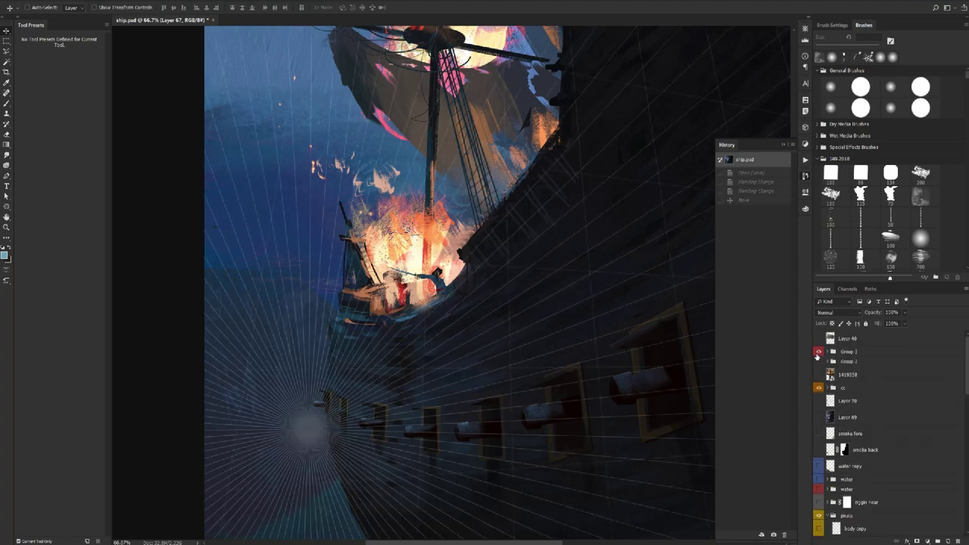
key("ctrl+minus")
key("ctrl+minus")
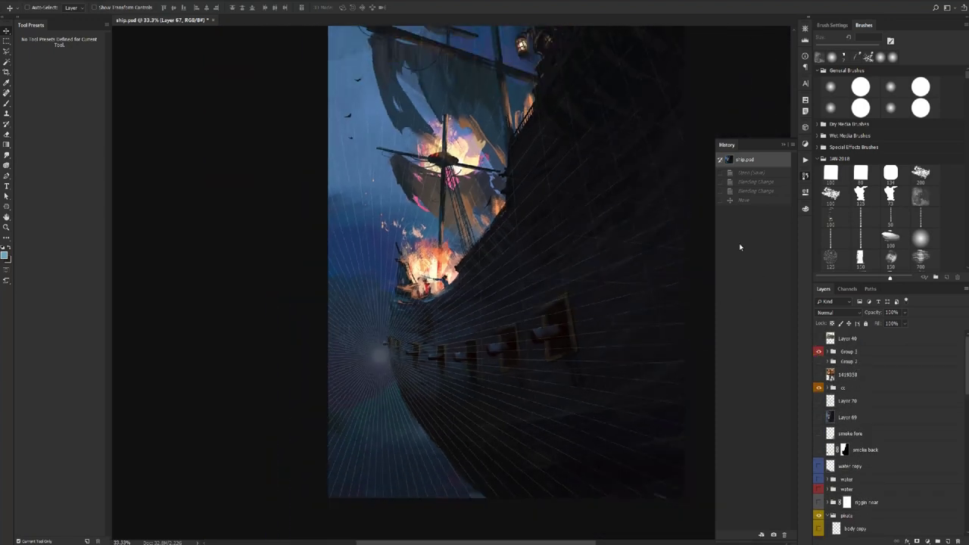
left_click_drag(648, 125, 603, 158)
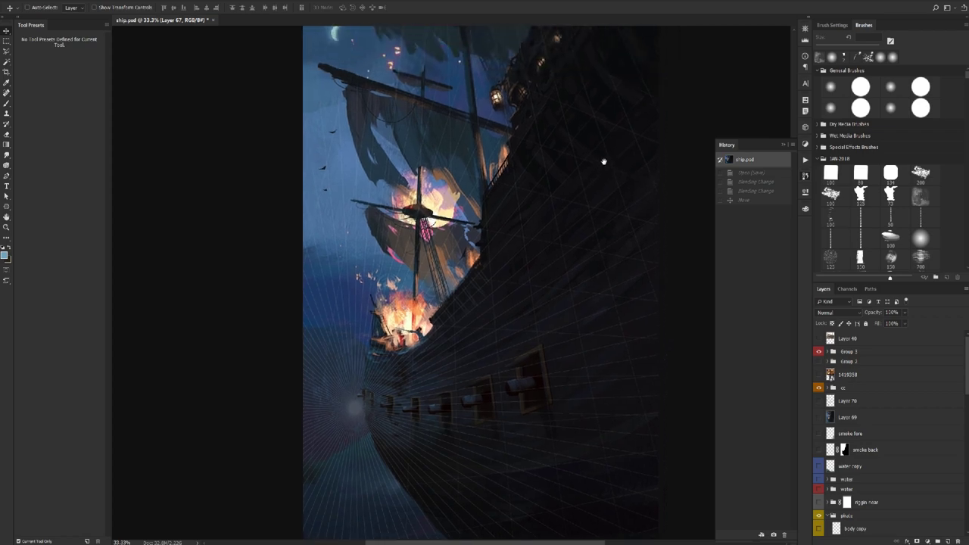
left_click(783, 143)
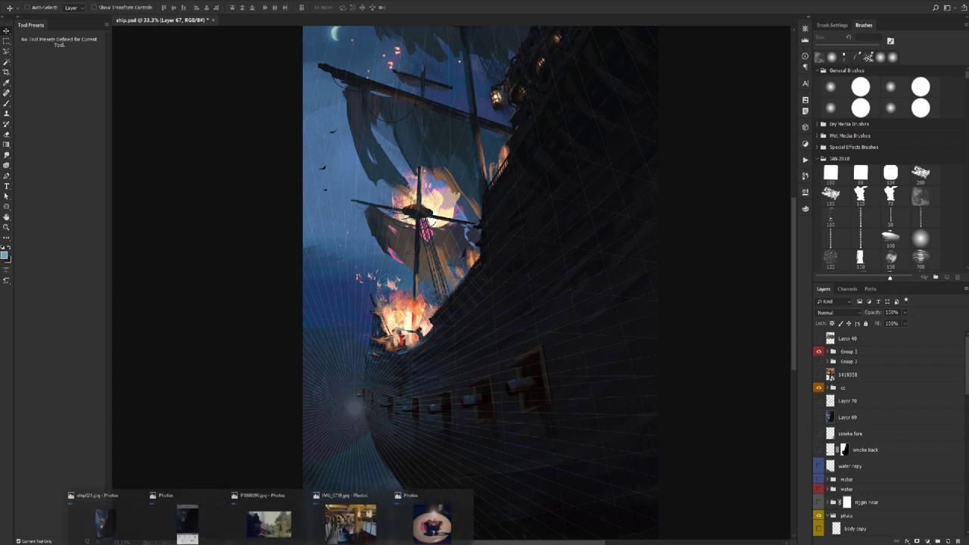
- Switch to the progress images in Photos and advance to the ornate ship stern reference photos
left_click(356, 522)
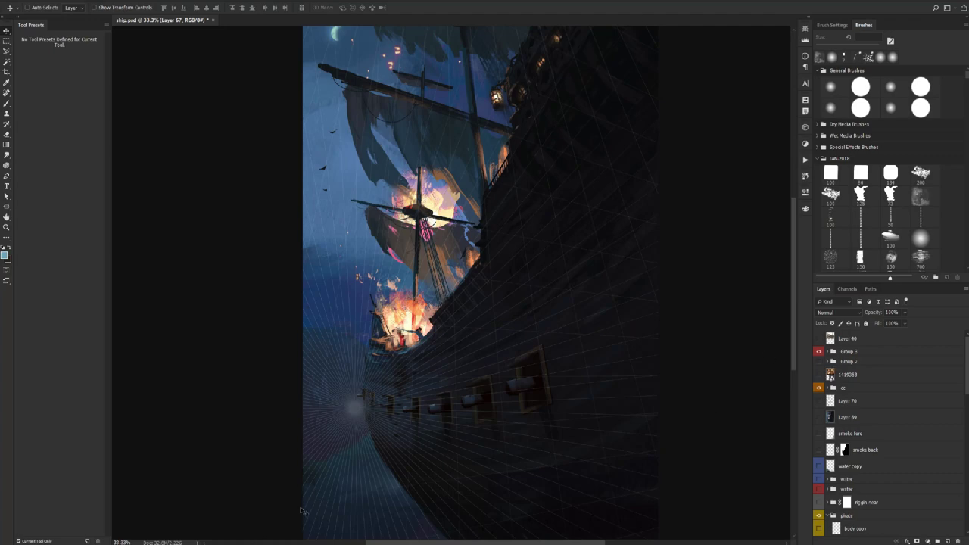
mouse_move(270, 544)
left_click(105, 521)
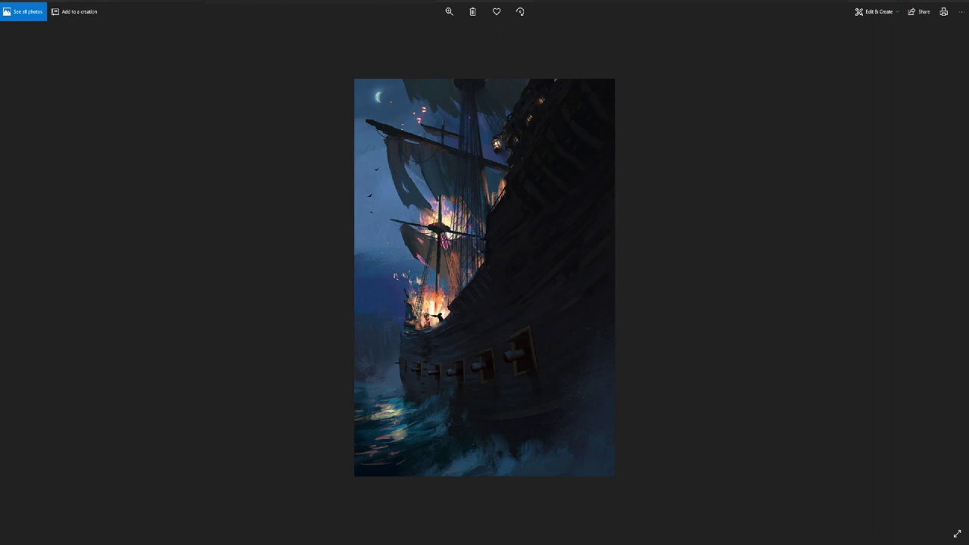
key("Right")
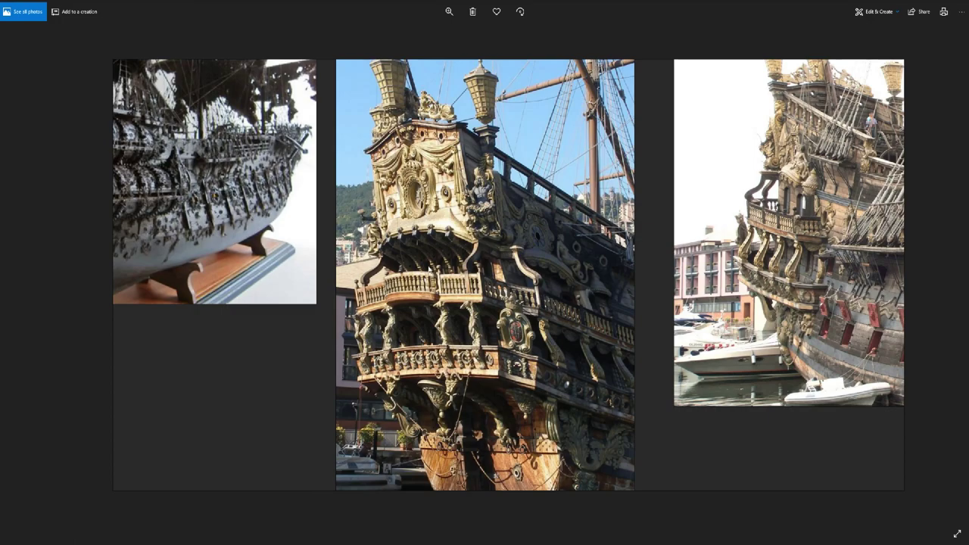
- Compare the gridded painting in Photoshop with the ship images in Photos, ending on the progress image with framed cannons and lanterns
key("alt+Tab")
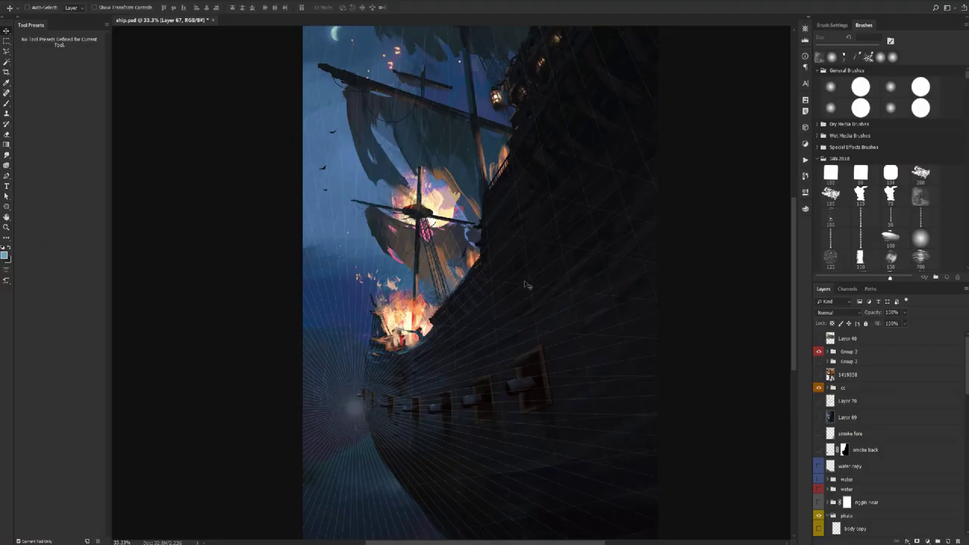
key("alt+Tab")
key("alt+Tab")
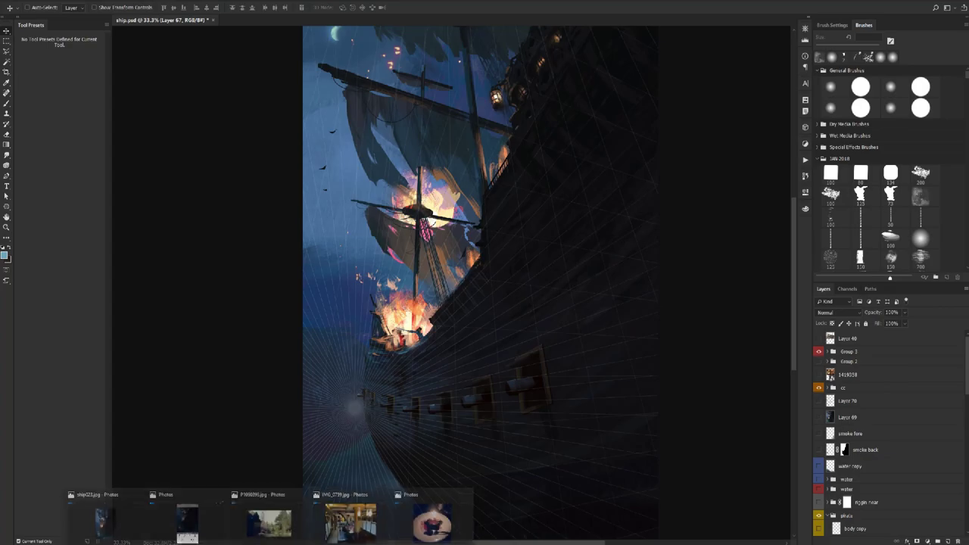
left_click(104, 523)
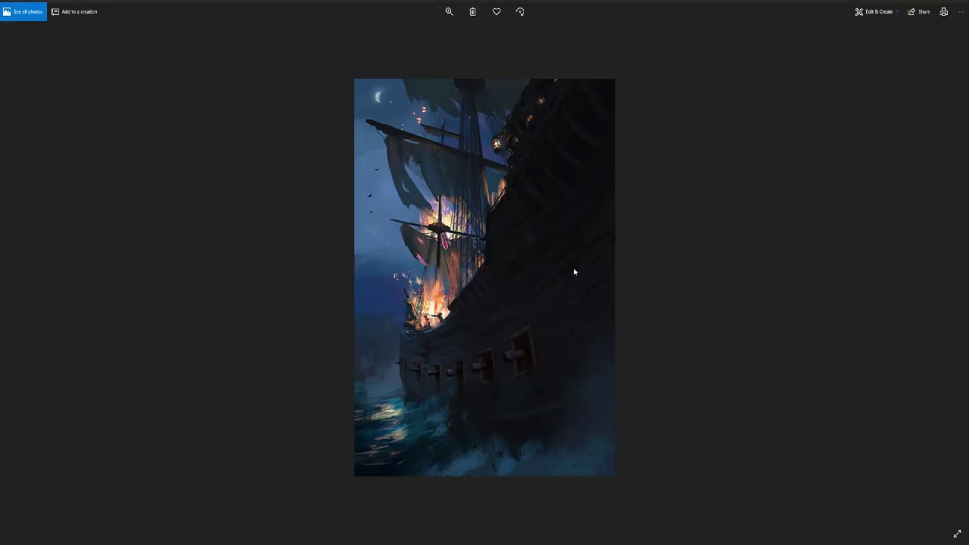